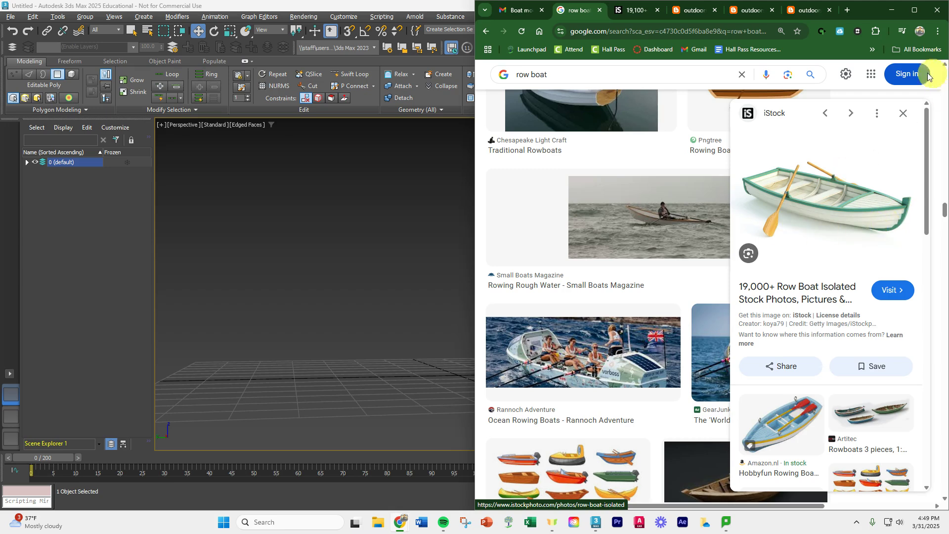
- Switch from the browser to 3ds Max and delete the existing editable poly object from the scene
{"action": "left_click", "coordinate": [891, 10]}
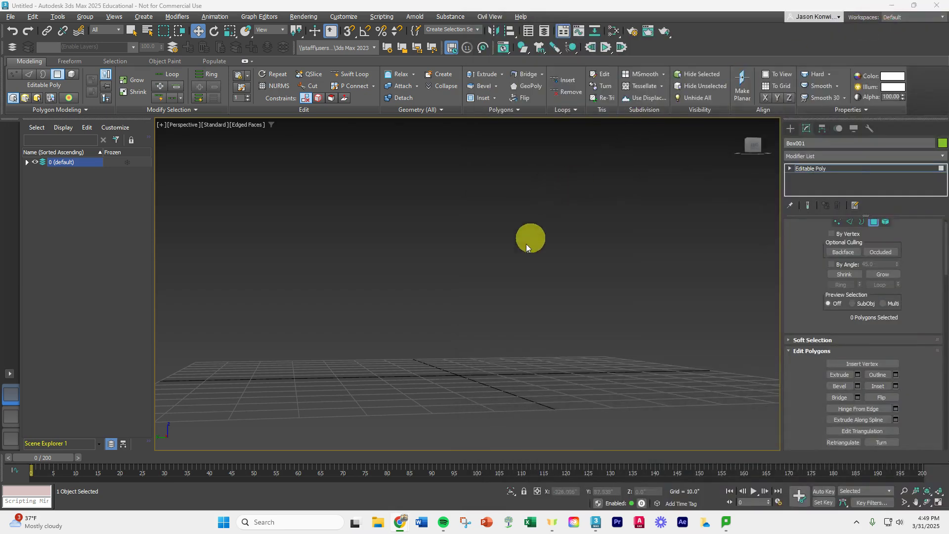
{"action": "middle_click_drag", "start_coordinate": [533, 222], "coordinate": [584, 252], "text": "alt"}
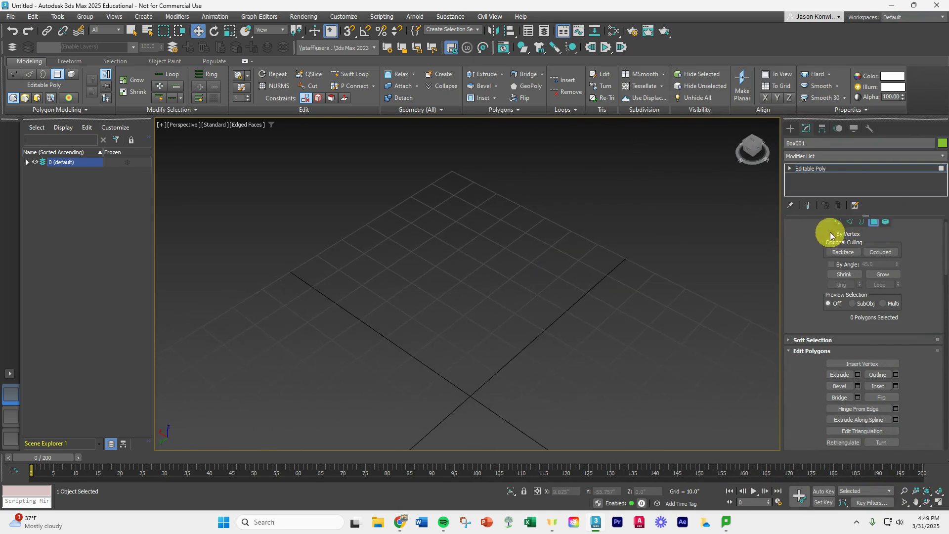
{"action": "left_click", "coordinate": [827, 171]}
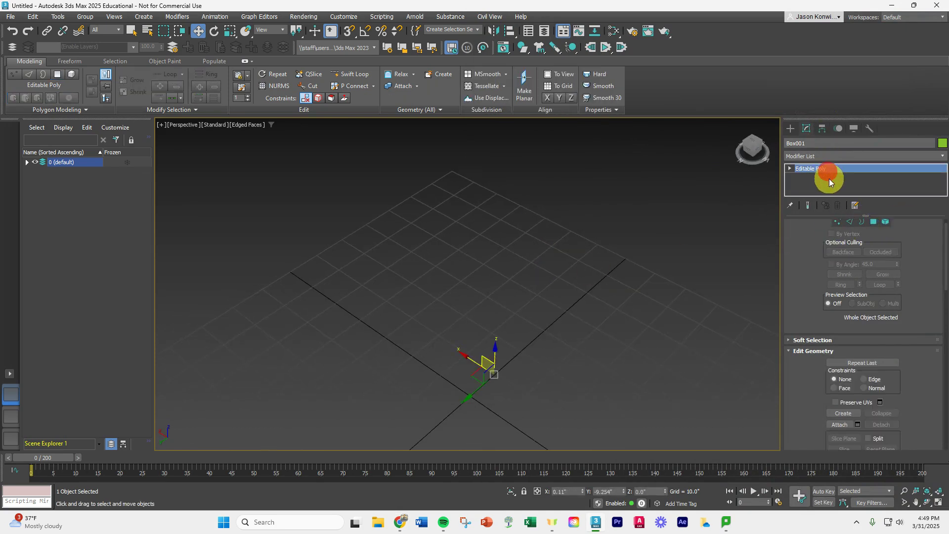
{"action": "key", "text": "Delete"}
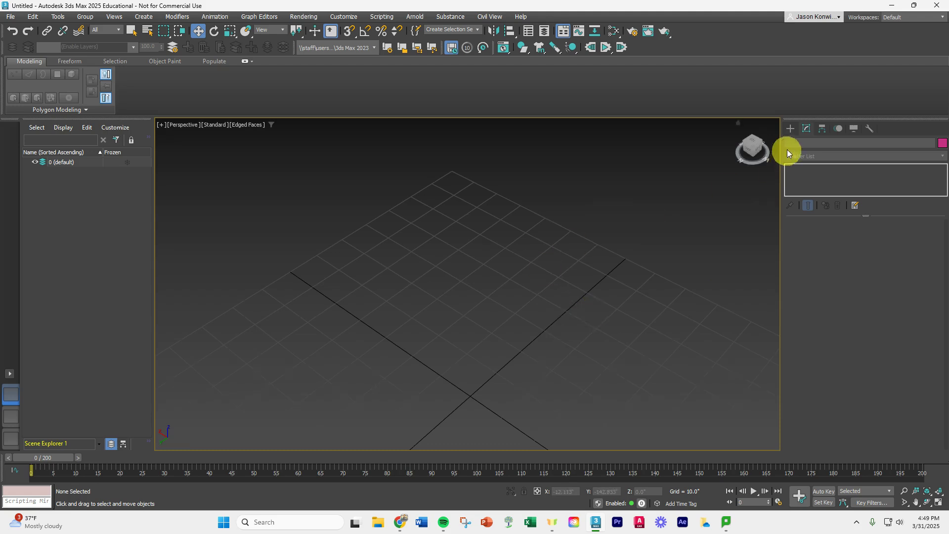
- Draw a box about 81.3" long, 13.5" wide and 14.2" high on the grid, and give it two height segments
{"action": "left_click", "coordinate": [790, 129]}
{"action": "left_click", "coordinate": [833, 195]}
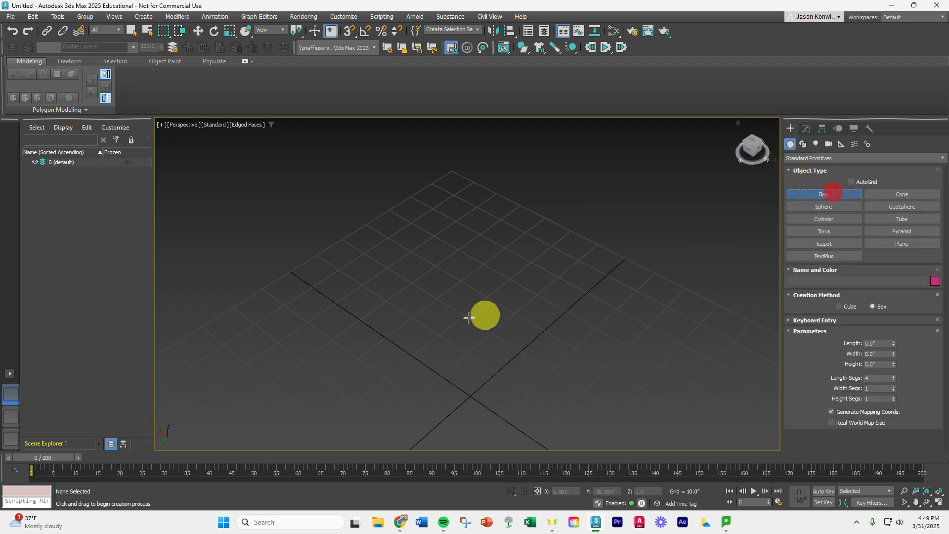
{"action": "middle_click_drag", "start_coordinate": [538, 314], "coordinate": [516, 180]}
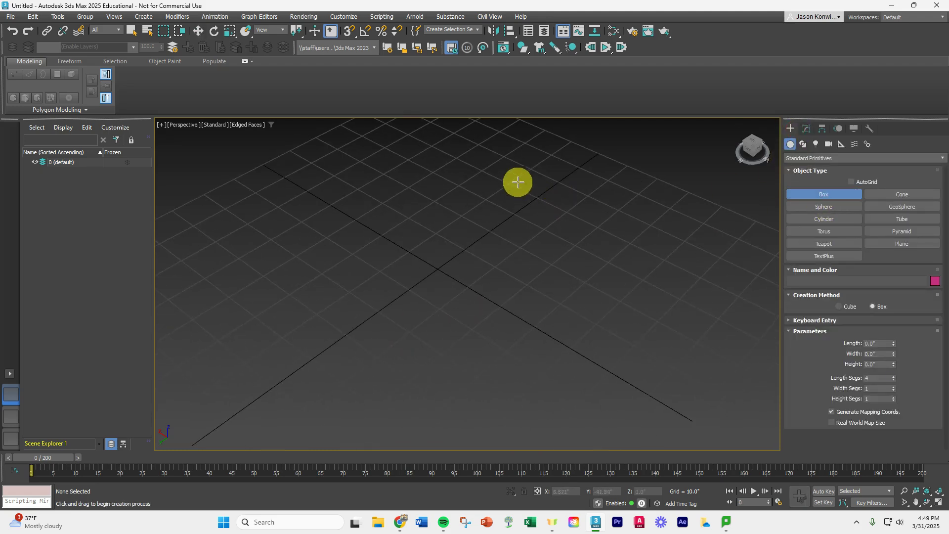
{"action": "left_click_drag", "start_coordinate": [517, 181], "coordinate": [332, 364]}
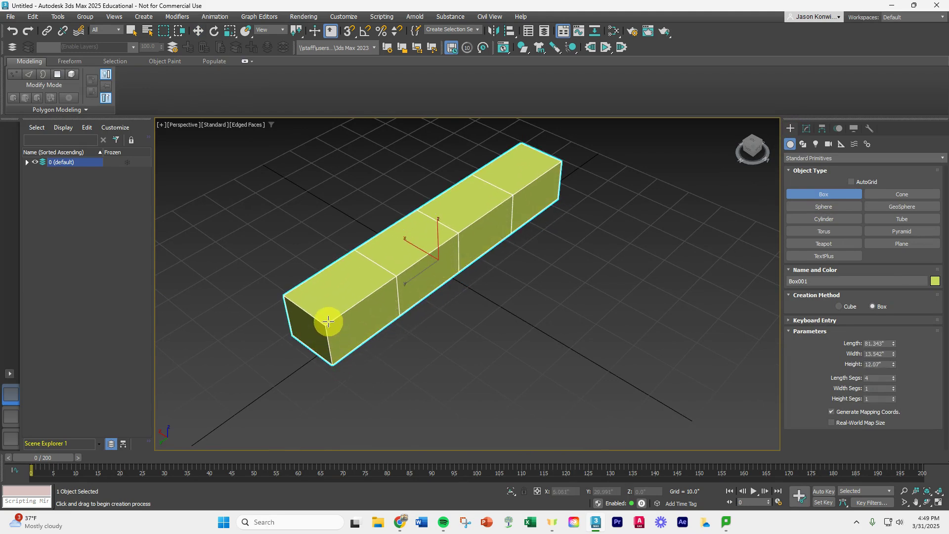
{"action": "left_click", "coordinate": [328, 314]}
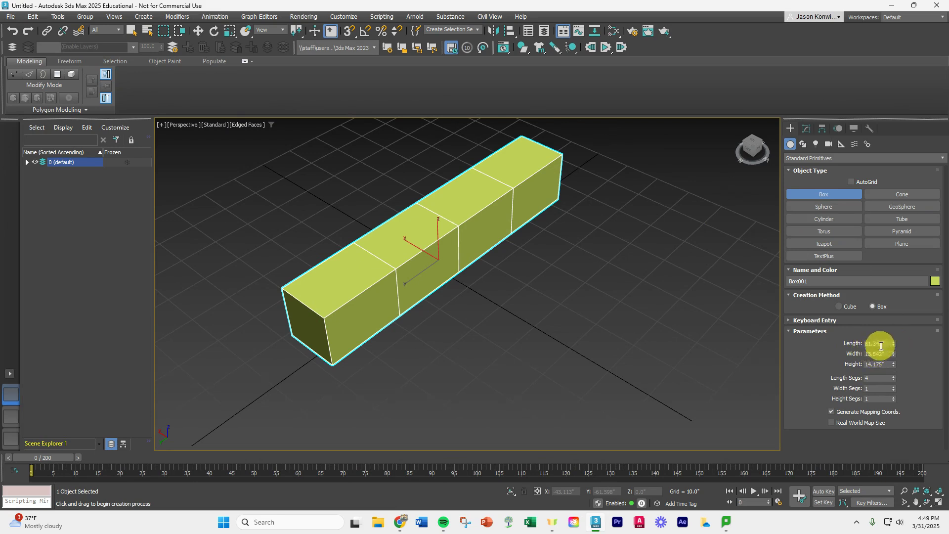
{"action": "left_click", "coordinate": [894, 397]}
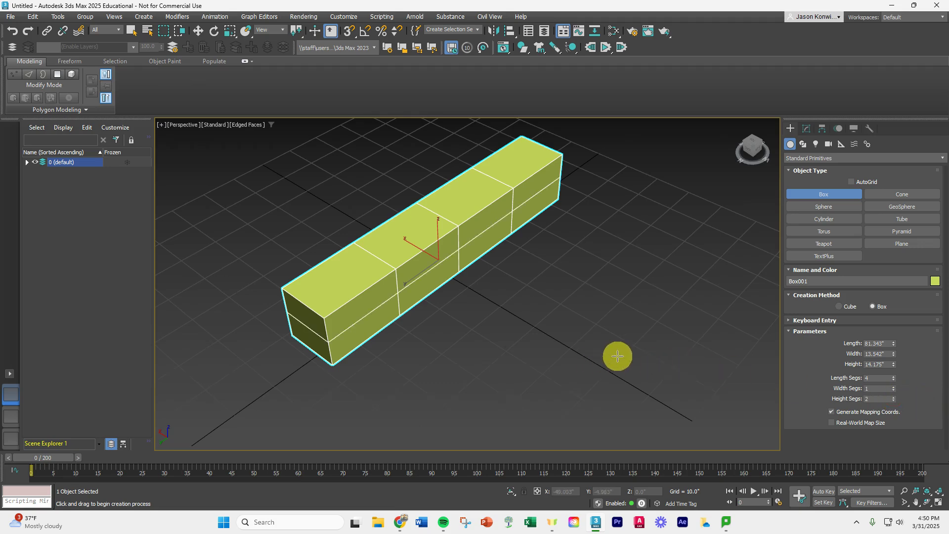
- Convert the segmented box to an Editable Poly
{"action": "middle_click_drag", "start_coordinate": [617, 356], "coordinate": [682, 335], "text": "alt"}
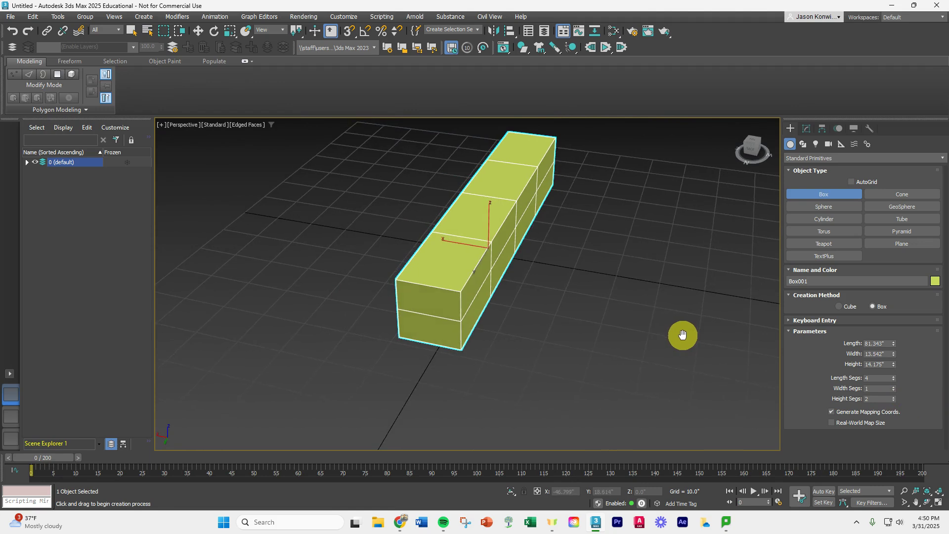
{"action": "right_click", "coordinate": [462, 216]}
{"action": "right_click", "coordinate": [464, 286]}
{"action": "mouse_move", "coordinate": [548, 409]}
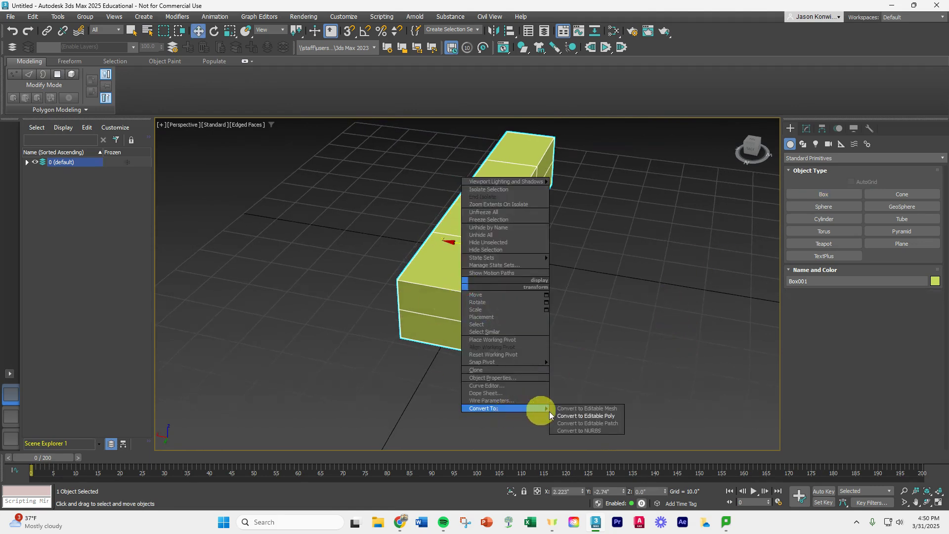
{"action": "left_click", "coordinate": [611, 415]}
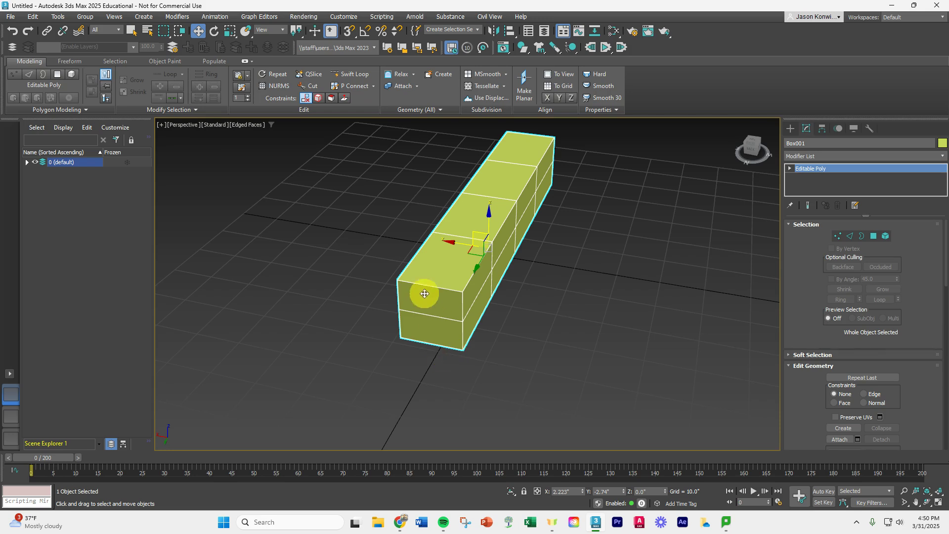
- Pull the upper vertical corner edge at the box's near end about 8.9" forward along Y to start a pointed bow
{"action": "left_click", "coordinate": [850, 239]}
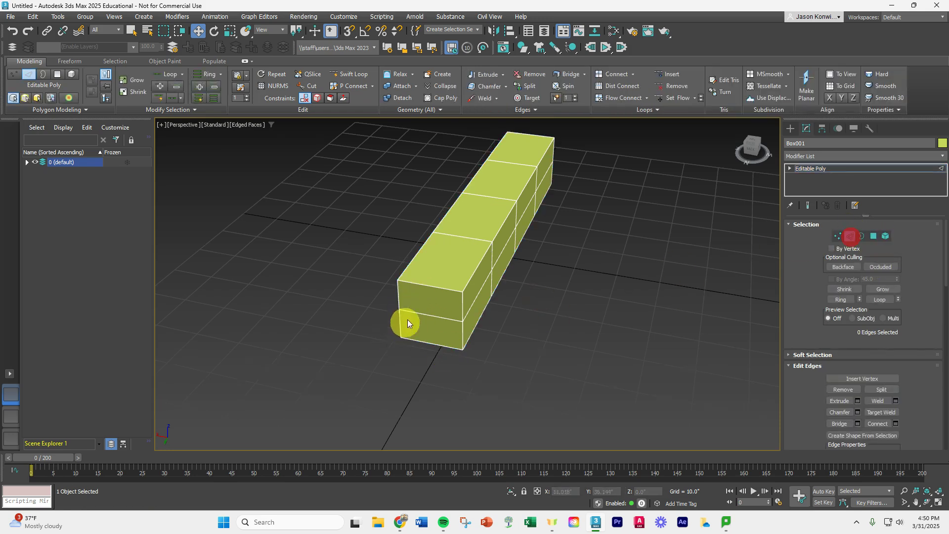
{"action": "left_click", "coordinate": [398, 299]}
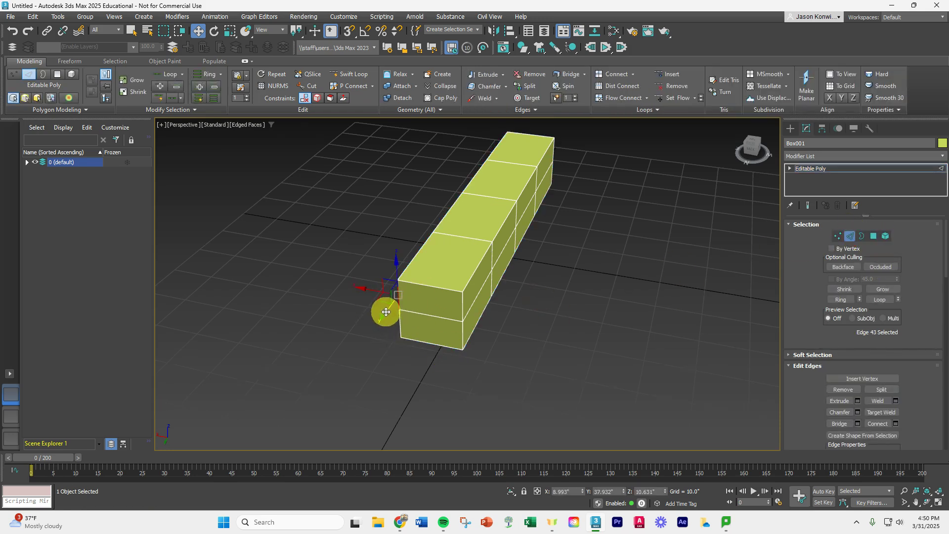
{"action": "left_click_drag", "start_coordinate": [386, 312], "coordinate": [376, 338]}
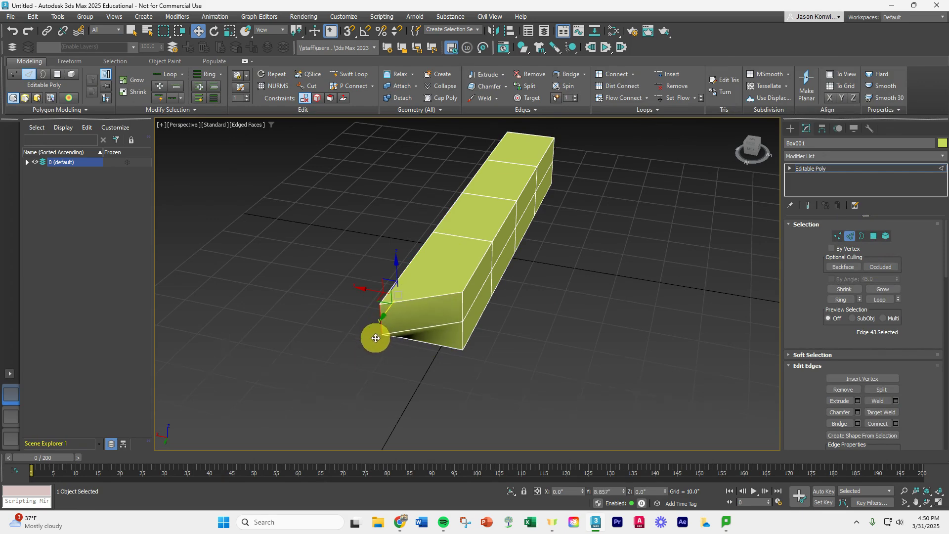
- Move the bottom vertex at the bow's opposite corner back along Y to about 31.5", slanting the lower hull
{"action": "mouse_move", "coordinate": [461, 364]}
{"action": "middle_mouse_down", "text": "alt"}
{"action": "mouse_move", "coordinate": [422, 311]}
{"action": "mouse_move", "coordinate": [458, 360]}
{"action": "mouse_move", "coordinate": [449, 368]}
{"action": "mouse_move", "coordinate": [426, 363]}
{"action": "middle_mouse_up", "text": "alt"}
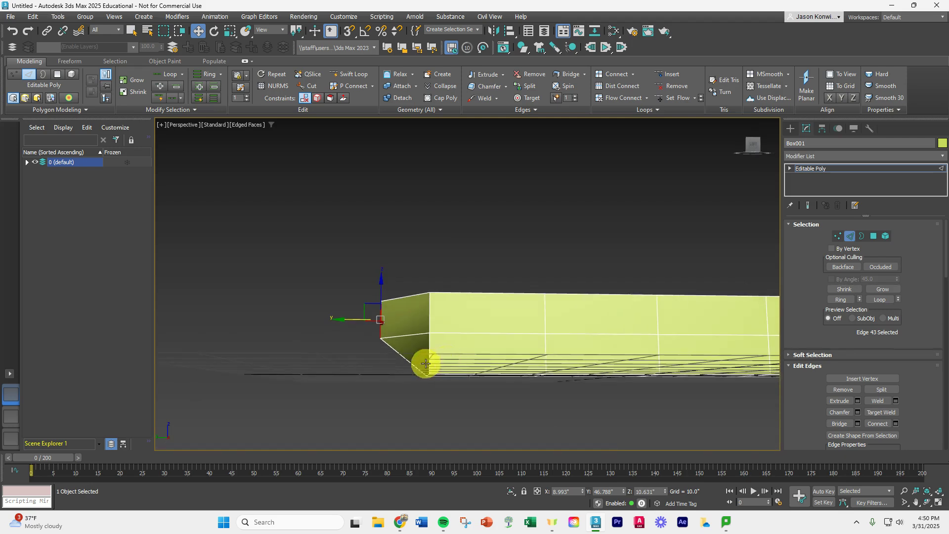
{"action": "middle_click_drag", "start_coordinate": [493, 384], "coordinate": [679, 296], "text": "alt"}
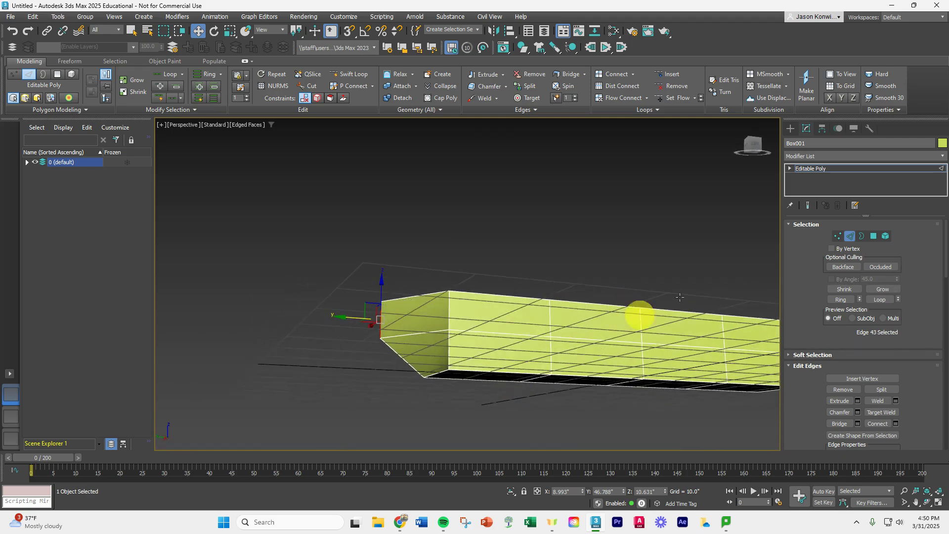
{"action": "left_click", "coordinate": [447, 370]}
{"action": "left_click_drag", "start_coordinate": [421, 367], "coordinate": [440, 369]}
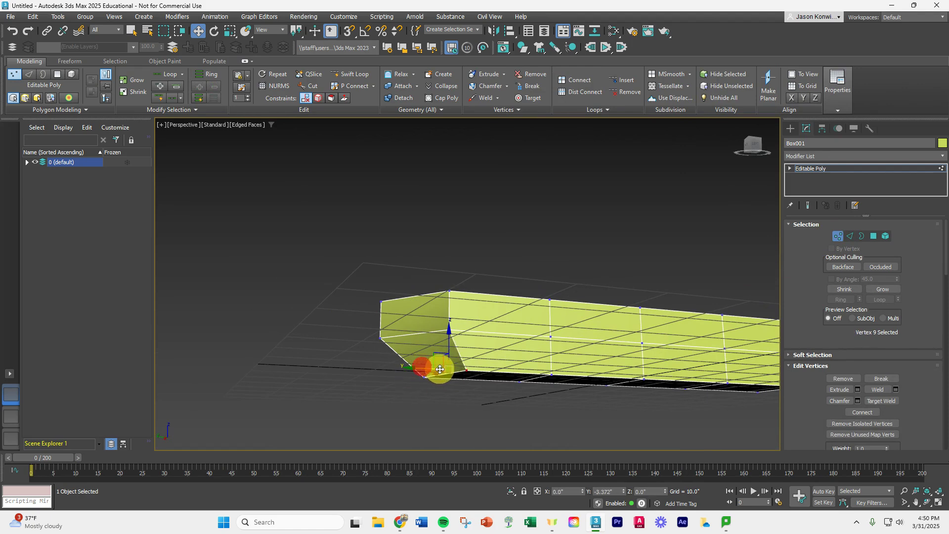
{"action": "middle_click_drag", "start_coordinate": [479, 398], "coordinate": [449, 413], "text": "alt"}
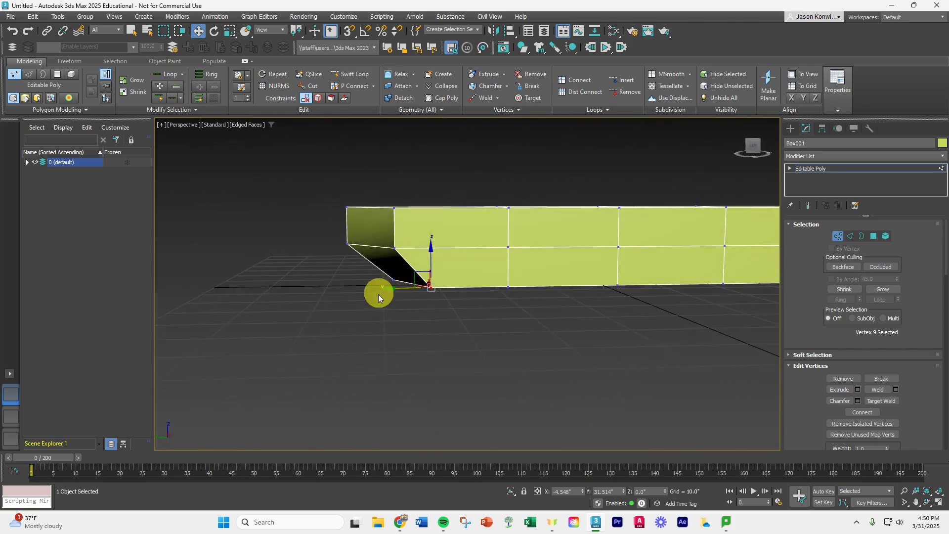
- Raise the bow tip's top vertex about 2.5" and the other top corner vertex to a height of about 15.3"
{"action": "middle_click_drag", "start_coordinate": [377, 295], "coordinate": [392, 389]}
{"action": "left_click", "coordinate": [361, 258]}
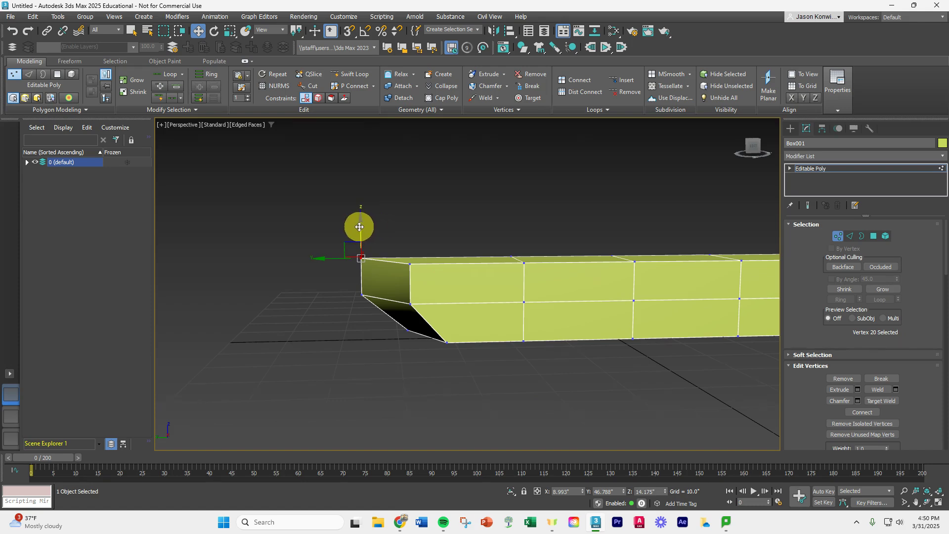
{"action": "left_click_drag", "start_coordinate": [359, 226], "coordinate": [360, 212]}
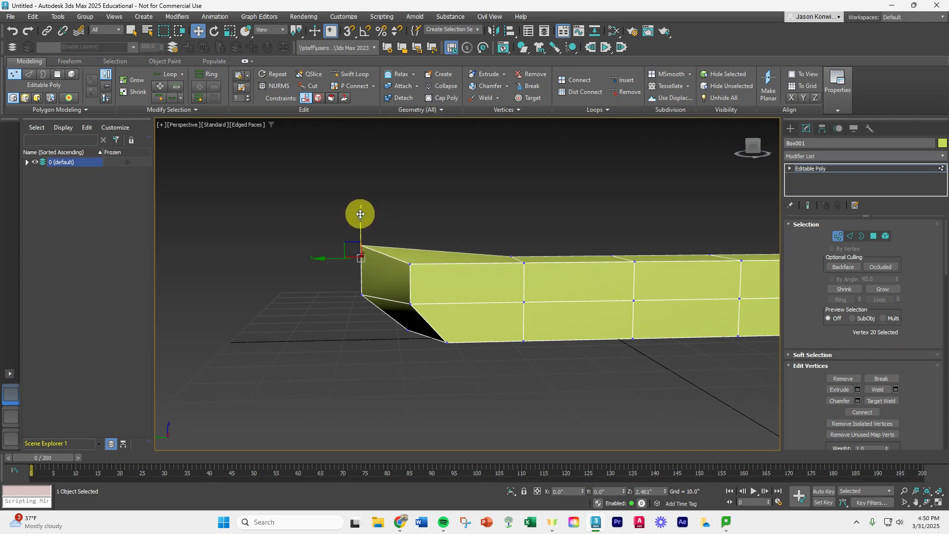
{"action": "left_click", "coordinate": [409, 263]}
{"action": "left_click_drag", "start_coordinate": [410, 232], "coordinate": [409, 224]}
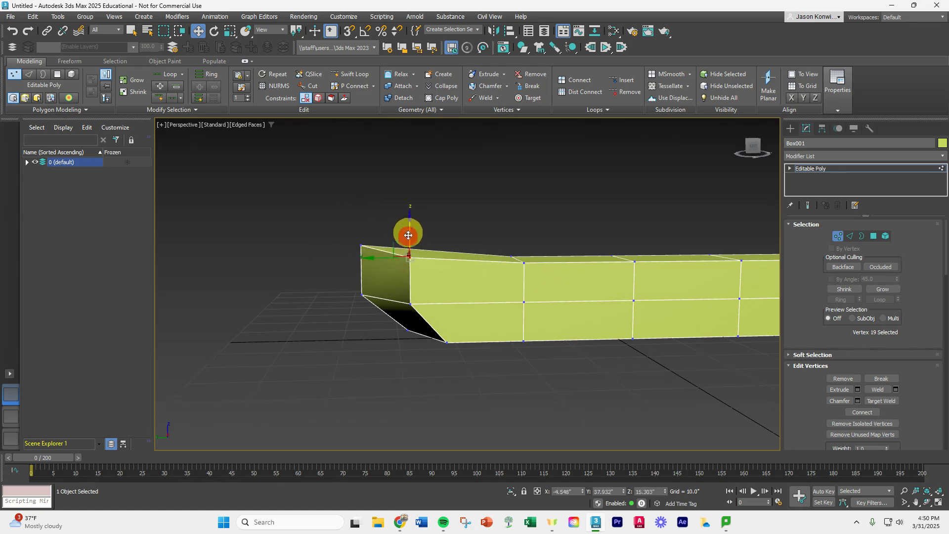
- In the Right view, adjust the second top corner vertex to a height of about 15.9", aligning it with the sloped top edge
{"action": "left_click", "coordinate": [198, 125]}
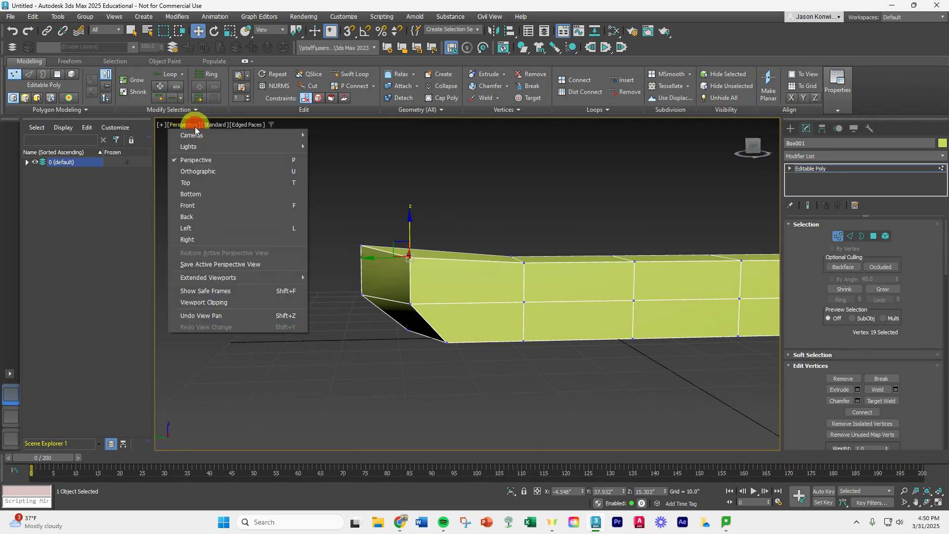
{"action": "left_click", "coordinate": [196, 206]}
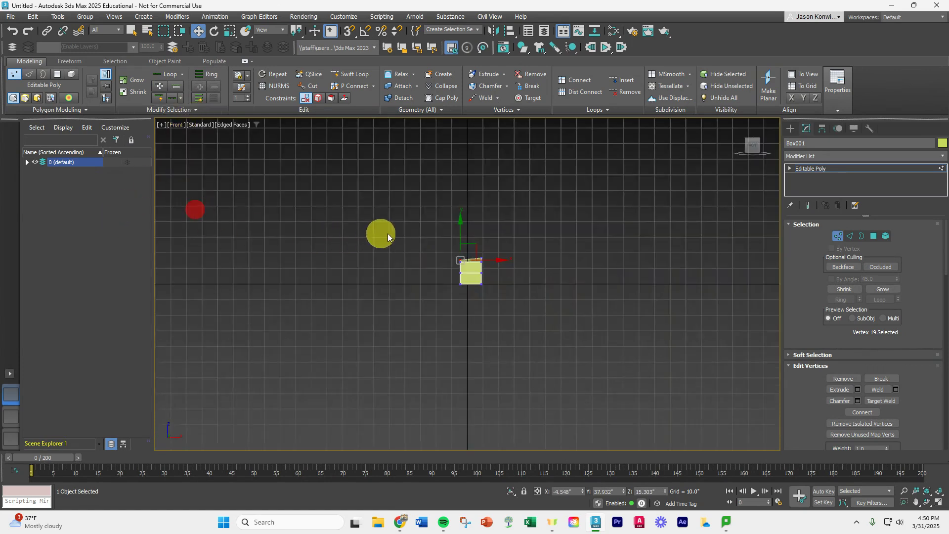
{"action": "scroll", "coordinate": [482, 269], "scroll_direction": "up", "scroll_amount": 4}
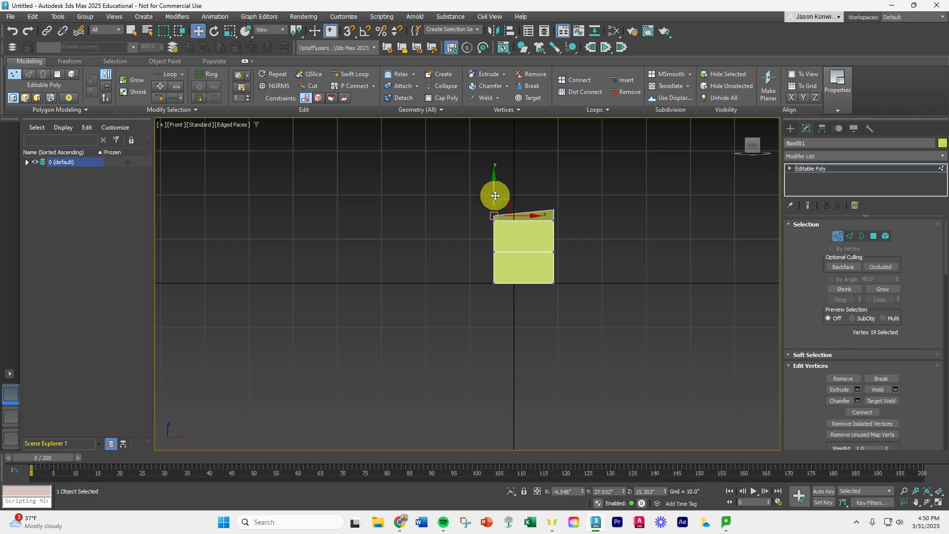
{"action": "left_click", "coordinate": [177, 125]}
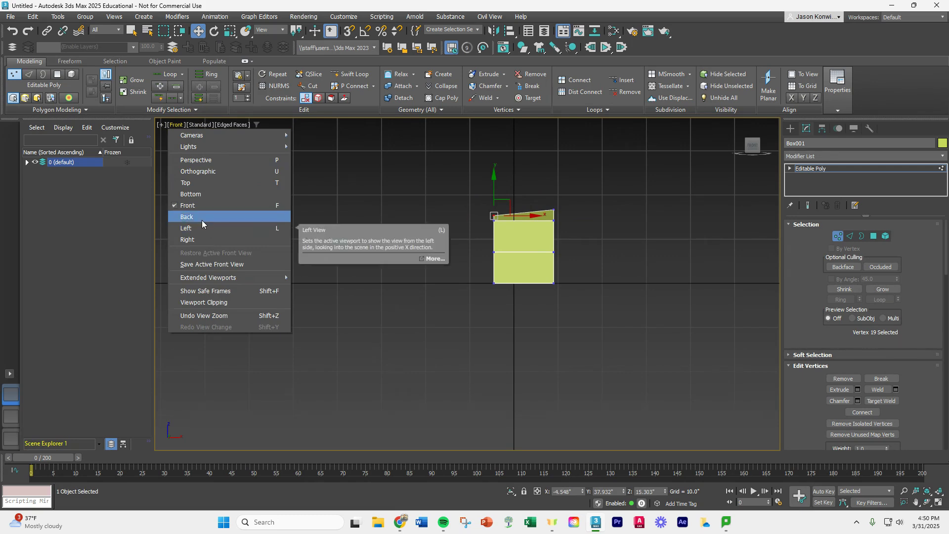
{"action": "left_click", "coordinate": [203, 238]}
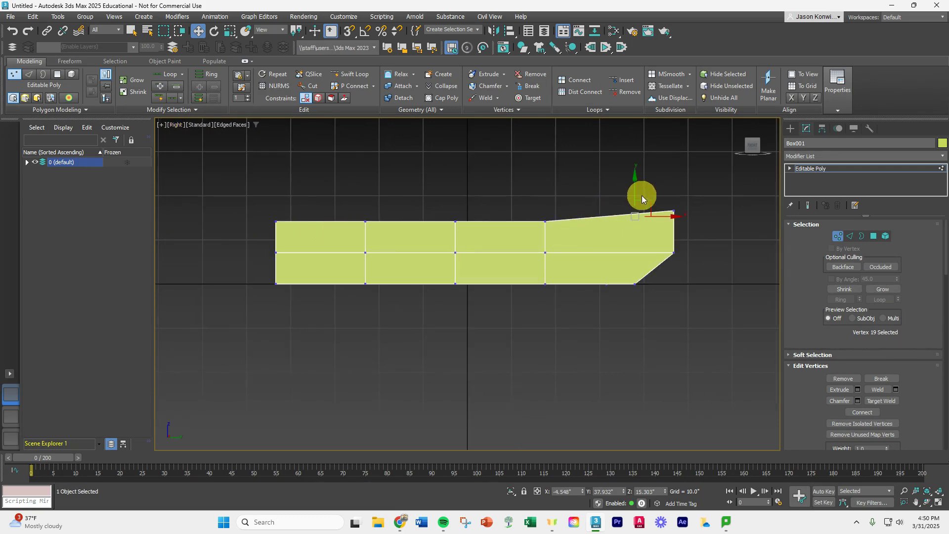
{"action": "mouse_move", "coordinate": [630, 188]}
{"action": "left_mouse_down"}
{"action": "mouse_move", "coordinate": [631, 181]}
{"action": "mouse_move", "coordinate": [631, 190]}
{"action": "left_mouse_up"}
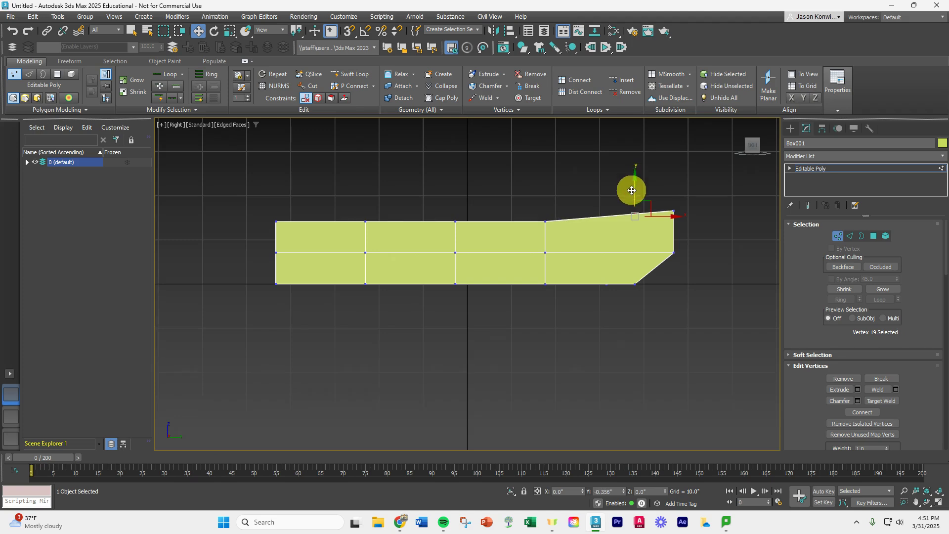
{"action": "scroll", "coordinate": [645, 207], "scroll_direction": "up", "scroll_amount": 5}
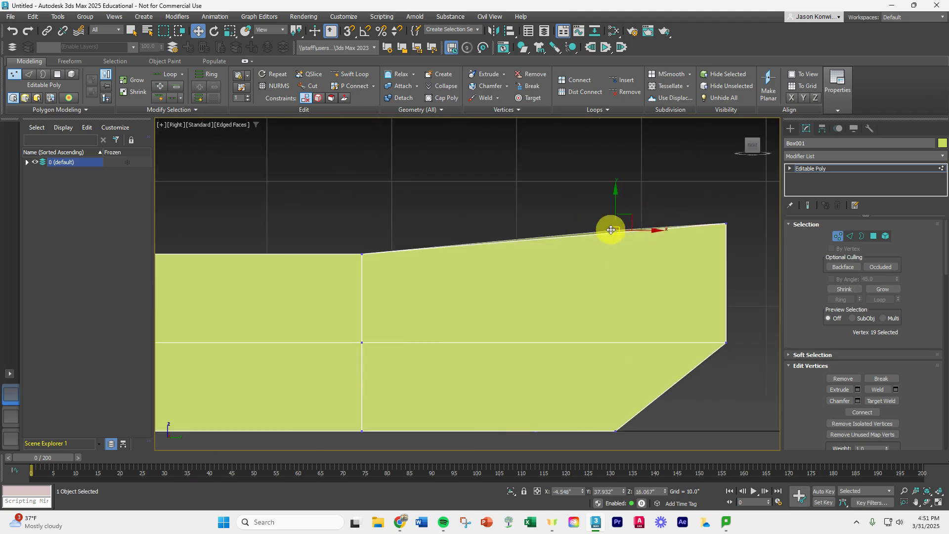
{"action": "left_click_drag", "start_coordinate": [615, 199], "coordinate": [615, 201]}
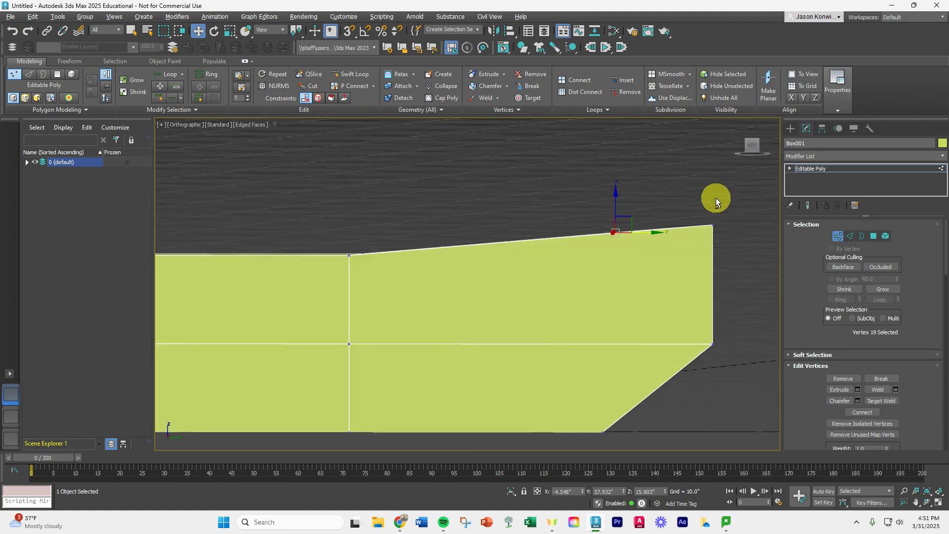
- Move the top and middle vertices at the bow's rear corner back along Y to about 36.4"
{"action": "middle_click_drag", "start_coordinate": [718, 199], "coordinate": [725, 288], "text": "alt"}
{"action": "middle_click_drag", "start_coordinate": [707, 242], "coordinate": [674, 198], "text": "alt"}
{"action": "mouse_move", "coordinate": [650, 186]}
{"action": "left_mouse_down"}
{"action": "mouse_move", "coordinate": [649, 269]}
{"action": "mouse_move", "coordinate": [586, 267]}
{"action": "left_mouse_up"}
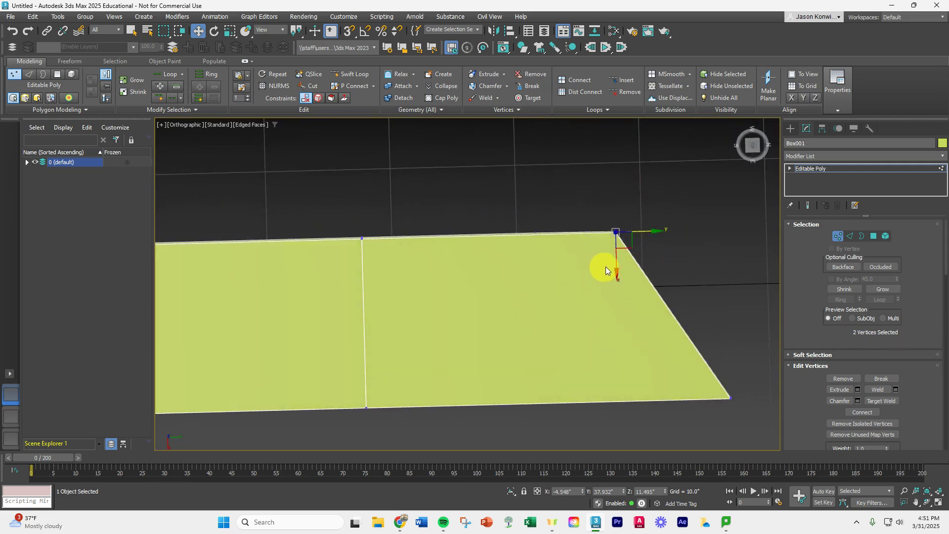
{"action": "left_click_drag", "start_coordinate": [640, 230], "coordinate": [624, 233]}
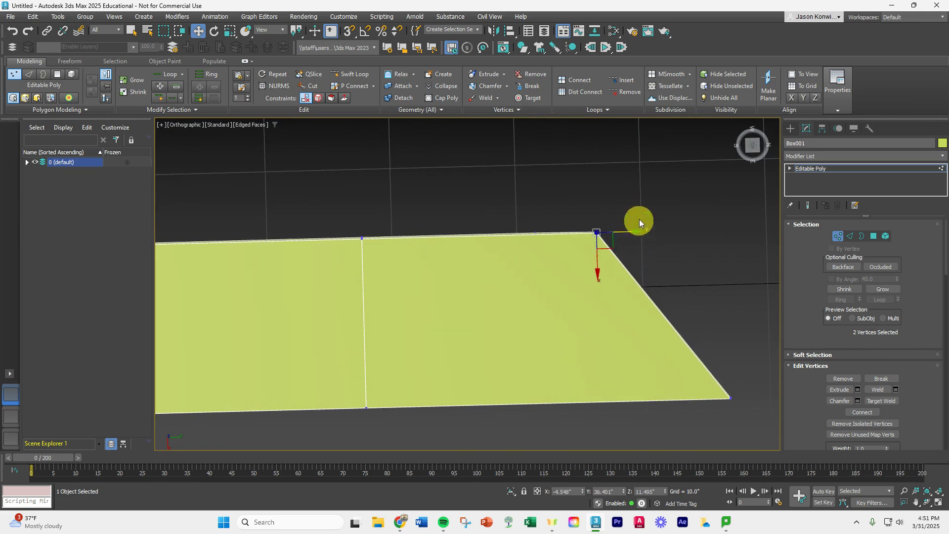
- Move the nine vertices of the three middle cross-sections on the hull's outer side outward along X by about 1.6"
{"action": "middle_click_drag", "start_coordinate": [655, 239], "coordinate": [541, 310], "text": "alt"}
{"action": "scroll", "coordinate": [567, 316], "scroll_direction": "down", "scroll_amount": 6}
{"action": "middle_click_drag", "start_coordinate": [591, 333], "coordinate": [429, 355], "text": "alt"}
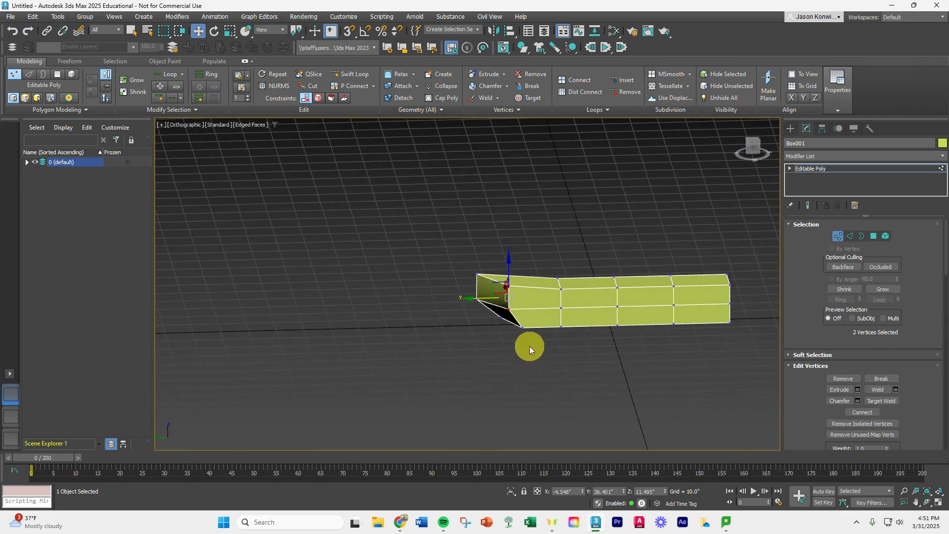
{"action": "middle_click_drag", "start_coordinate": [529, 346], "coordinate": [600, 337], "text": "alt"}
{"action": "middle_click_drag", "start_coordinate": [512, 214], "coordinate": [524, 215], "text": "alt"}
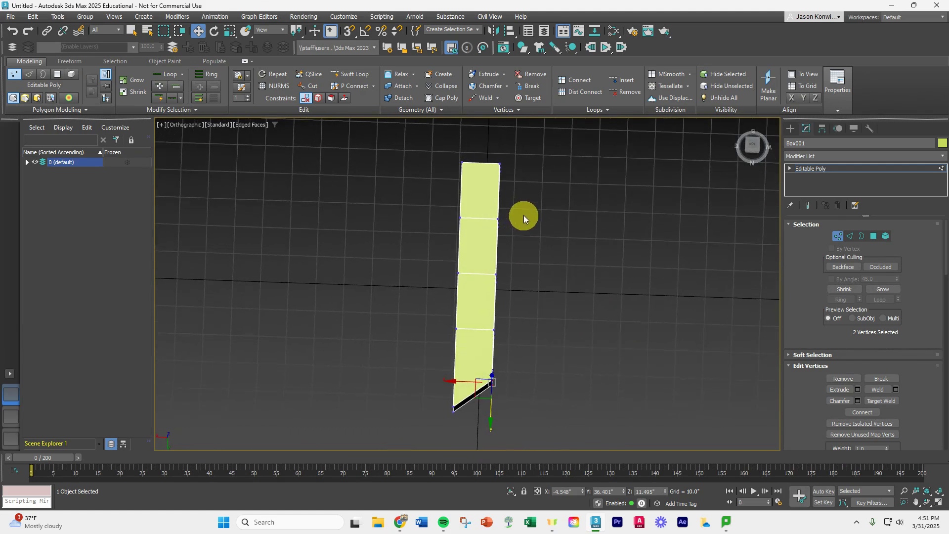
{"action": "left_click_drag", "start_coordinate": [482, 356], "coordinate": [494, 344]}
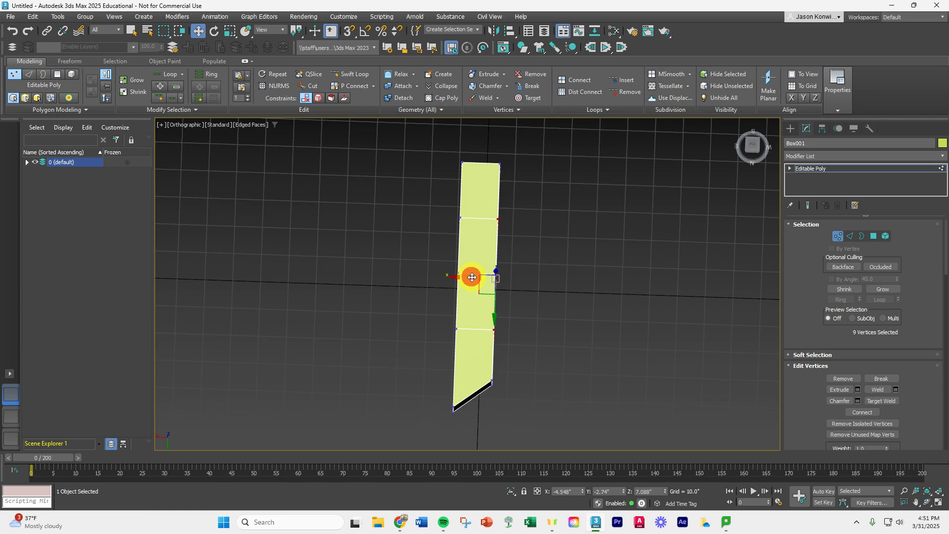
{"action": "left_click_drag", "start_coordinate": [472, 277], "coordinate": [475, 278]}
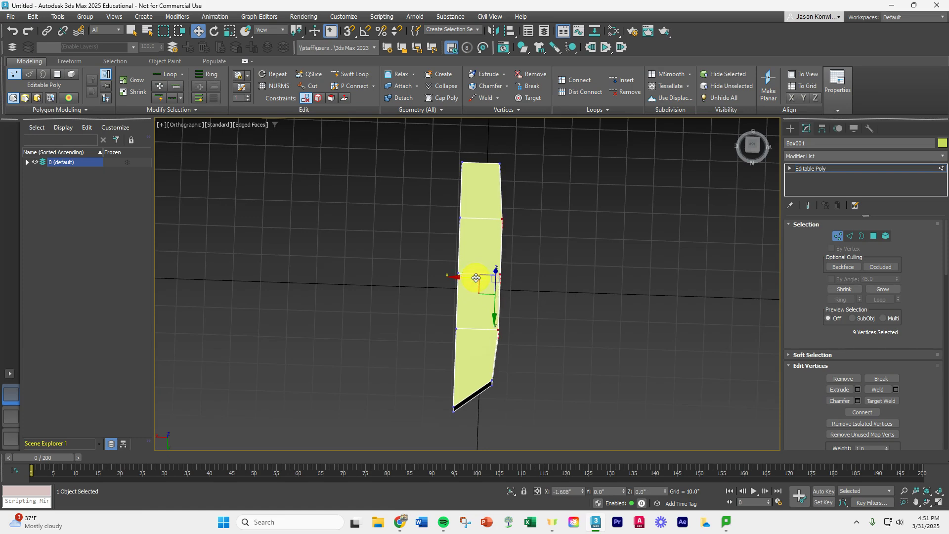
{"action": "left_click", "coordinate": [554, 268]}
- Push the same nine outer side vertices further out along X to about -7.1", widening the hull's middle
{"action": "left_click_drag", "start_coordinate": [487, 284], "coordinate": [487, 289]}
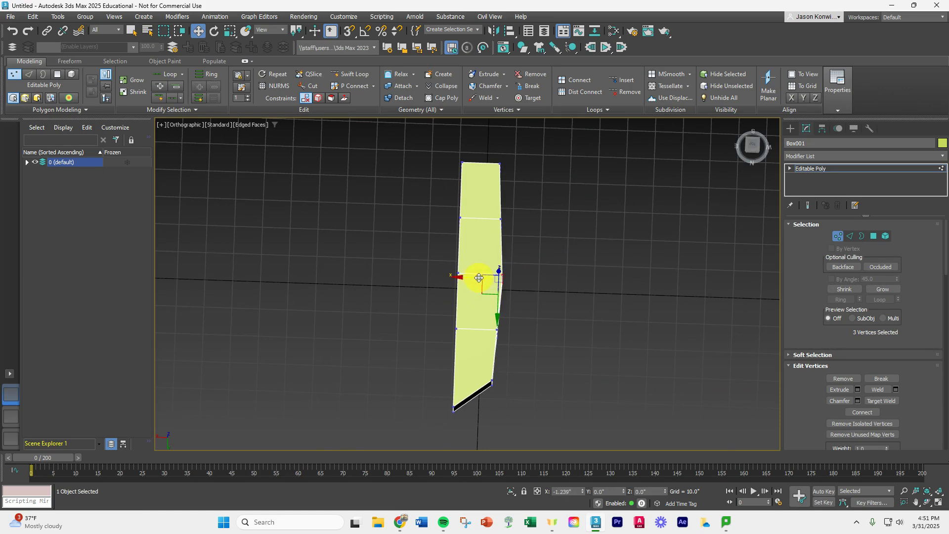
{"action": "left_click_drag", "start_coordinate": [507, 217], "coordinate": [486, 349]}
{"action": "left_click_drag", "start_coordinate": [475, 276], "coordinate": [479, 278]}
{"action": "left_click", "coordinate": [532, 266]}
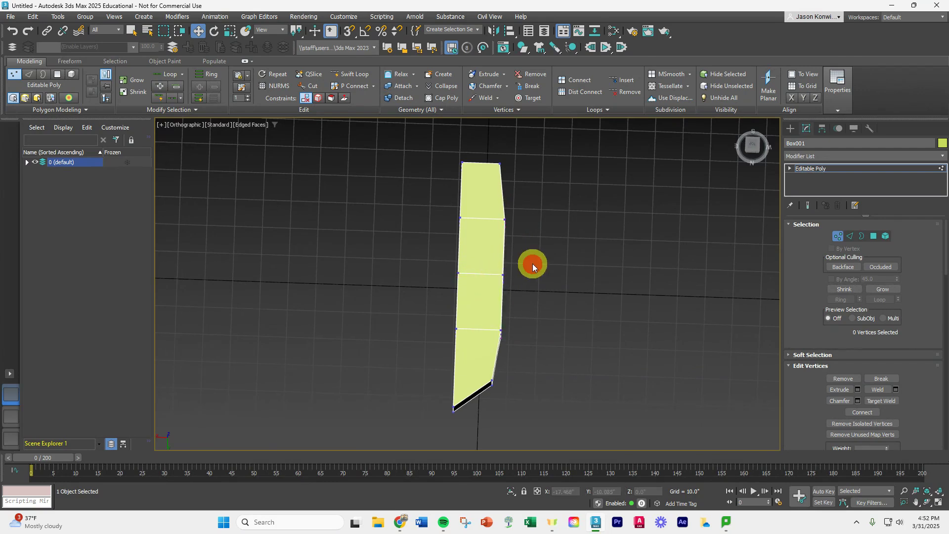
- Move the three outer side vertices of the central cross-section slightly further outward along X to round the side
{"action": "left_click", "coordinate": [494, 286]}
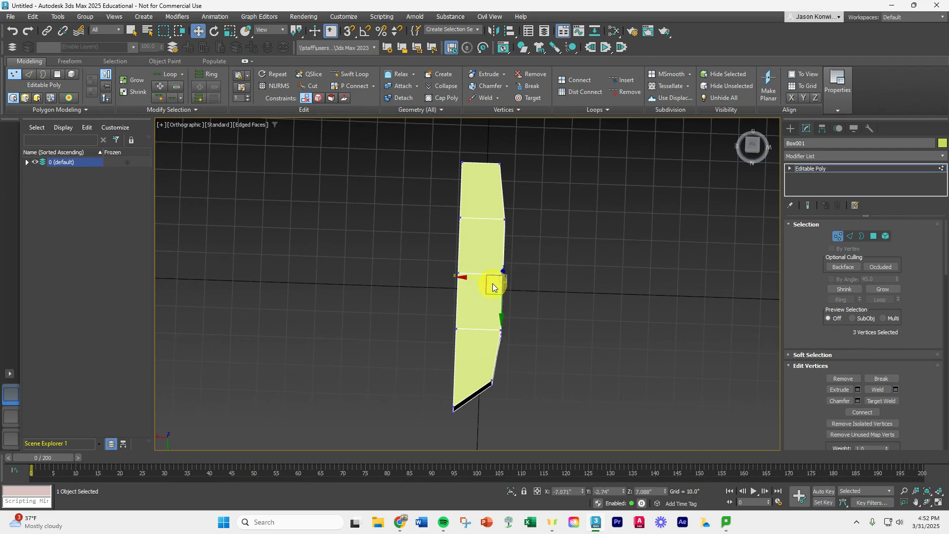
{"action": "scroll", "coordinate": [492, 277], "scroll_direction": "up", "scroll_amount": 3}
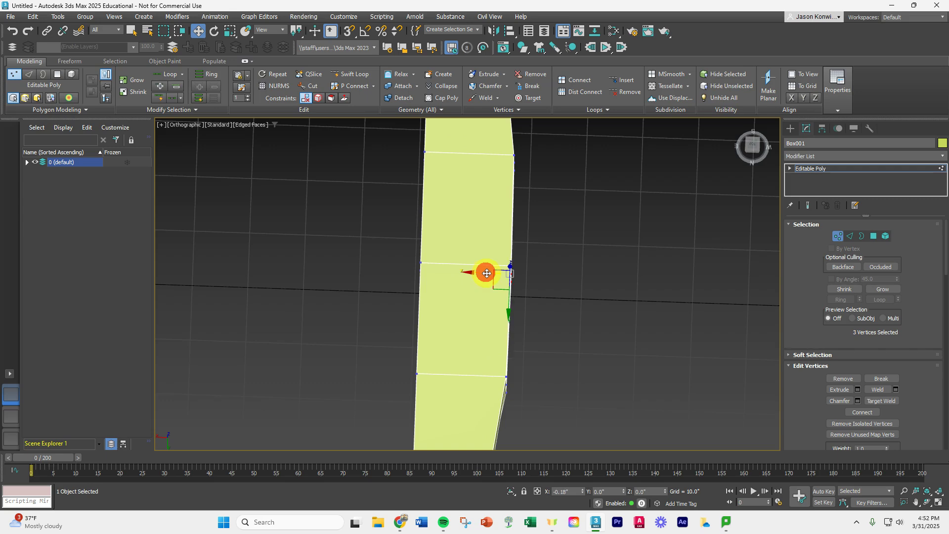
{"action": "left_click_drag", "start_coordinate": [487, 274], "coordinate": [489, 274]}
{"action": "left_click", "coordinate": [577, 276]}
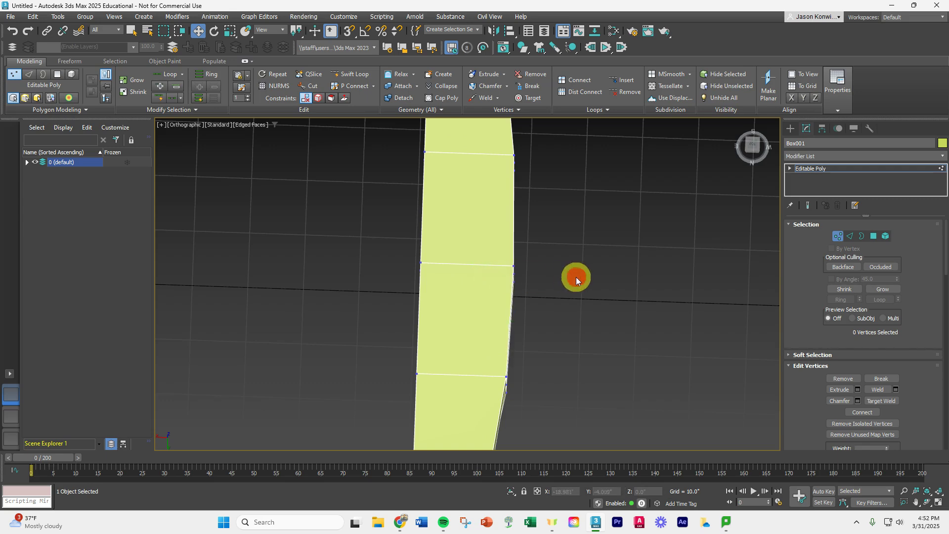
- Raise the two top vertices of the first cross-section behind the bow by about 0.5" along Z
{"action": "middle_click_drag", "start_coordinate": [576, 277], "coordinate": [482, 213], "text": "alt"}
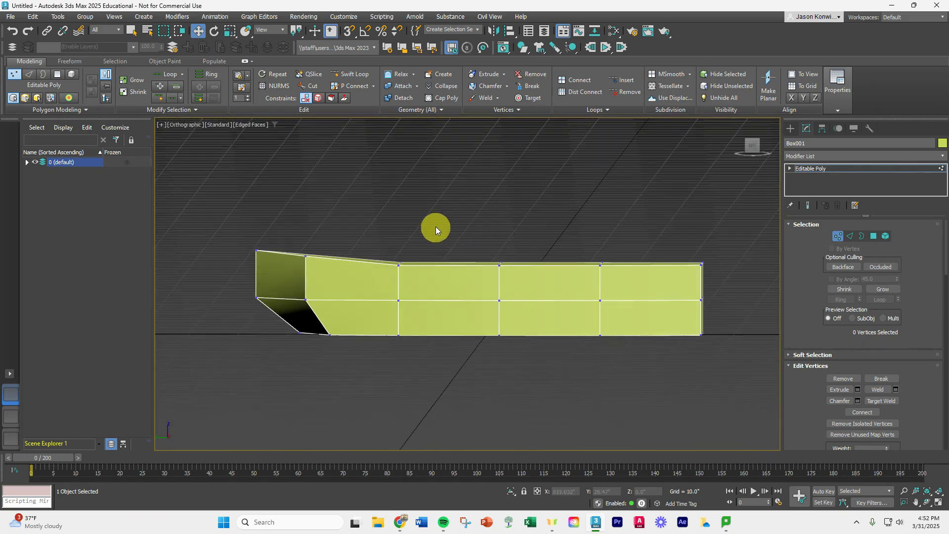
{"action": "middle_click_drag", "start_coordinate": [423, 268], "coordinate": [431, 268], "text": "alt"}
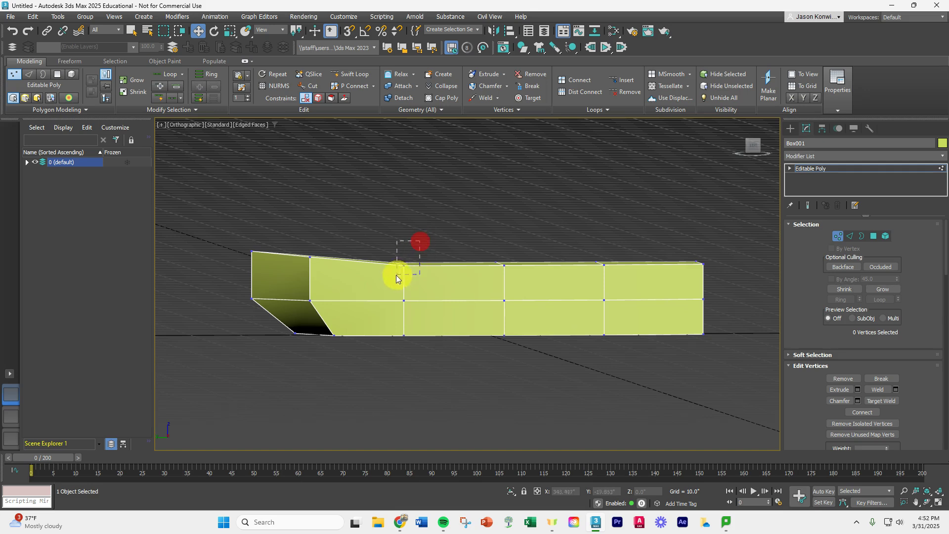
{"action": "left_click_drag", "start_coordinate": [396, 275], "coordinate": [396, 275]}
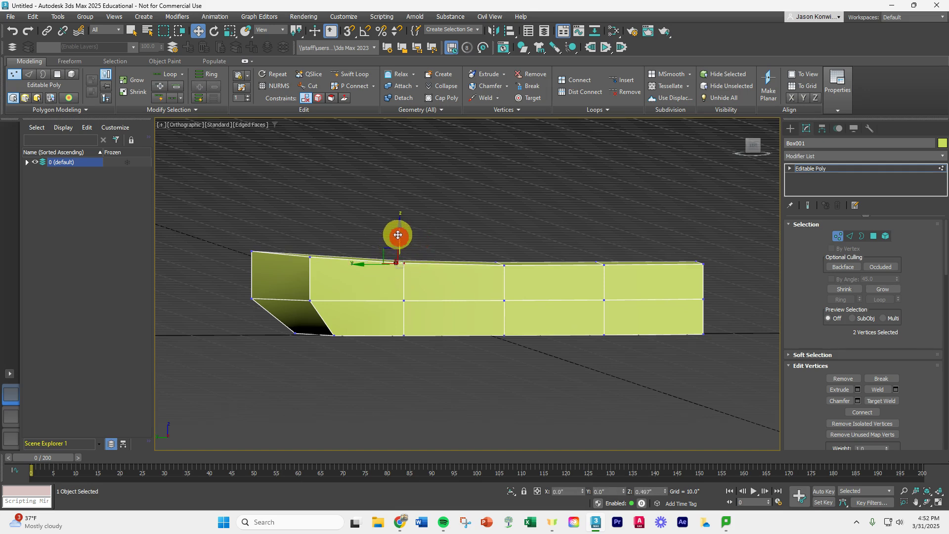
{"action": "left_click", "coordinate": [500, 386]}
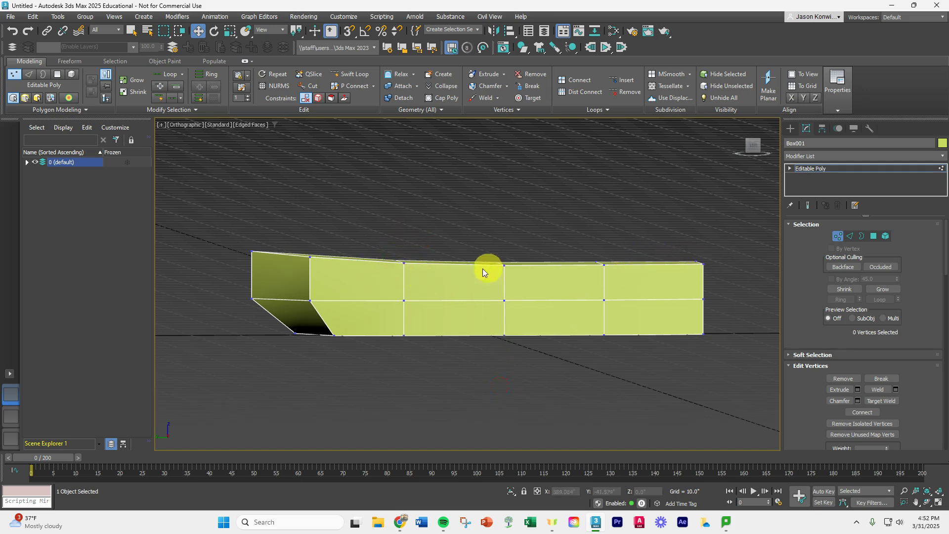
- Try MSmooth on the whole hull element and undo it
{"action": "middle_click_drag", "start_coordinate": [437, 367], "coordinate": [286, 250], "text": "alt"}
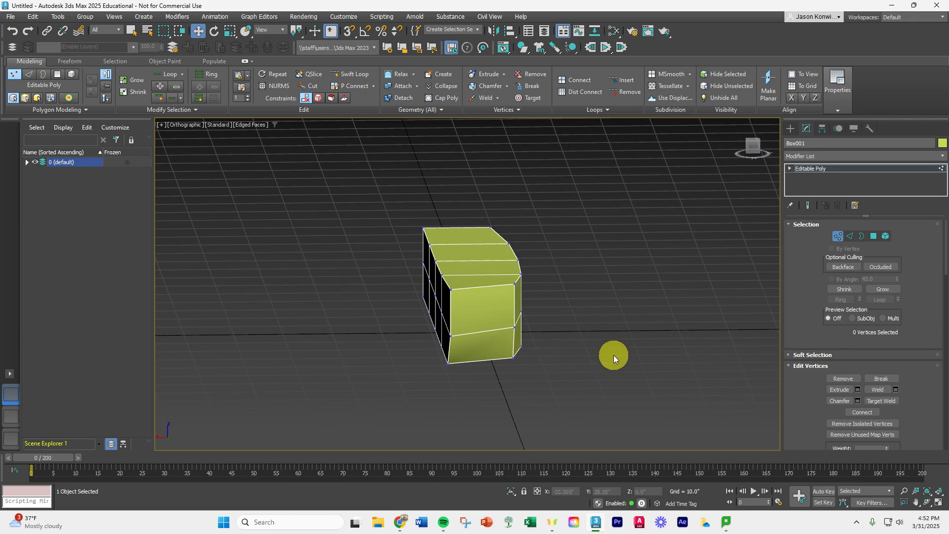
{"action": "mouse_move", "coordinate": [612, 355]}
{"action": "middle_mouse_down", "text": "alt"}
{"action": "mouse_move", "coordinate": [566, 351]}
{"action": "mouse_move", "coordinate": [604, 360]}
{"action": "middle_mouse_up", "text": "alt"}
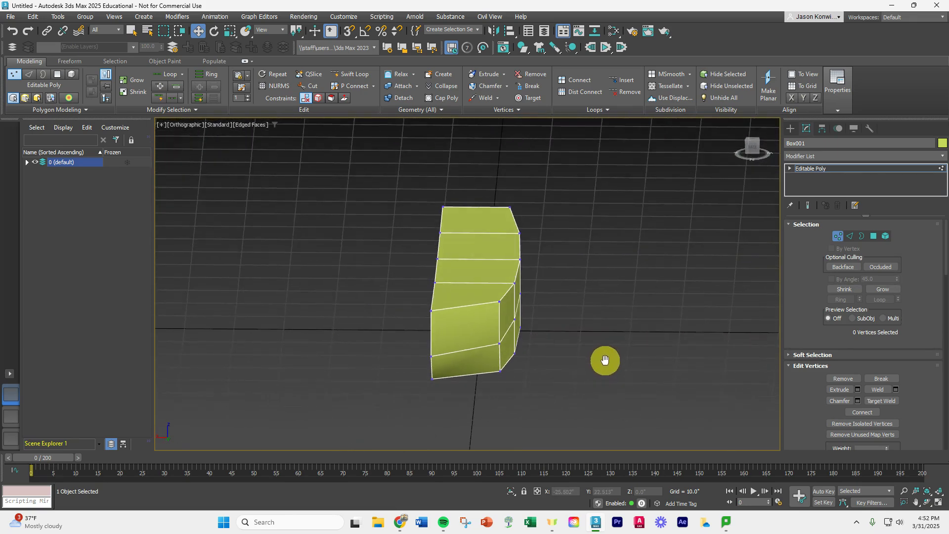
{"action": "left_click", "coordinate": [885, 236]}
{"action": "left_click", "coordinate": [453, 292]}
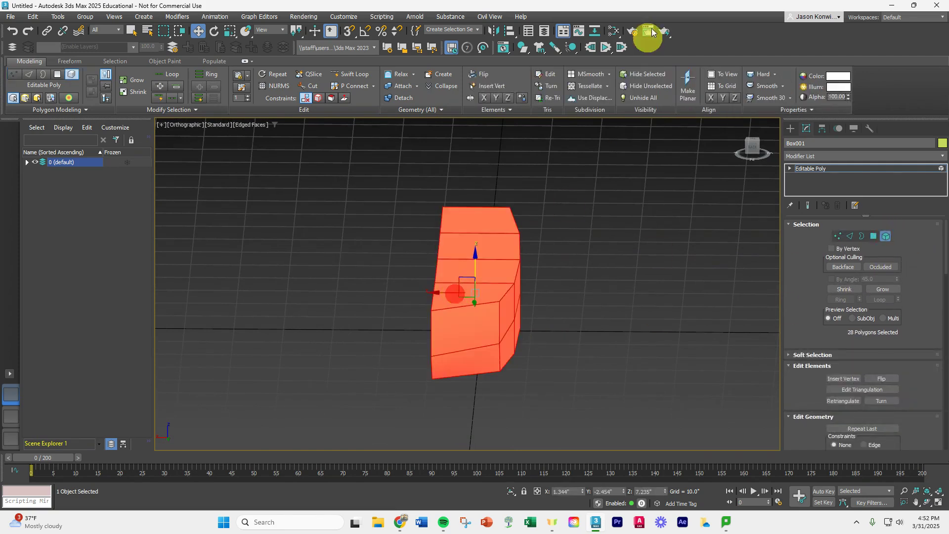
{"action": "left_click", "coordinate": [596, 74]}
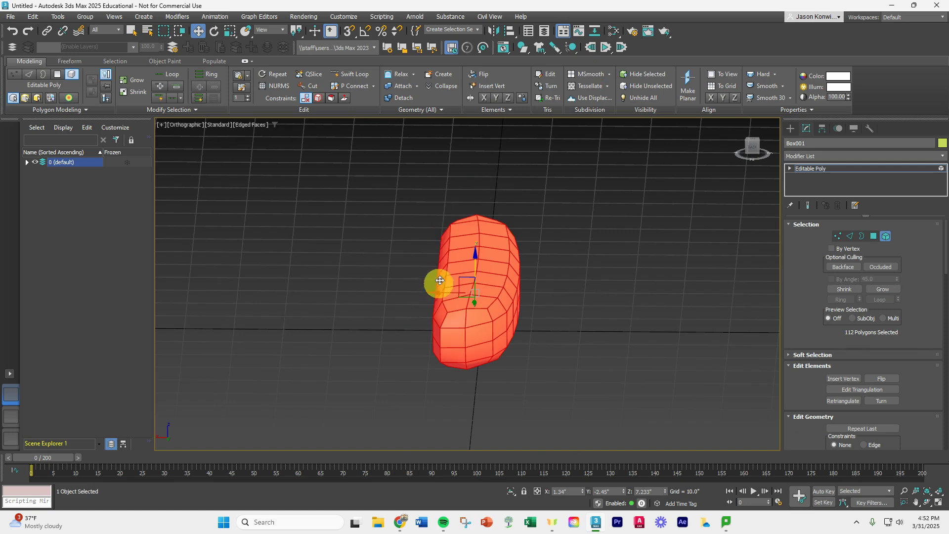
{"action": "key", "text": "ctrl+z"}
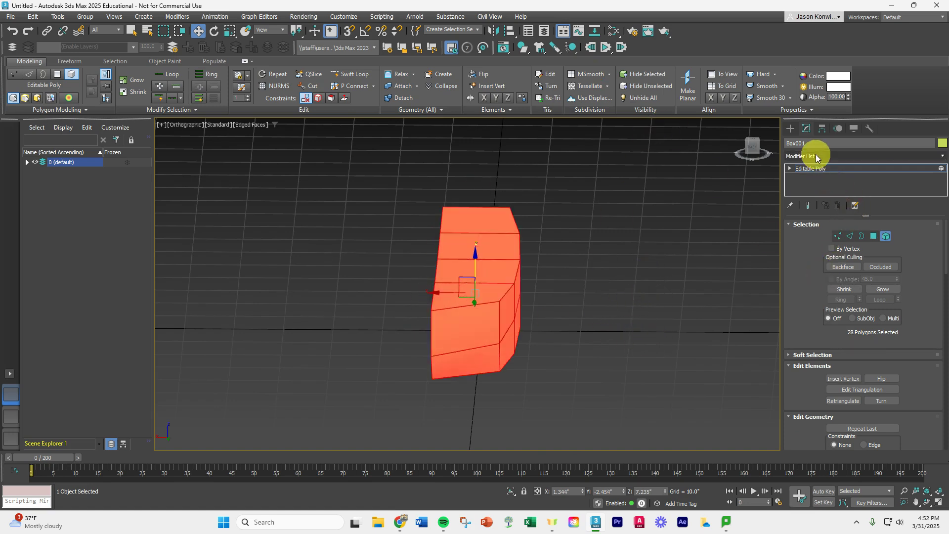
- Try mirroring the hull element with a Symmetry modifier on the flipped X axis and move it along X
{"action": "mouse_move", "coordinate": [624, 298]}
{"action": "middle_mouse_down", "text": "alt"}
{"action": "mouse_move", "coordinate": [615, 300]}
{"action": "mouse_move", "coordinate": [641, 292]}
{"action": "mouse_move", "coordinate": [631, 292]}
{"action": "middle_mouse_up", "text": "alt"}
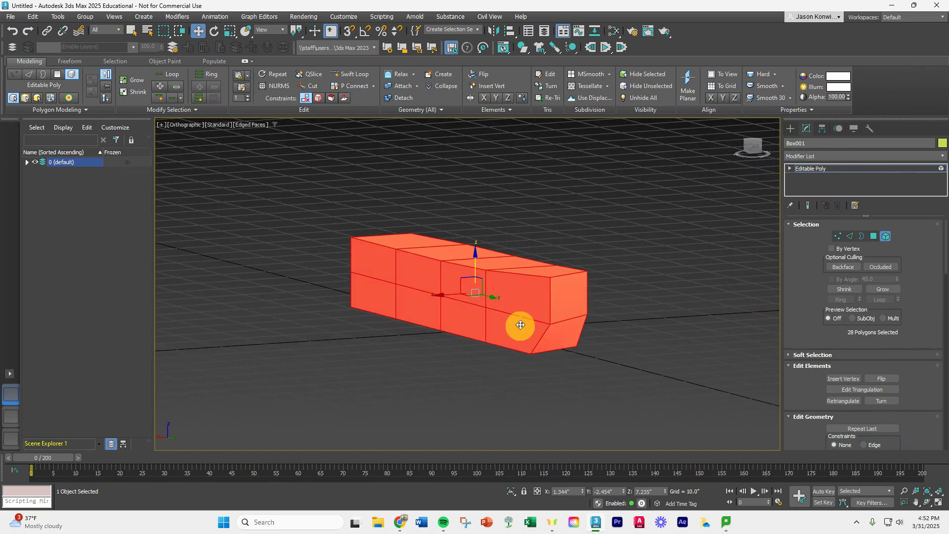
{"action": "middle_click_drag", "start_coordinate": [508, 296], "coordinate": [436, 255], "text": "alt"}
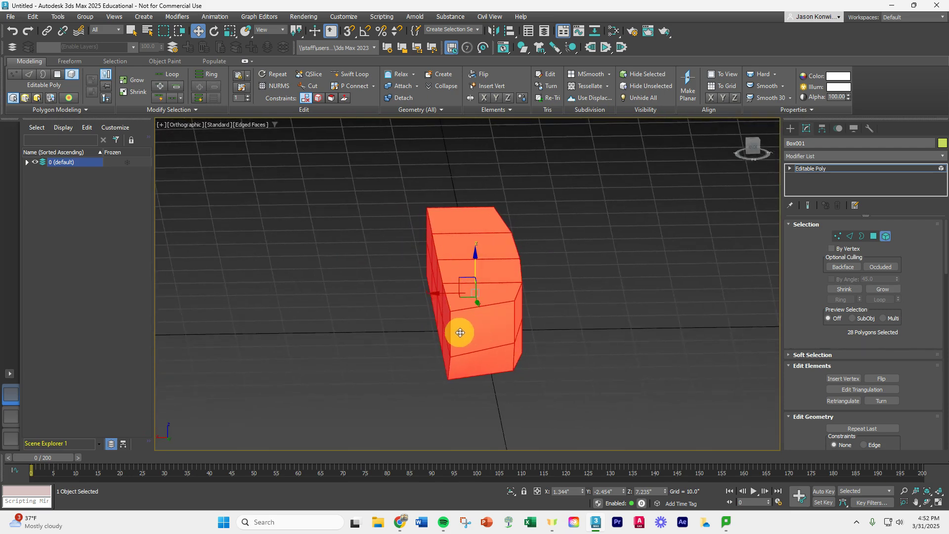
{"action": "middle_click_drag", "start_coordinate": [502, 373], "coordinate": [540, 363], "text": "alt"}
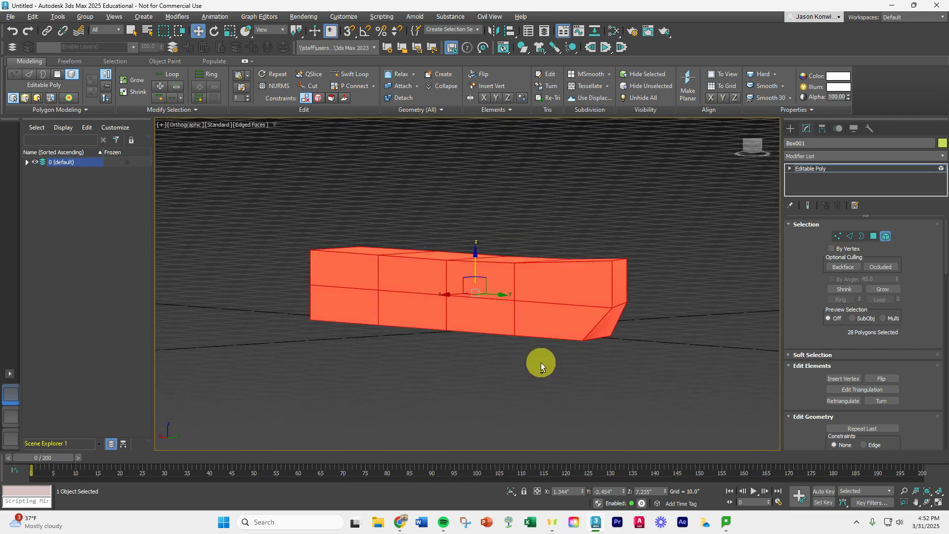
{"action": "left_click", "coordinate": [835, 154]}
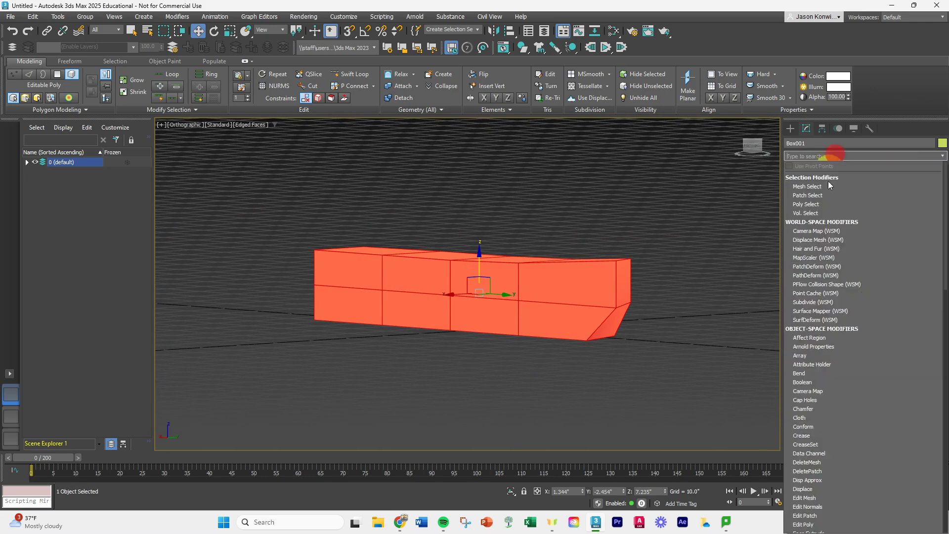
{"action": "scroll", "coordinate": [823, 368], "scroll_direction": "down", "scroll_amount": 10}
{"action": "scroll", "coordinate": [820, 410], "scroll_direction": "down", "scroll_amount": 6}
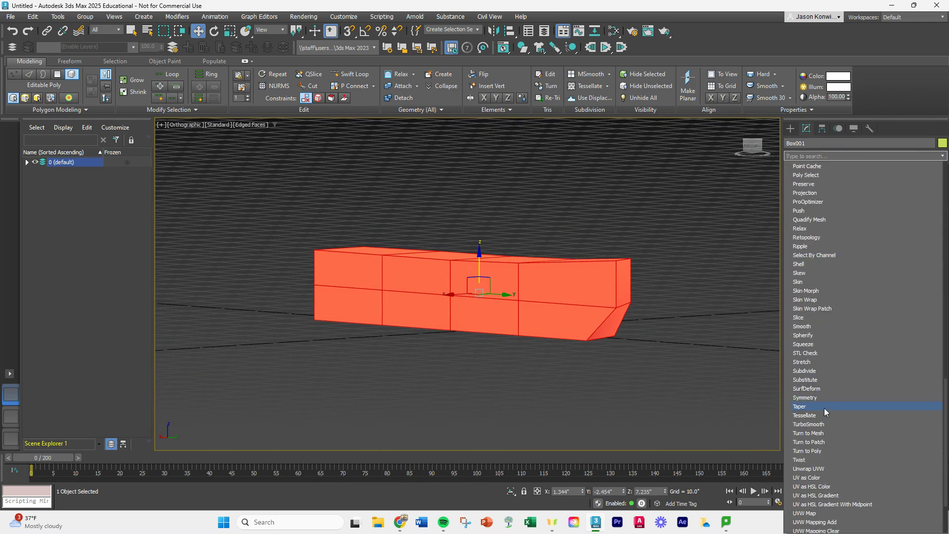
{"action": "left_click", "coordinate": [814, 398]}
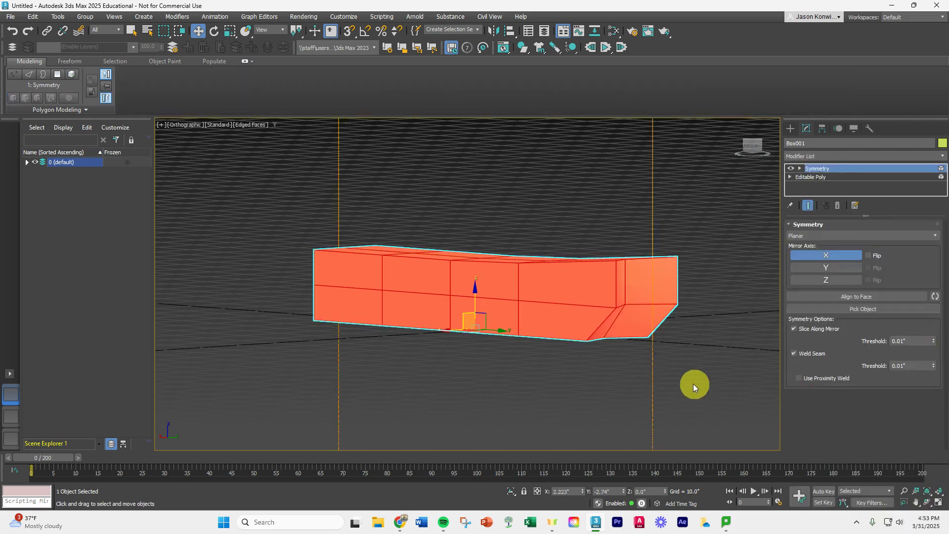
{"action": "middle_click_drag", "start_coordinate": [693, 384], "coordinate": [647, 418], "text": "alt"}
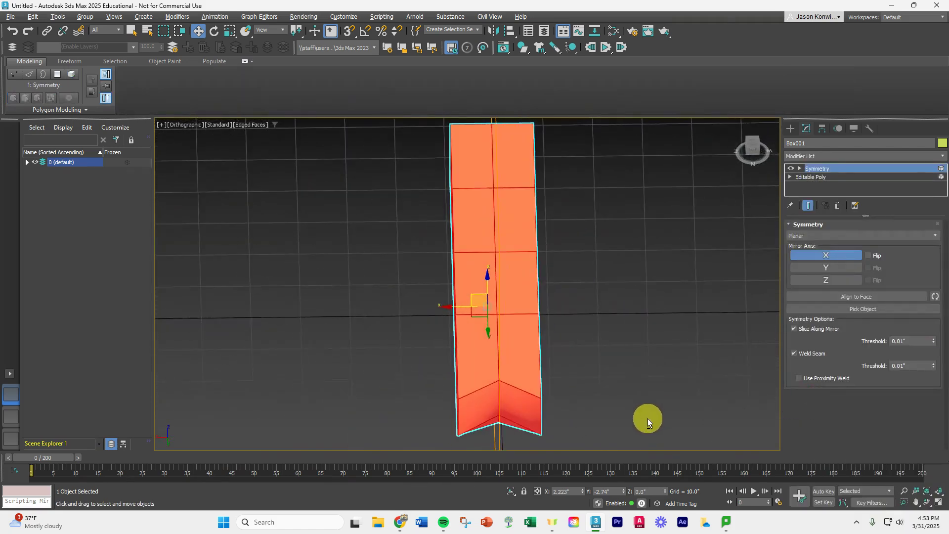
{"action": "left_click", "coordinate": [867, 255]}
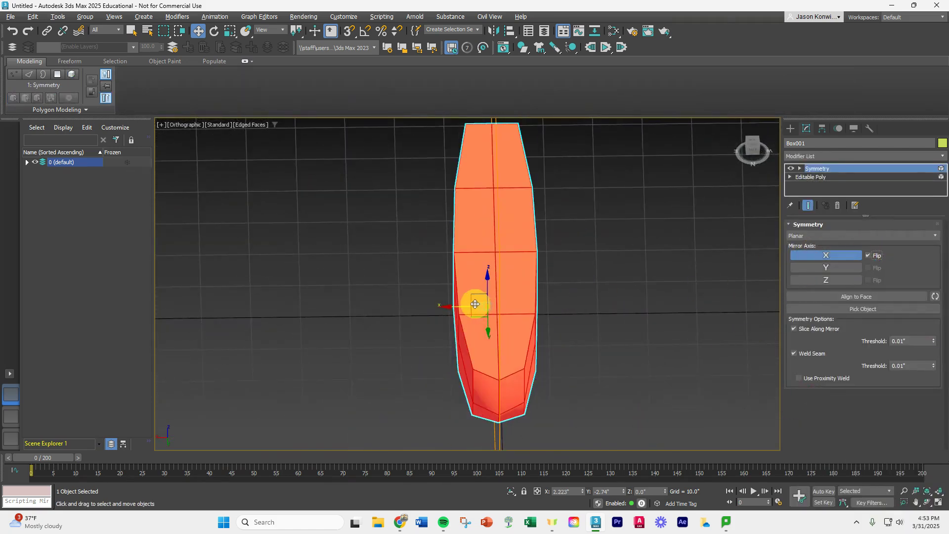
{"action": "left_click_drag", "start_coordinate": [458, 307], "coordinate": [503, 293]}
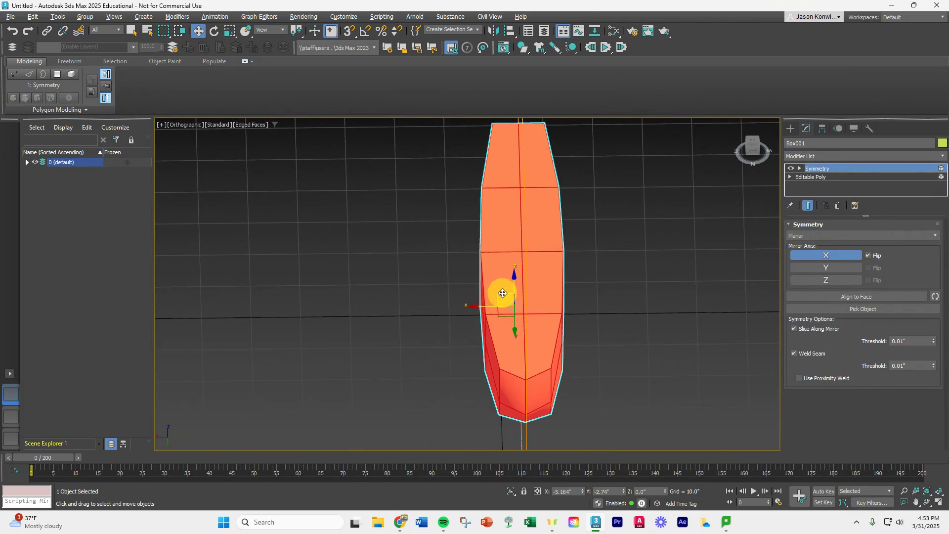
- Undo the move, the axis flip and the Symmetry modifier
{"action": "key", "text": "ctrl+z"}
{"action": "key", "text": "ctrl+z"}
{"action": "key", "text": "ctrl+z"}
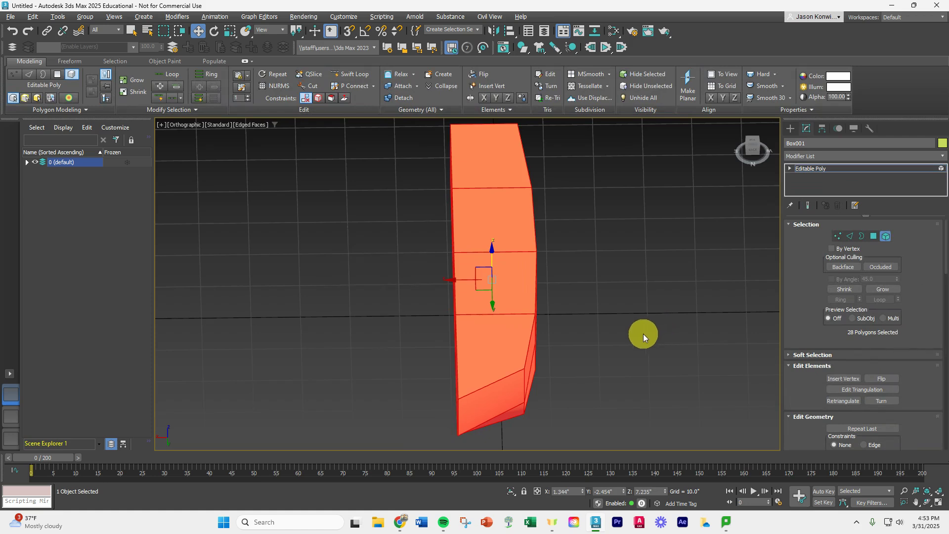
- Select a single upper polygon on the half hull's flat inner side and add a Symmetry modifier
{"action": "middle_click_drag", "start_coordinate": [642, 333], "coordinate": [658, 324], "text": "alt"}
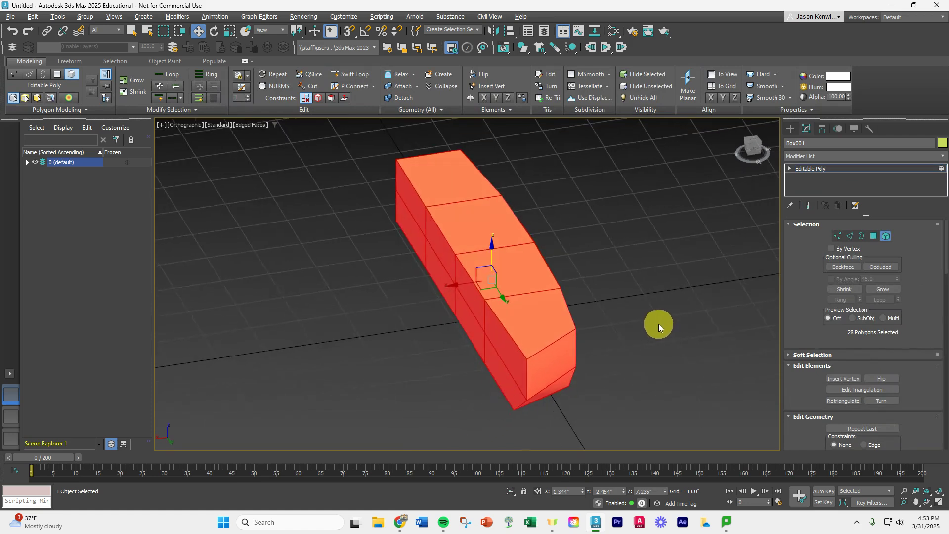
{"action": "left_click", "coordinate": [873, 236]}
{"action": "left_click", "coordinate": [636, 250]}
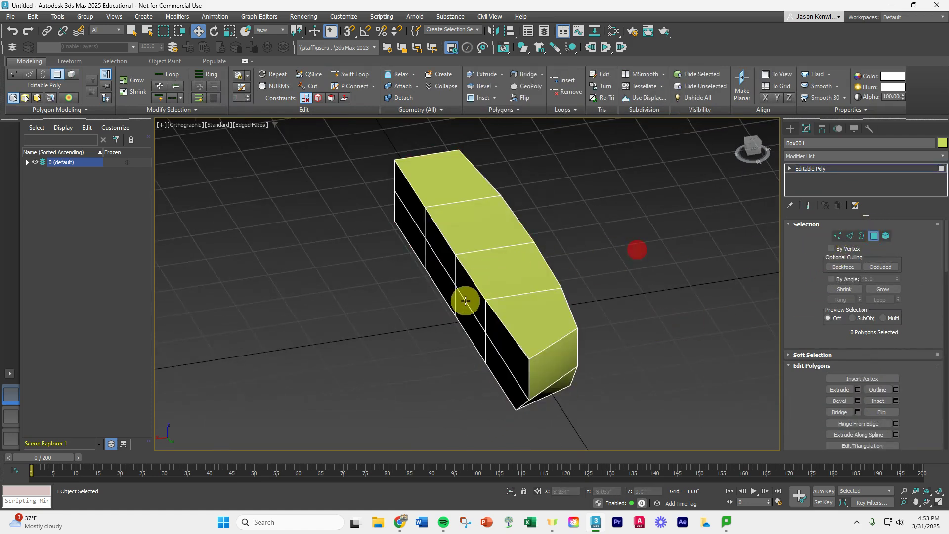
{"action": "left_click", "coordinate": [465, 300]}
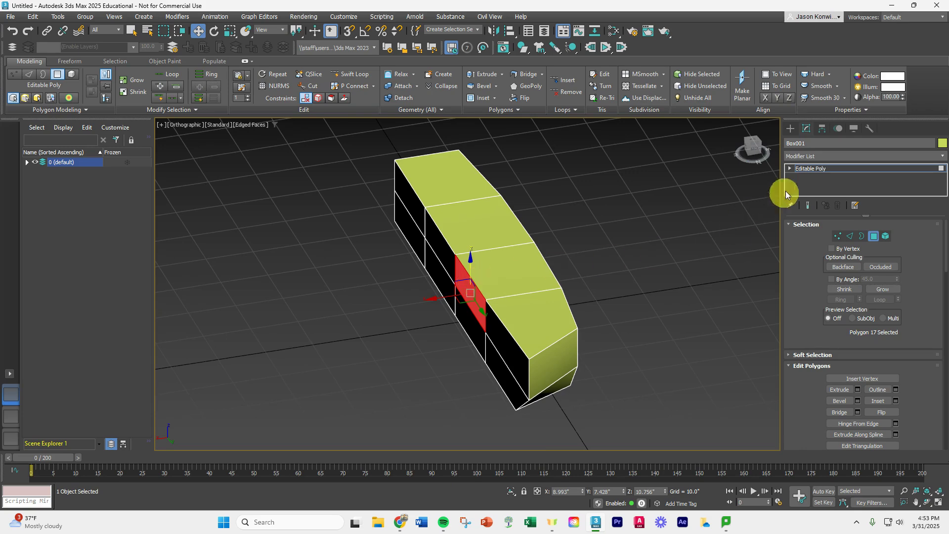
{"action": "left_click", "coordinate": [831, 156]}
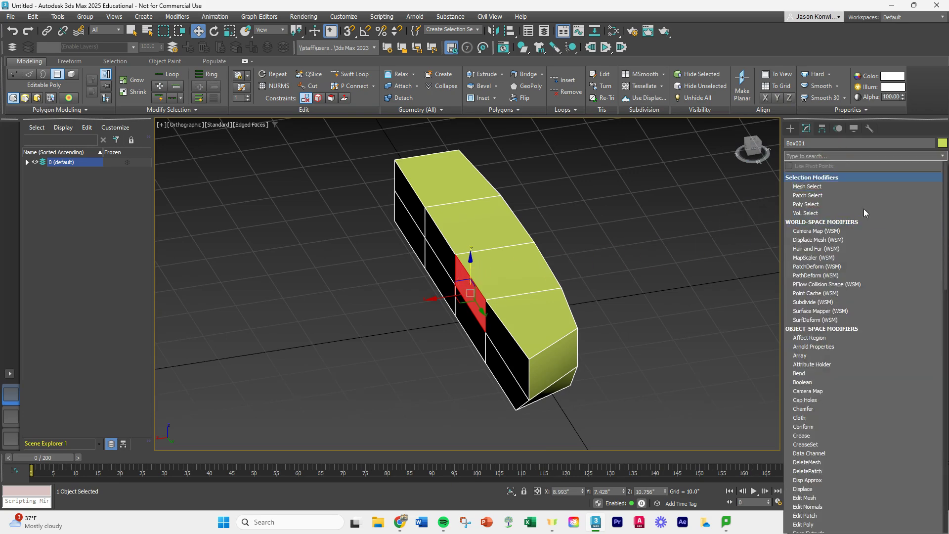
{"action": "scroll", "coordinate": [864, 208], "scroll_direction": "down", "scroll_amount": 20}
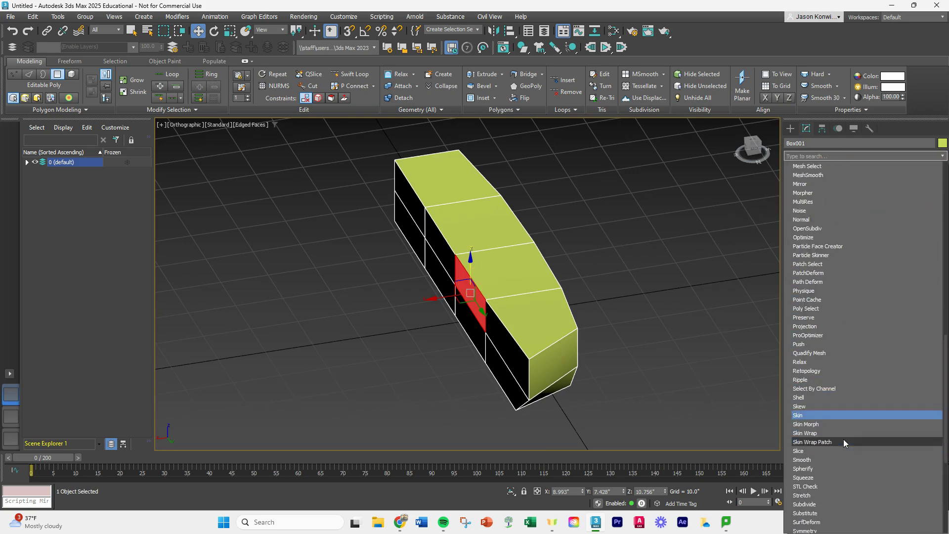
{"action": "scroll", "coordinate": [843, 439], "scroll_direction": "down", "scroll_amount": 3}
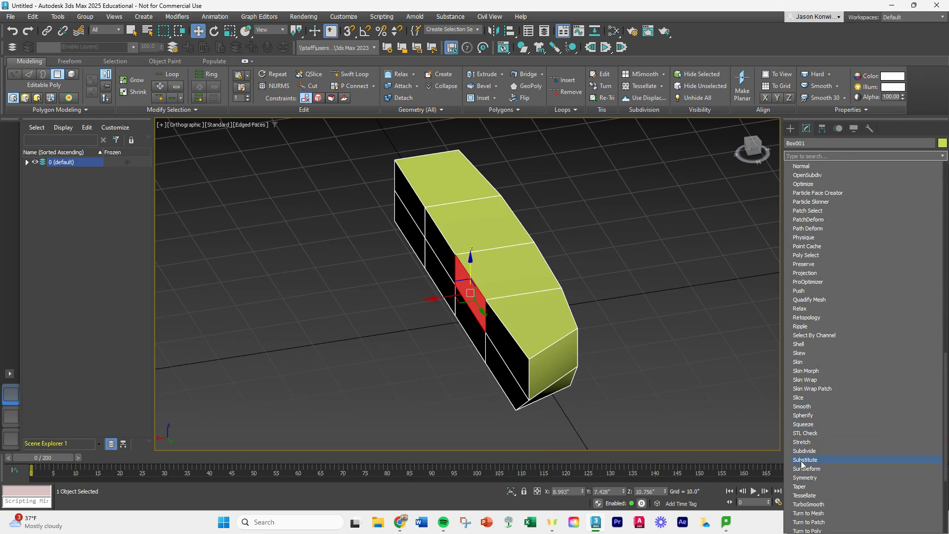
{"action": "left_click", "coordinate": [805, 478]}
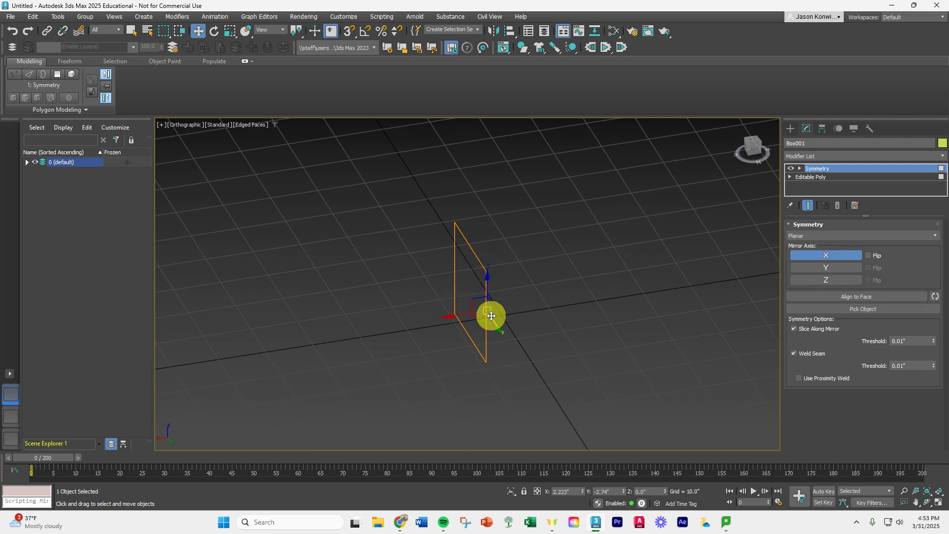
- Flip the Symmetry modifier's X mirror axis so the half hull is mirrored into a full boat shape
{"action": "left_click", "coordinate": [867, 255]}
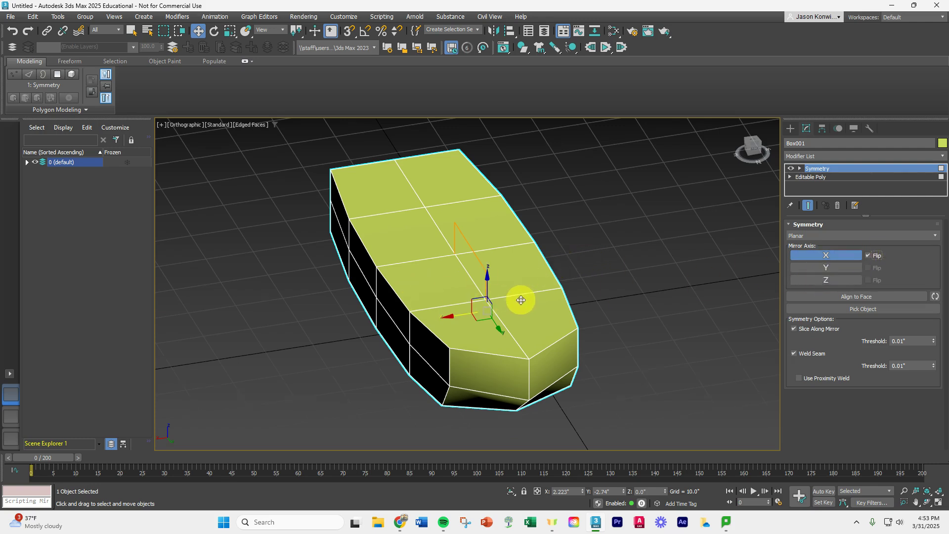
{"action": "middle_click_drag", "start_coordinate": [520, 300], "coordinate": [658, 336], "text": "alt"}
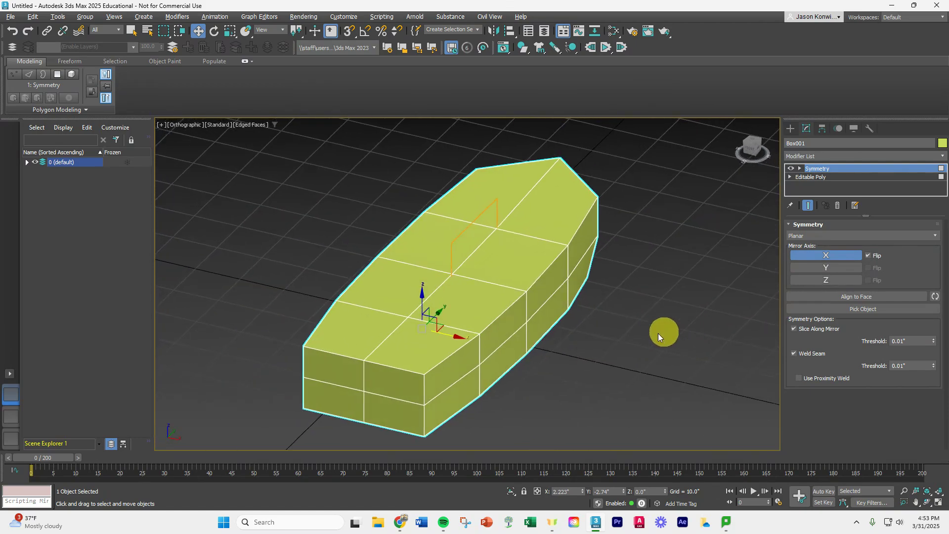
{"action": "middle_click_drag", "start_coordinate": [517, 335], "coordinate": [642, 316], "text": "alt"}
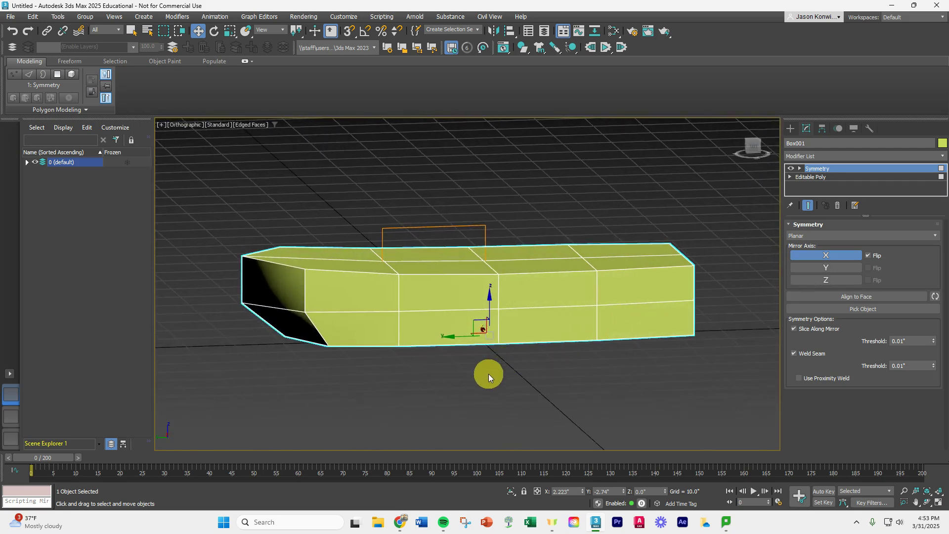
{"action": "middle_click_drag", "start_coordinate": [496, 351], "coordinate": [507, 377], "text": "alt"}
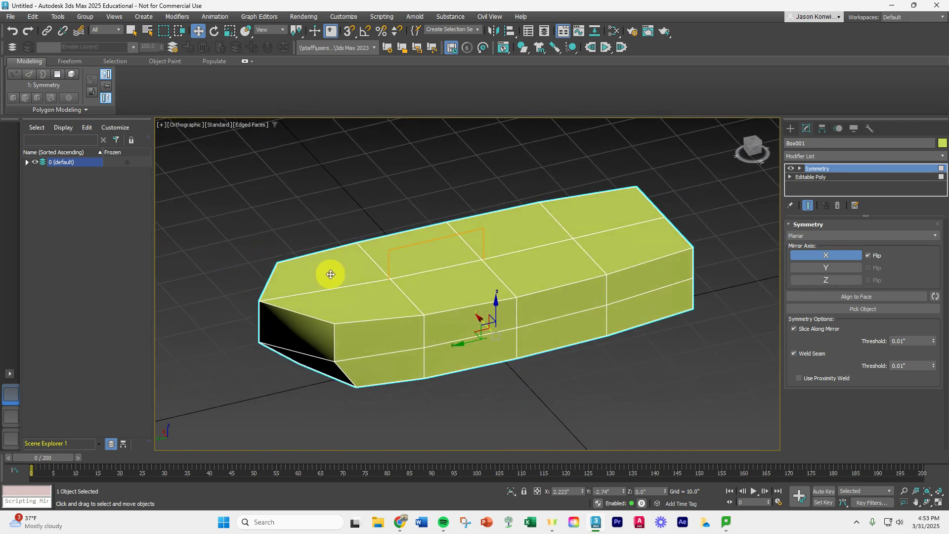
- Collapse the hull's entire modifier stack, including the Symmetry modifier, with a scene hold
{"action": "left_click", "coordinate": [697, 356]}
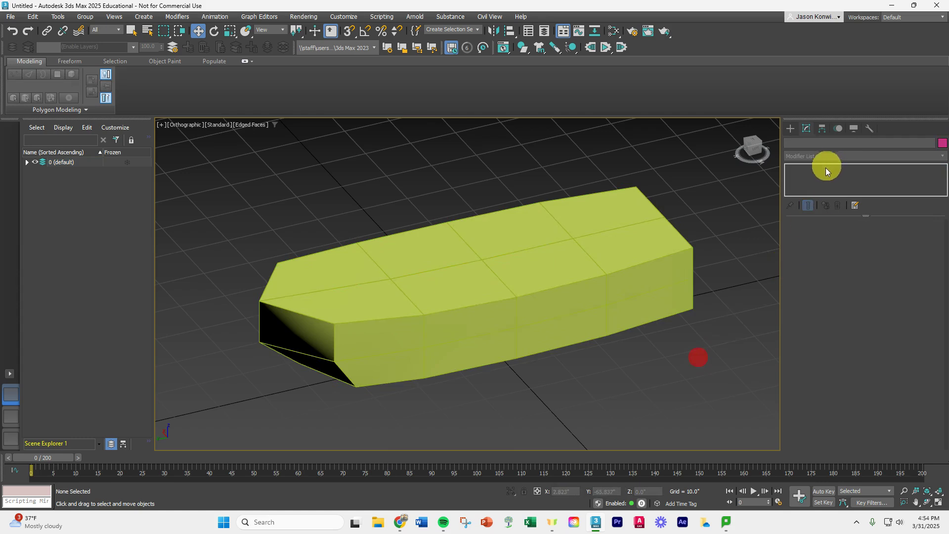
{"action": "left_click", "coordinate": [607, 276]}
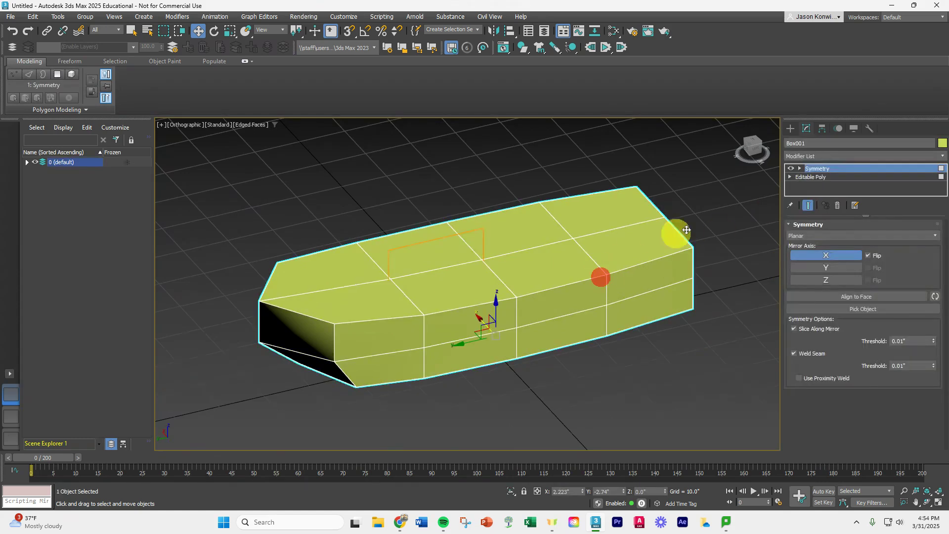
{"action": "right_click", "coordinate": [824, 171]}
{"action": "left_click", "coordinate": [846, 269]}
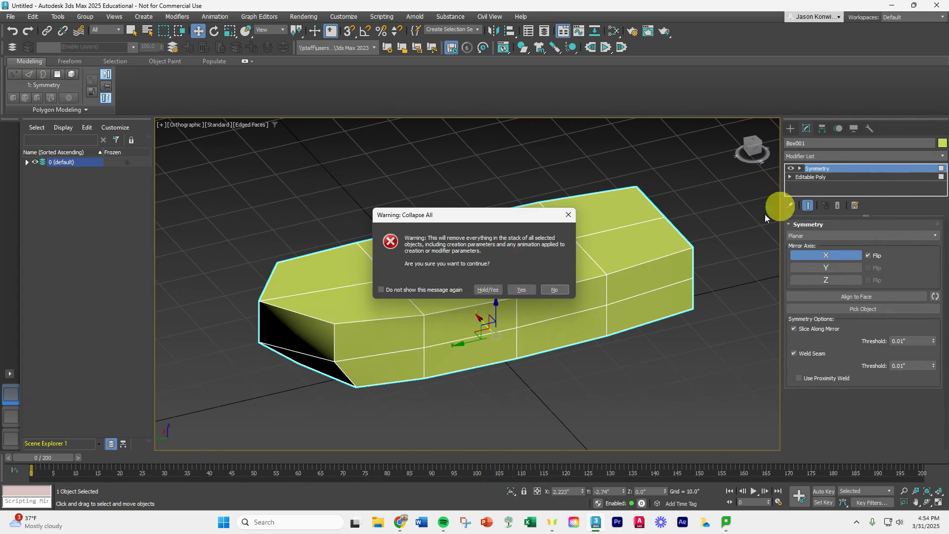
{"action": "left_click", "coordinate": [496, 291]}
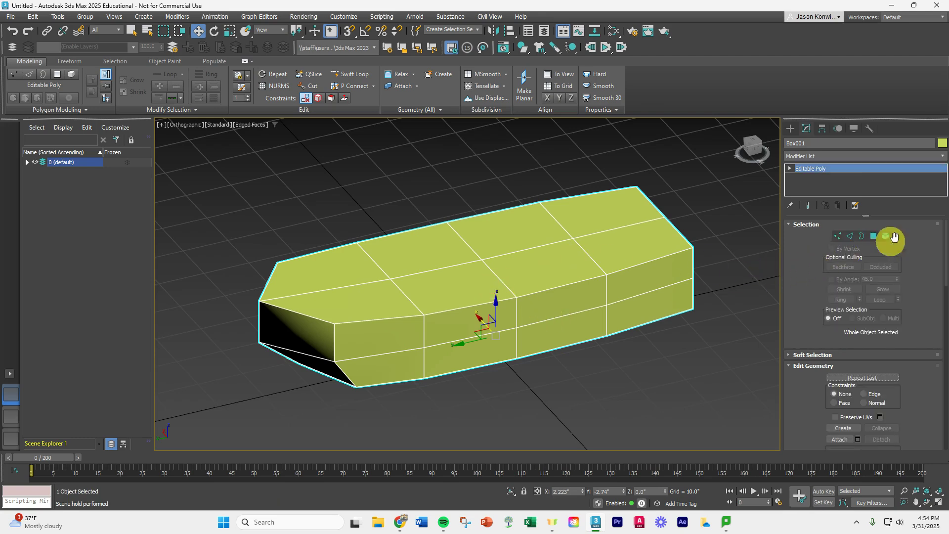
- Select all eight polygons on the top face of the hull and delete them to open the boat
{"action": "left_click", "coordinate": [873, 235]}
{"action": "left_click", "coordinate": [635, 240]}
{"action": "left_click", "coordinate": [611, 209]}
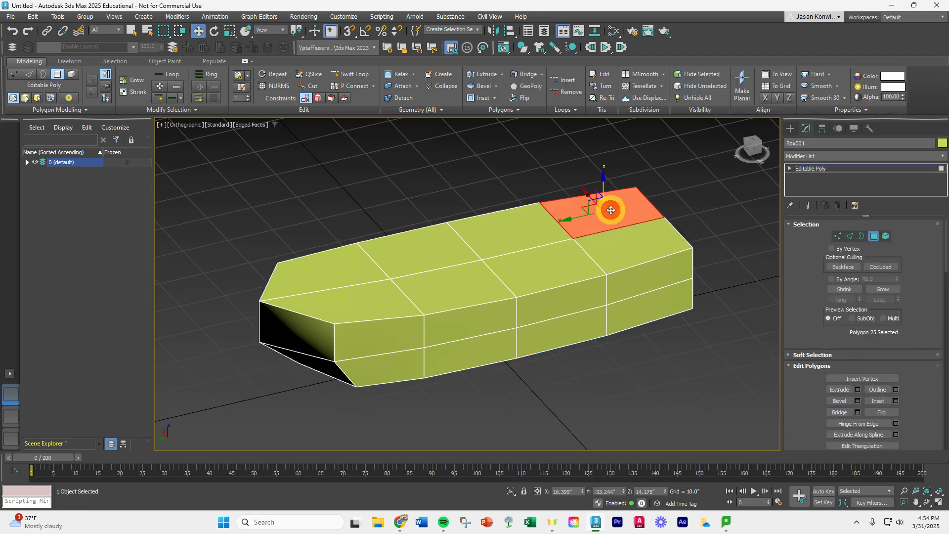
{"action": "left_click", "coordinate": [635, 250], "text": "ctrl"}
{"action": "left_click", "coordinate": [558, 257], "text": "ctrl"}
{"action": "left_click", "coordinate": [524, 227], "text": "ctrl"}
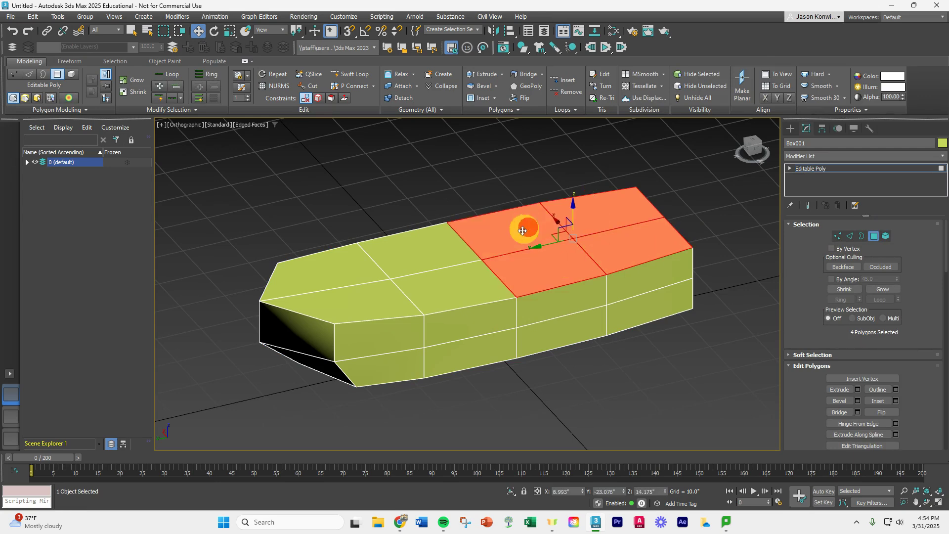
{"action": "left_click", "coordinate": [459, 273], "text": "ctrl"}
{"action": "left_click", "coordinate": [453, 255], "text": "ctrl"}
{"action": "left_click", "coordinate": [379, 291], "text": "ctrl"}
{"action": "left_click", "coordinate": [354, 258], "text": "ctrl"}
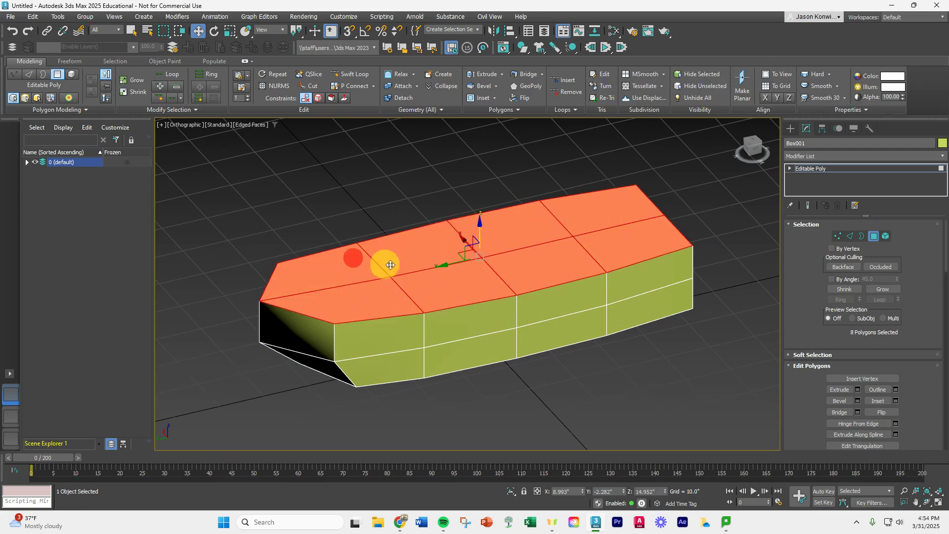
{"action": "right_click", "coordinate": [431, 262]}
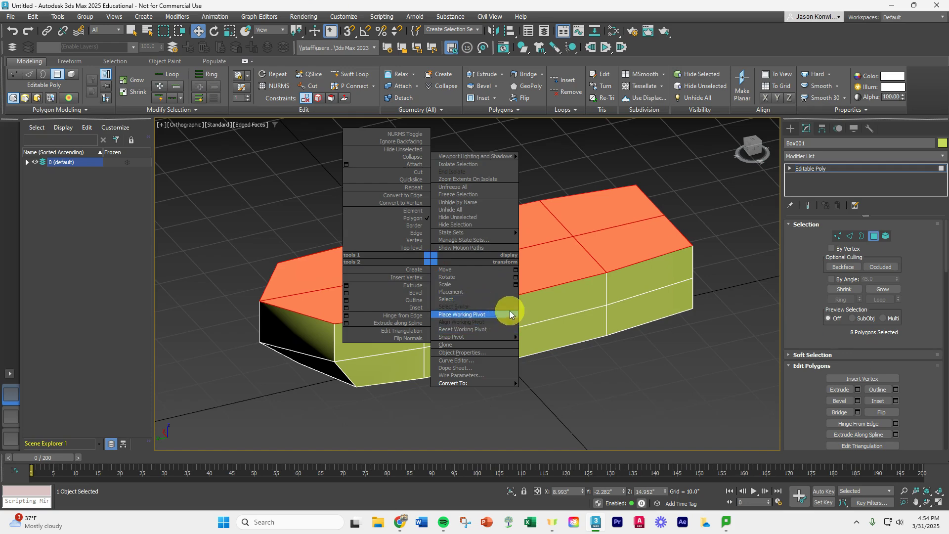
{"action": "key", "text": "Delete"}
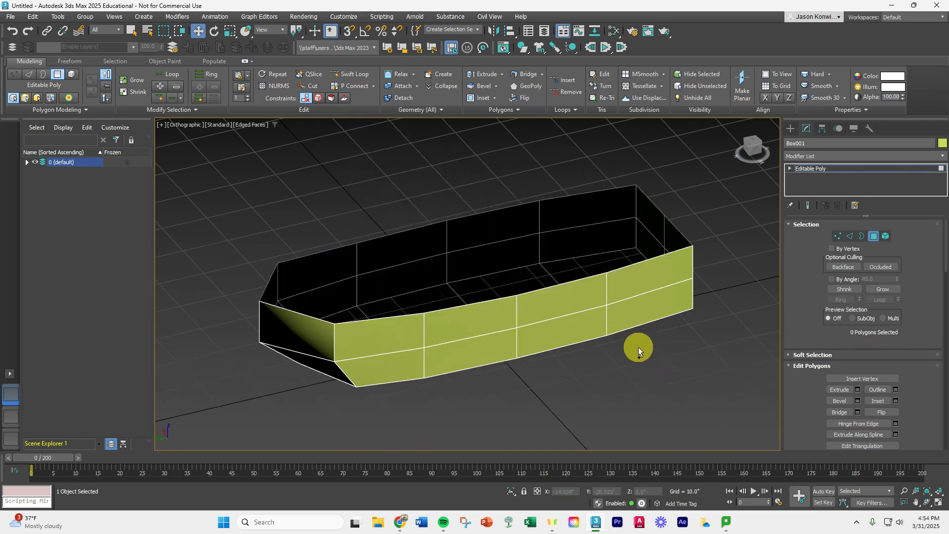
- Select the whole open hull at element level
{"action": "key", "text": "ctrl+a"}
{"action": "left_click", "coordinate": [886, 237]}
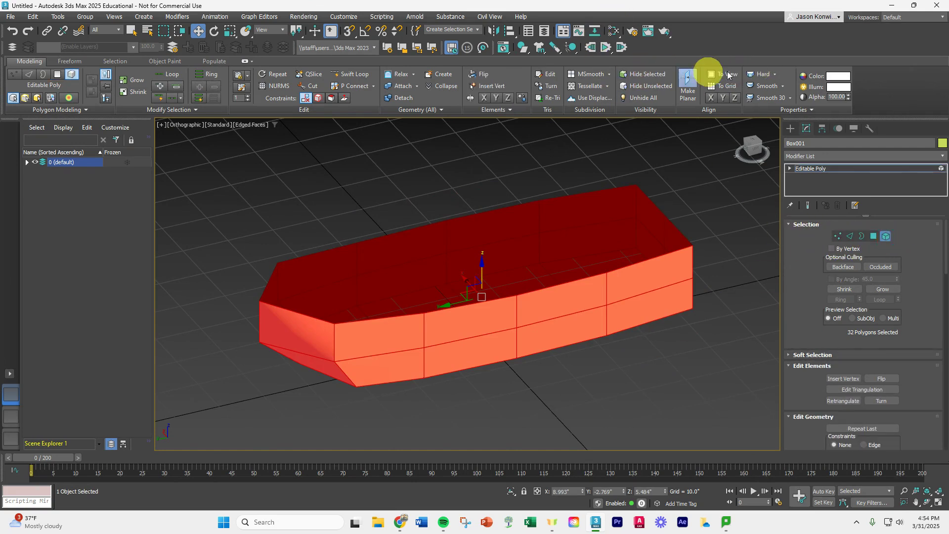
- Try MSmooth on the selected open hull element and undo it
{"action": "left_click", "coordinate": [601, 76]}
{"action": "middle_click_drag", "start_coordinate": [626, 328], "coordinate": [660, 310], "text": "alt"}
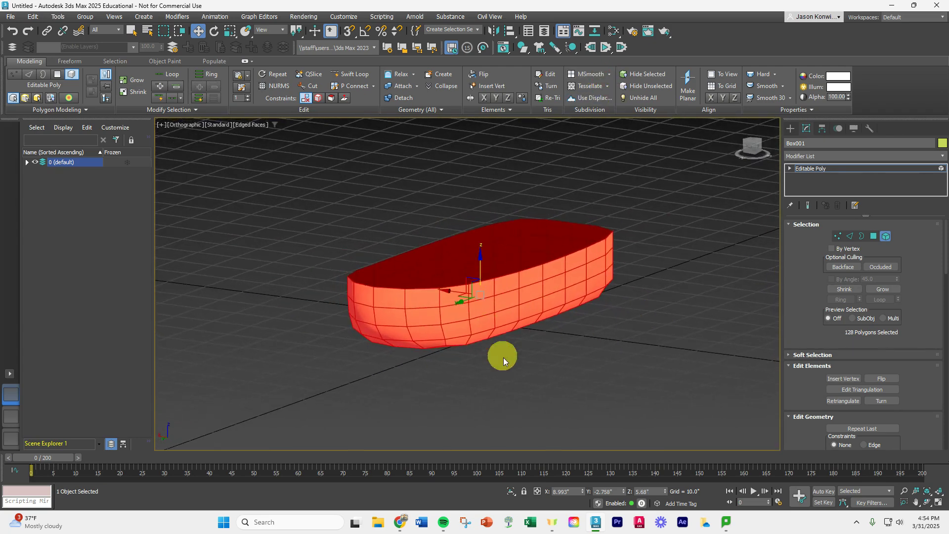
{"action": "middle_click_drag", "start_coordinate": [503, 357], "coordinate": [517, 195], "text": "alt"}
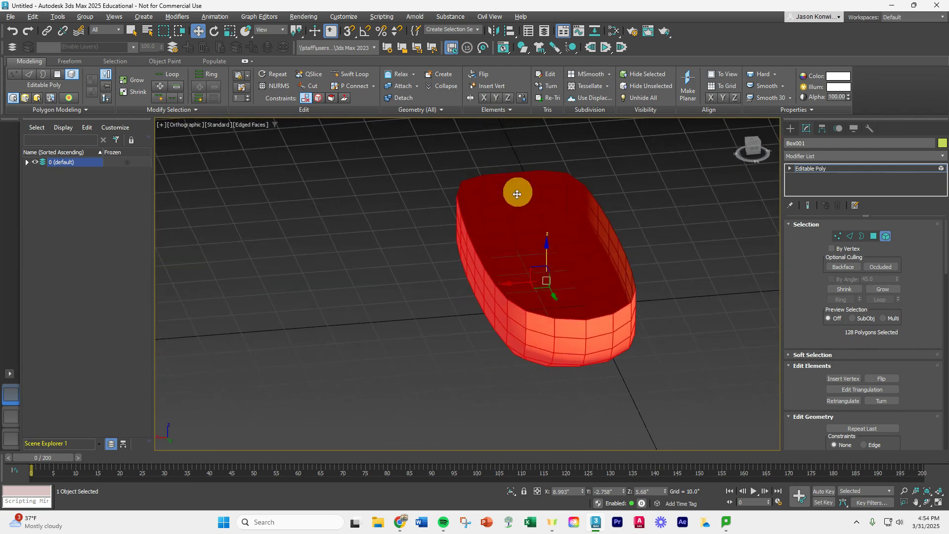
{"action": "middle_click_drag", "start_coordinate": [703, 375], "coordinate": [610, 347], "text": "alt"}
{"action": "key", "text": "ctrl+z"}
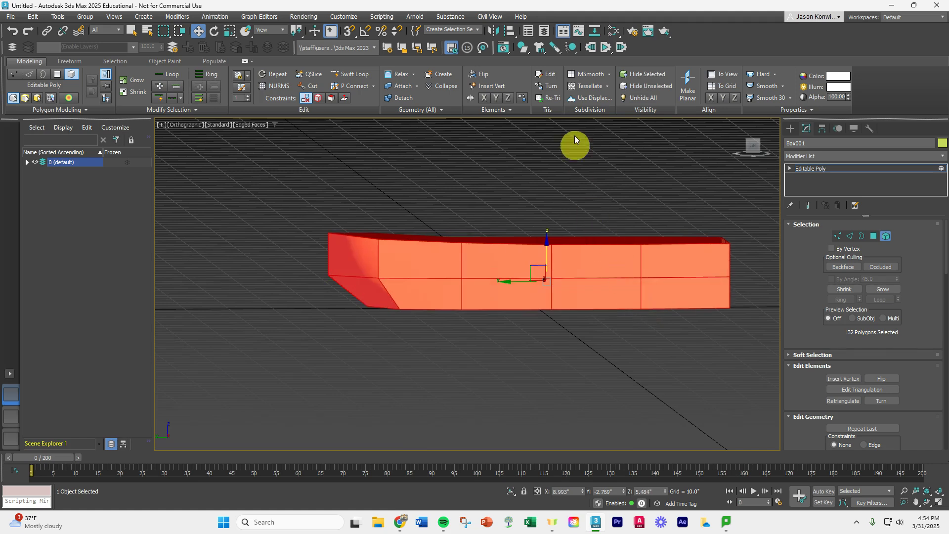
- Tessellate the selected hull element once with a tension of 0.0
{"action": "left_click", "coordinate": [608, 86]}
{"action": "left_click", "coordinate": [599, 101]}
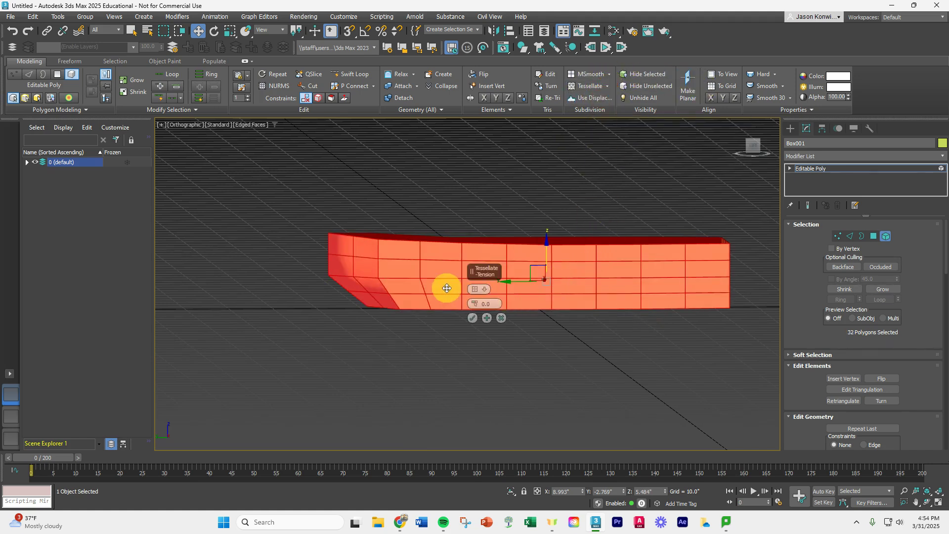
{"action": "mouse_move", "coordinate": [504, 307]}
{"action": "middle_mouse_down", "text": "alt"}
{"action": "mouse_move", "coordinate": [546, 308]}
{"action": "mouse_move", "coordinate": [502, 302]}
{"action": "middle_mouse_up", "text": "alt"}
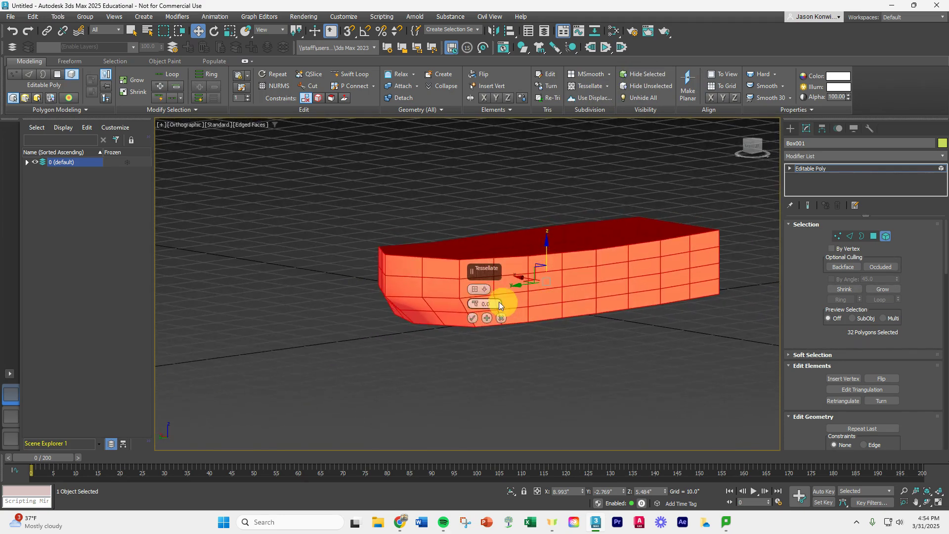
{"action": "middle_click_drag", "start_coordinate": [408, 294], "coordinate": [447, 342], "text": "alt"}
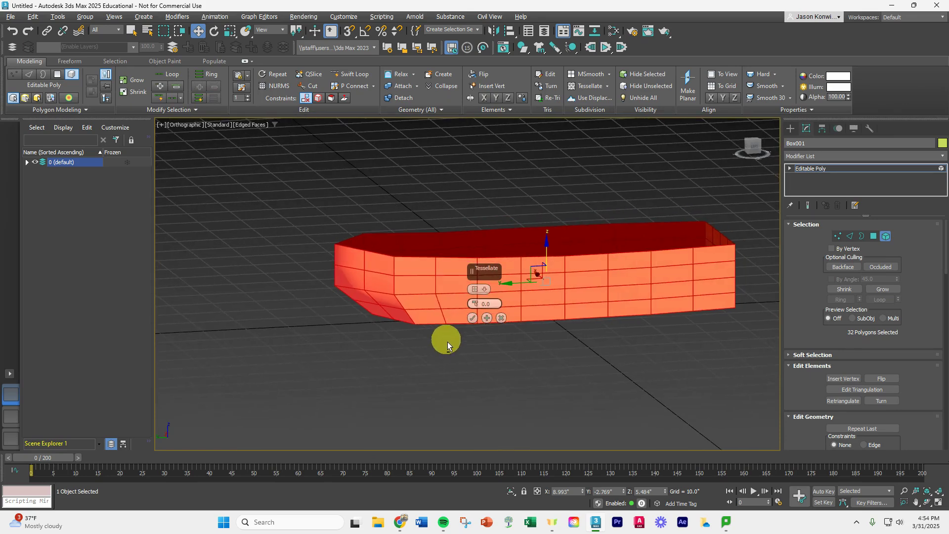
{"action": "middle_click_drag", "start_coordinate": [588, 373], "coordinate": [597, 269], "text": "alt"}
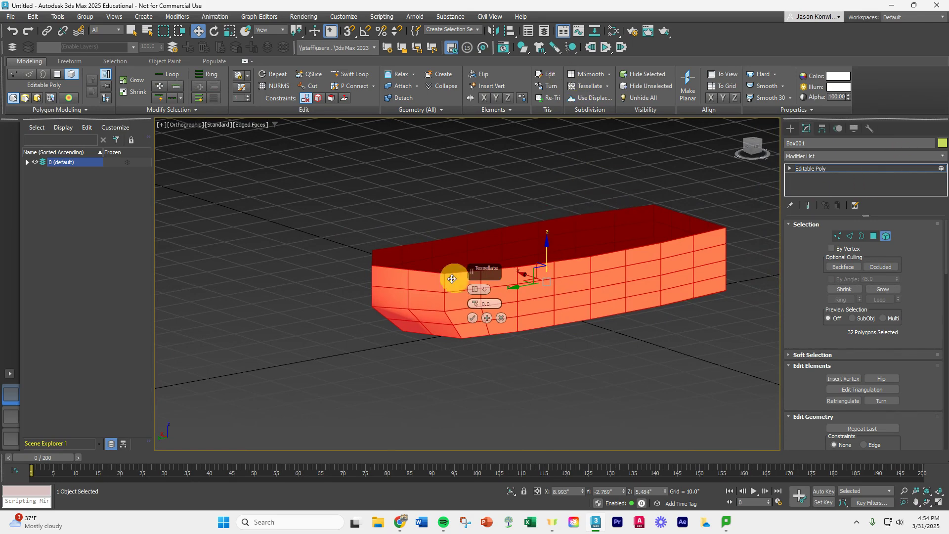
{"action": "left_click", "coordinate": [473, 318]}
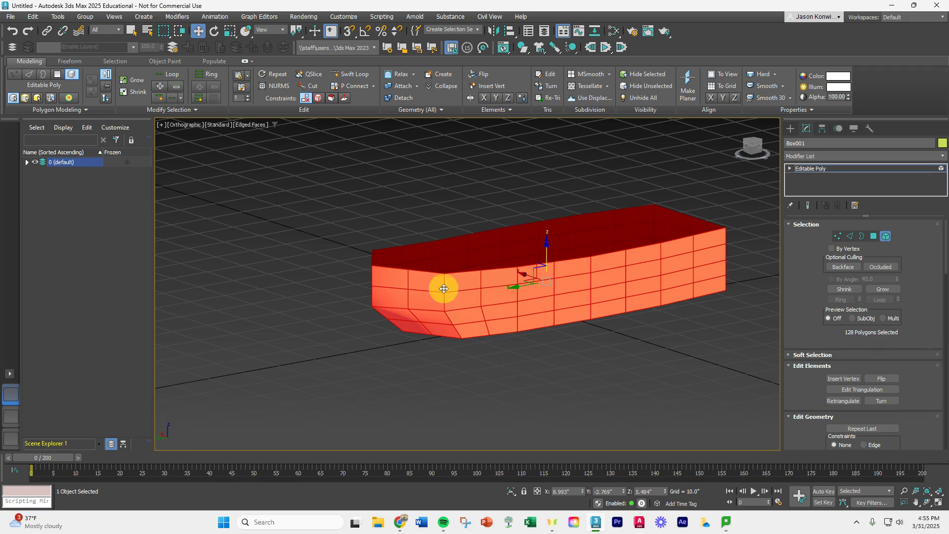
- Add a Shell modifier to the open hull and set its outer amount to 0.7"
{"action": "middle_click_drag", "start_coordinate": [663, 320], "coordinate": [678, 342], "text": "alt"}
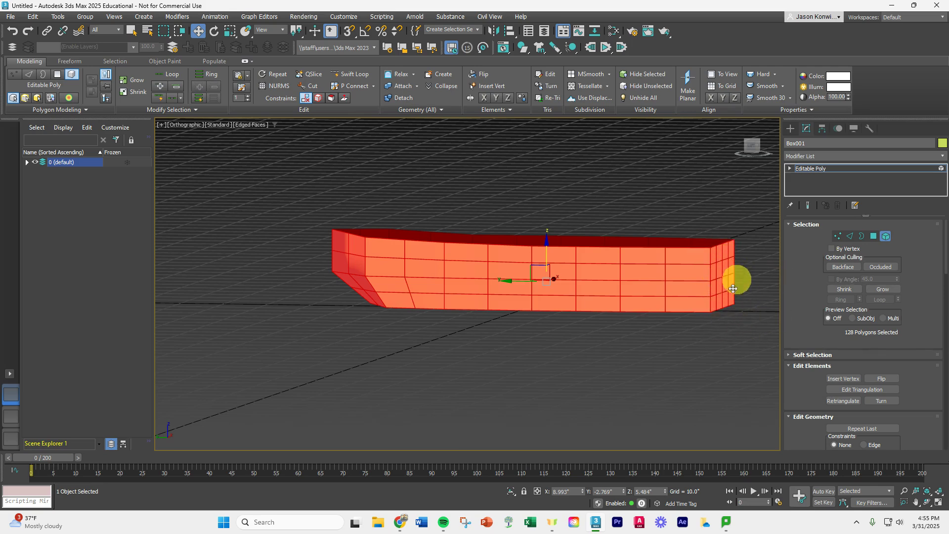
{"action": "middle_click_drag", "start_coordinate": [696, 368], "coordinate": [729, 396], "text": "alt"}
{"action": "middle_click_drag", "start_coordinate": [622, 375], "coordinate": [597, 372]}
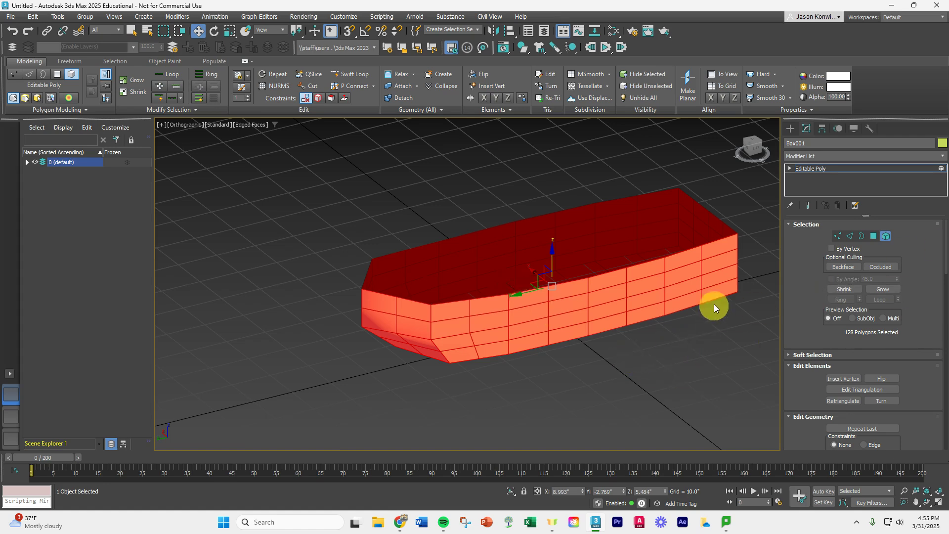
{"action": "left_click", "coordinate": [823, 156]}
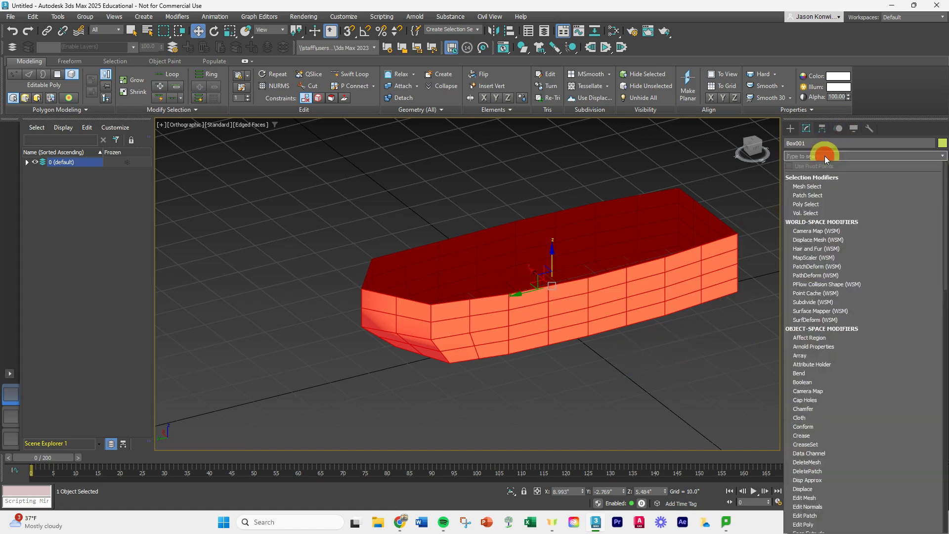
{"action": "scroll", "coordinate": [833, 343], "scroll_direction": "down", "scroll_amount": 15}
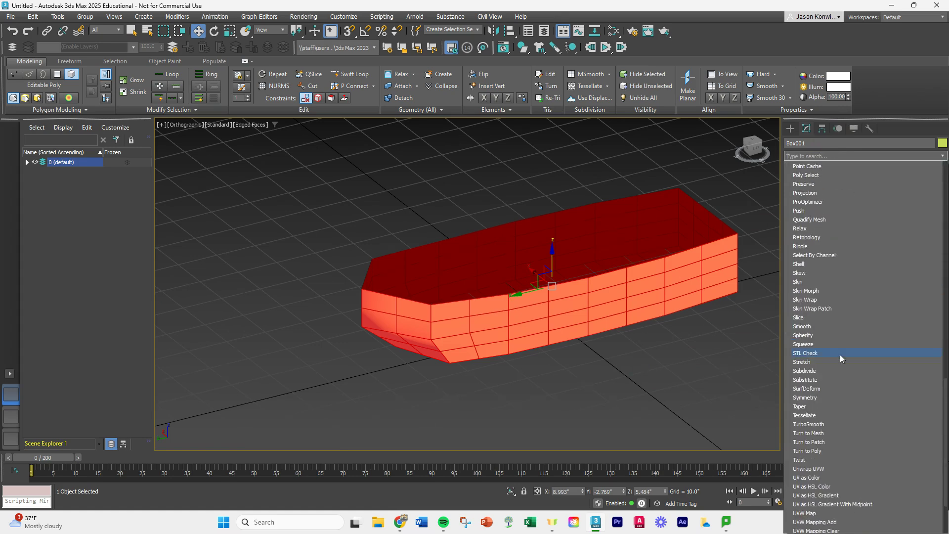
{"action": "left_click", "coordinate": [814, 268]}
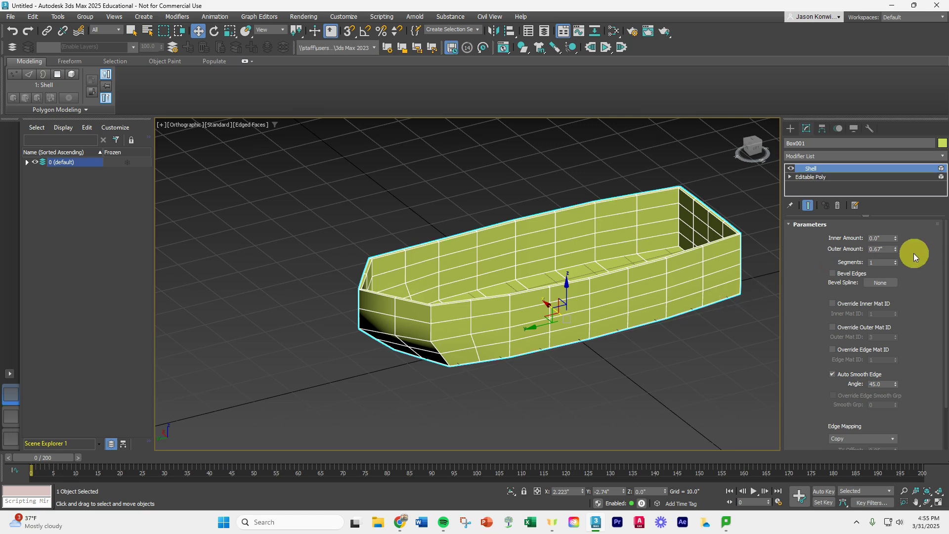
{"action": "left_click_drag", "start_coordinate": [894, 249], "coordinate": [913, 204]}
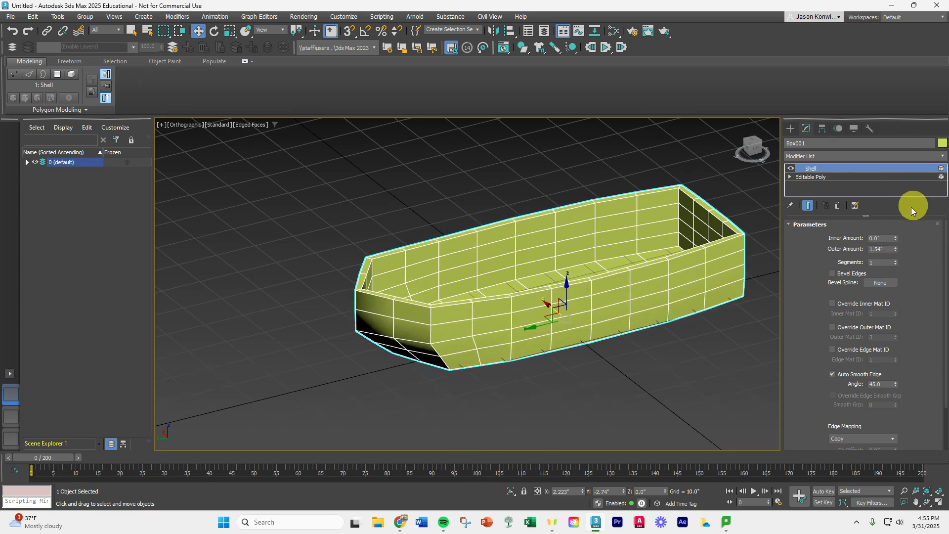
{"action": "mouse_move", "coordinate": [674, 366]}
{"action": "middle_mouse_down", "text": "alt"}
{"action": "mouse_move", "coordinate": [668, 314]}
{"action": "mouse_move", "coordinate": [632, 360]}
{"action": "mouse_move", "coordinate": [647, 389]}
{"action": "mouse_move", "coordinate": [689, 368]}
{"action": "middle_mouse_up", "text": "alt"}
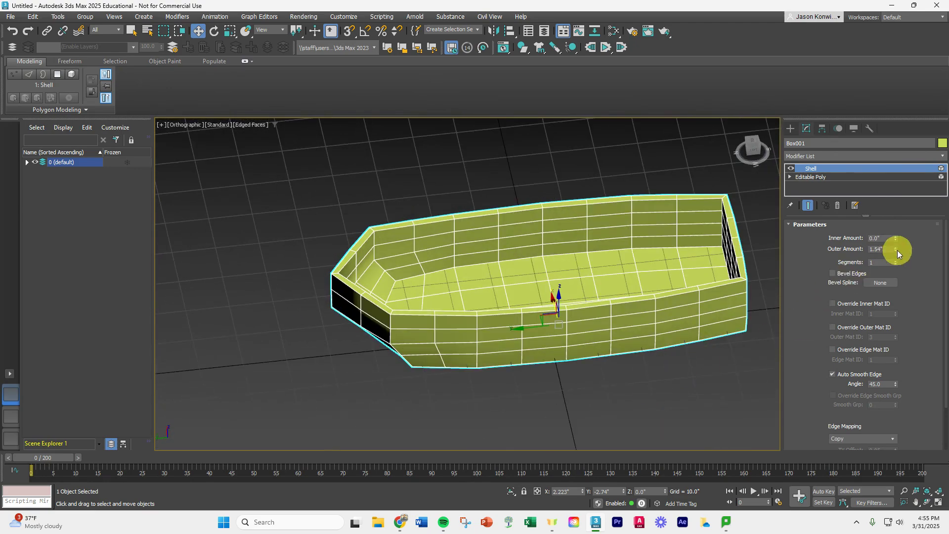
{"action": "left_click_drag", "start_coordinate": [894, 248], "coordinate": [903, 285]}
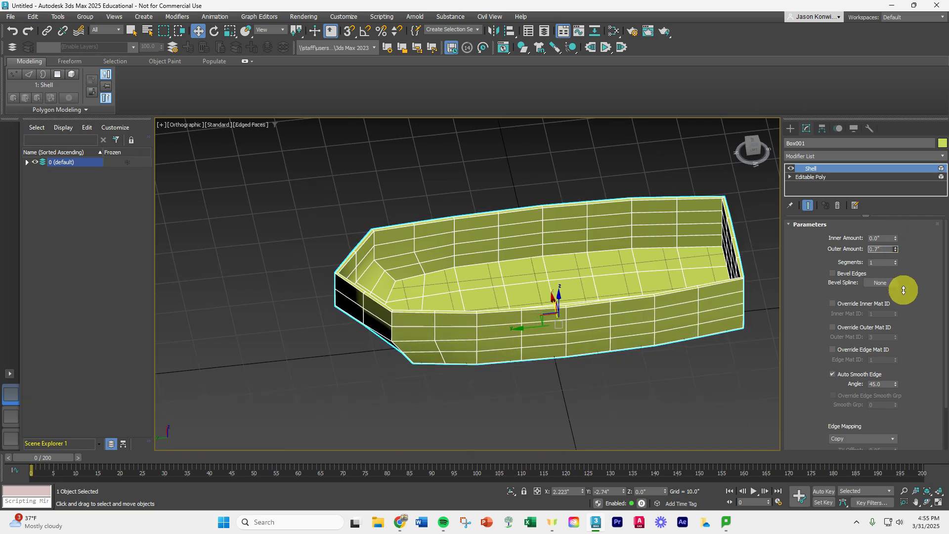
- Collapse the hull's whole stack, including the Shell modifier, holding the scene first
{"action": "left_click", "coordinate": [704, 399]}
{"action": "middle_click_drag", "start_coordinate": [485, 283], "coordinate": [436, 250], "text": "alt"}
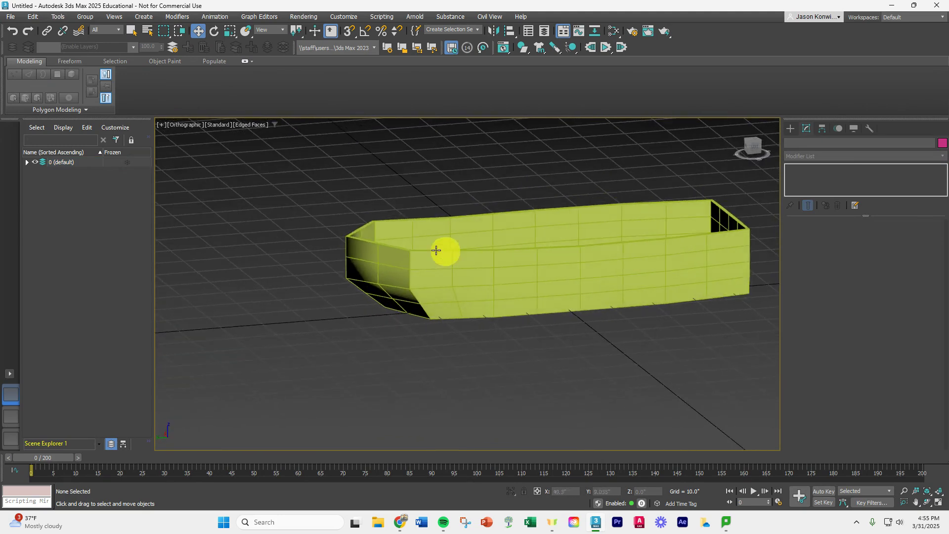
{"action": "left_click", "coordinate": [348, 237]}
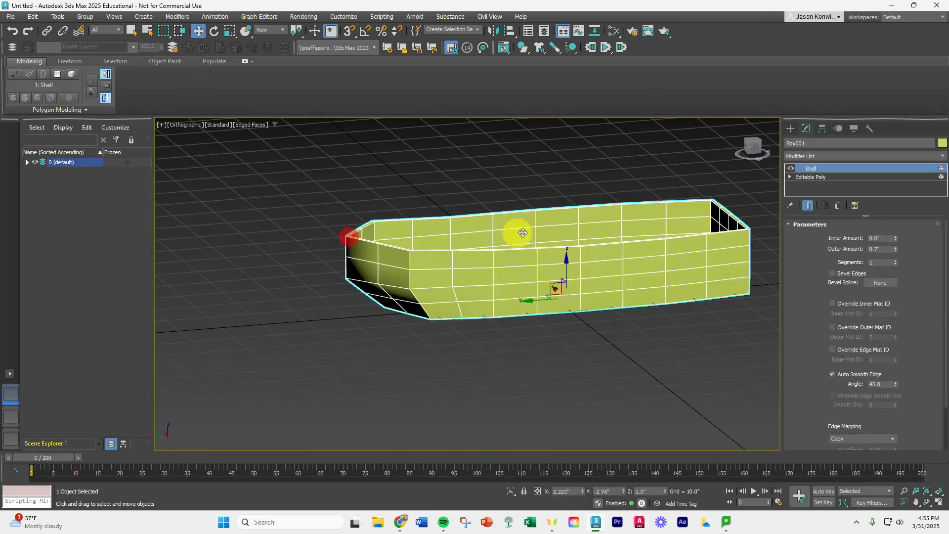
{"action": "right_click", "coordinate": [819, 170]}
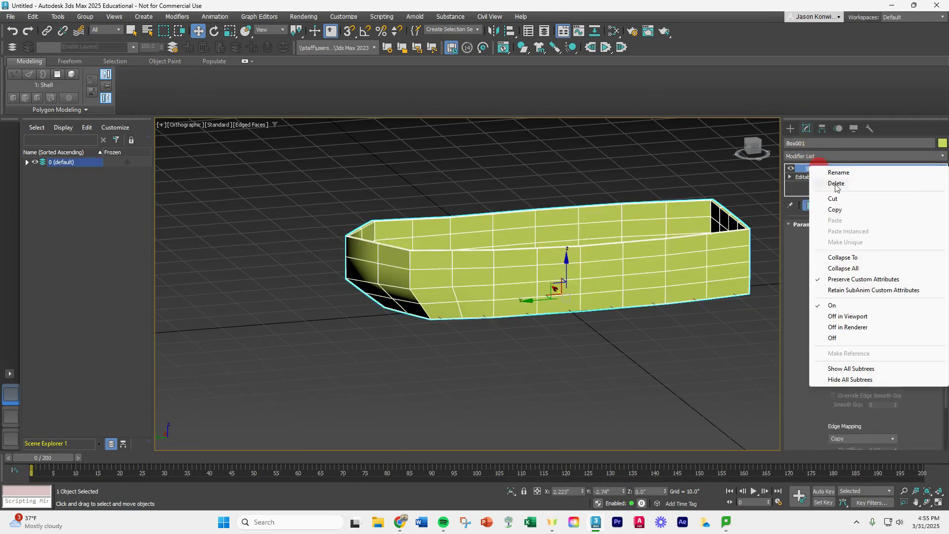
{"action": "left_click", "coordinate": [857, 270]}
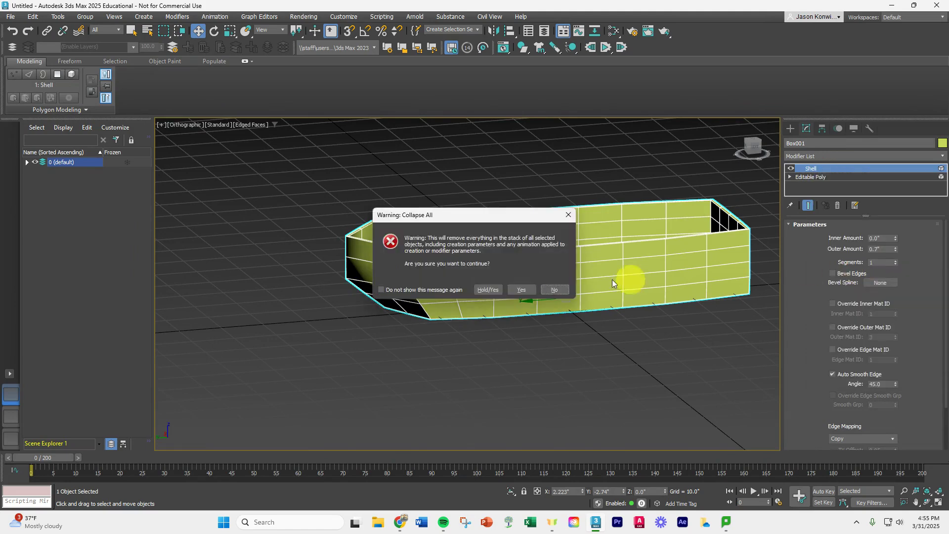
{"action": "left_click", "coordinate": [487, 290]}
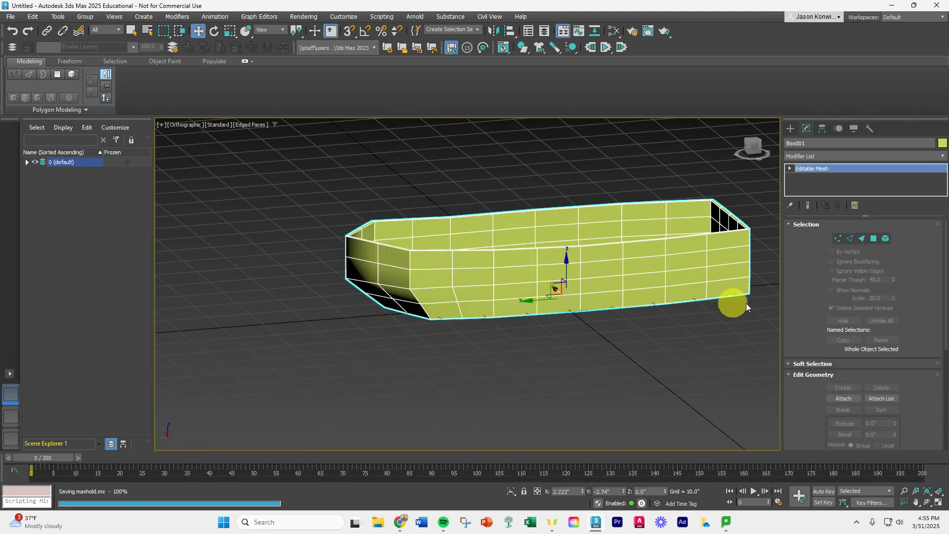
- In vertex mode, pull the bow's top tip vertex and the vertex directly below it forward along Y
{"action": "left_click", "coordinate": [837, 238]}
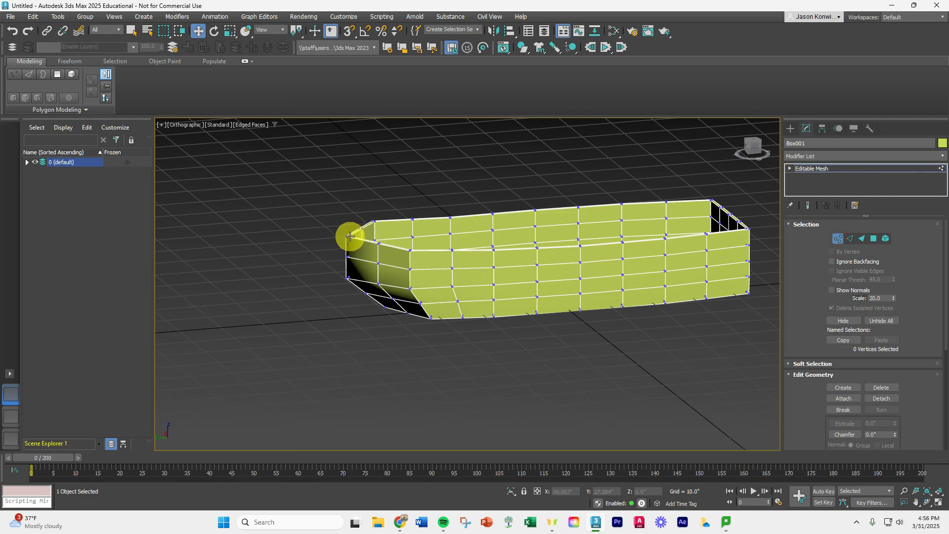
{"action": "left_click", "coordinate": [348, 237]}
{"action": "left_click_drag", "start_coordinate": [347, 237], "coordinate": [320, 239]}
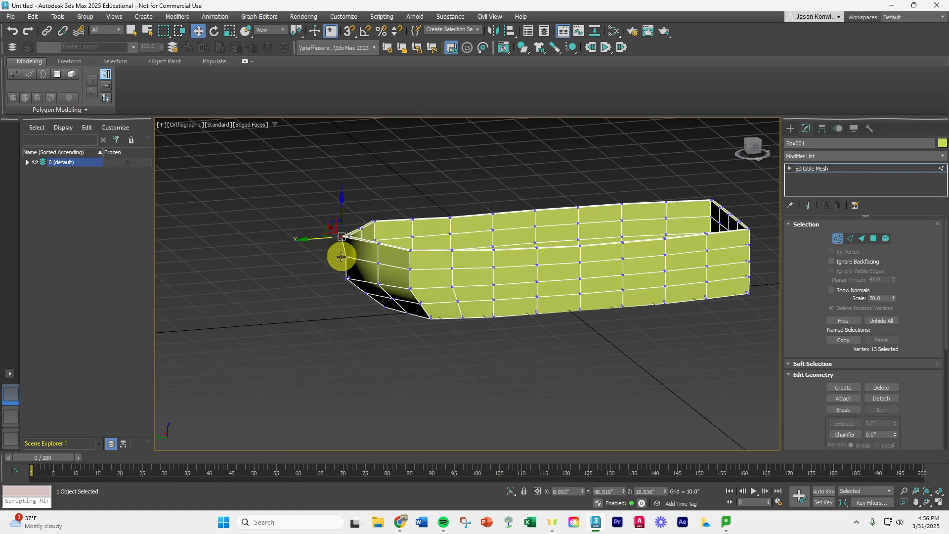
{"action": "left_click", "coordinate": [347, 259]}
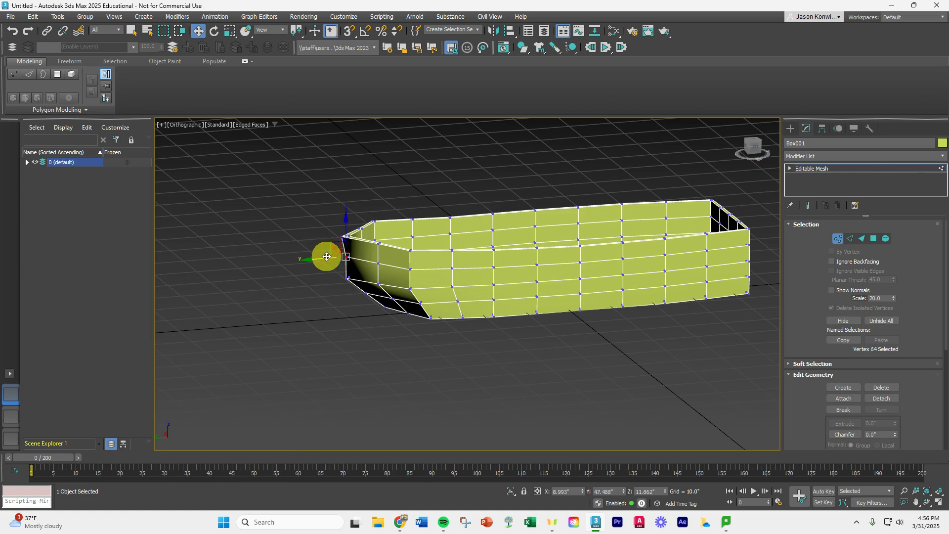
{"action": "left_click_drag", "start_coordinate": [325, 256], "coordinate": [323, 257]}
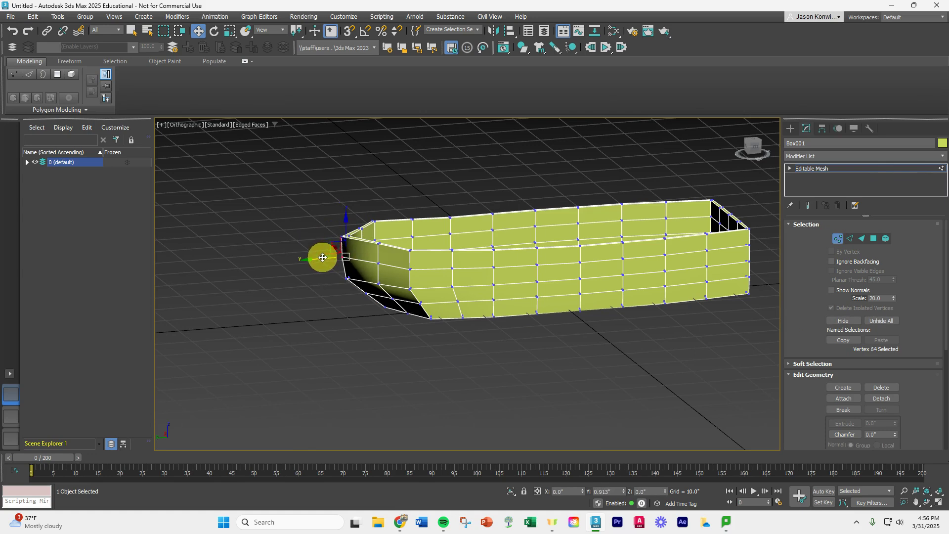
{"action": "left_click", "coordinate": [340, 236]}
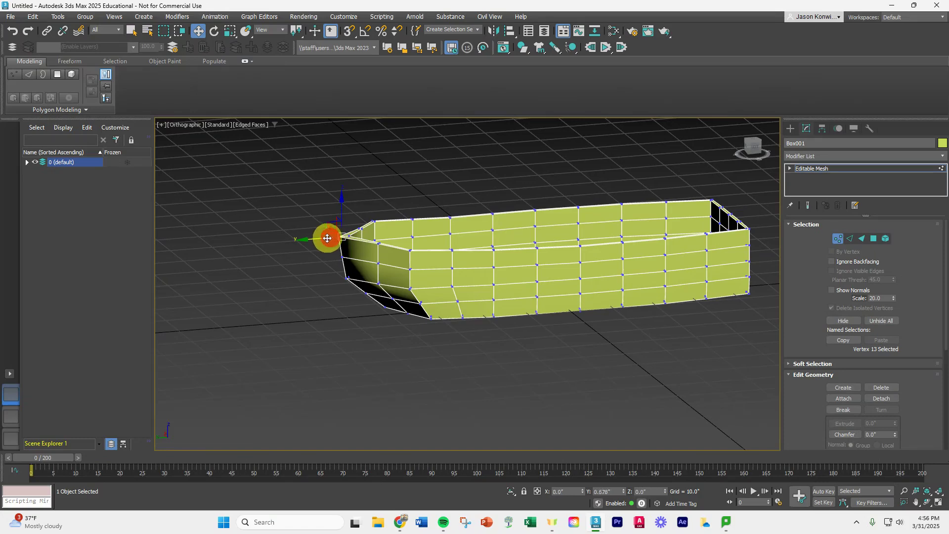
{"action": "left_click_drag", "start_coordinate": [325, 238], "coordinate": [328, 238]}
{"action": "scroll", "coordinate": [340, 231], "scroll_direction": "up", "scroll_amount": 4}
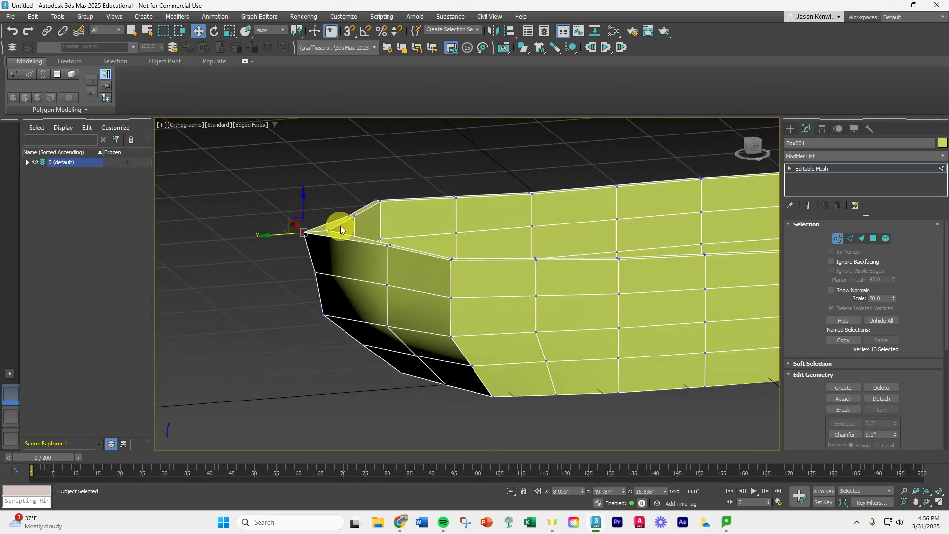
{"action": "left_click_drag", "start_coordinate": [355, 256], "coordinate": [366, 257]}
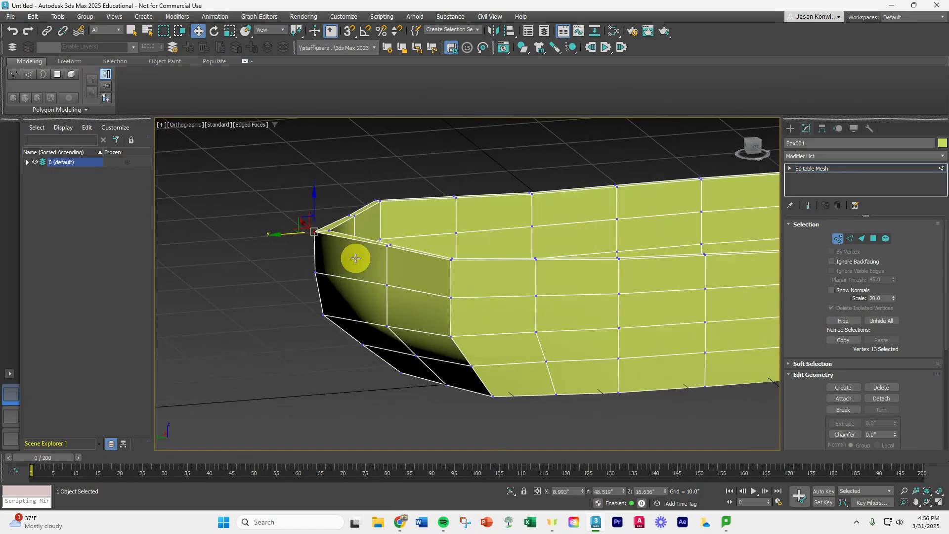
- From the Left view, shift the two upper bow-tip vertices forward and pull the top one further to about Y 49.2"
{"action": "left_click", "coordinate": [184, 125]}
{"action": "left_click", "coordinate": [197, 230]}
{"action": "scroll", "coordinate": [402, 262], "scroll_direction": "up", "scroll_amount": 5}
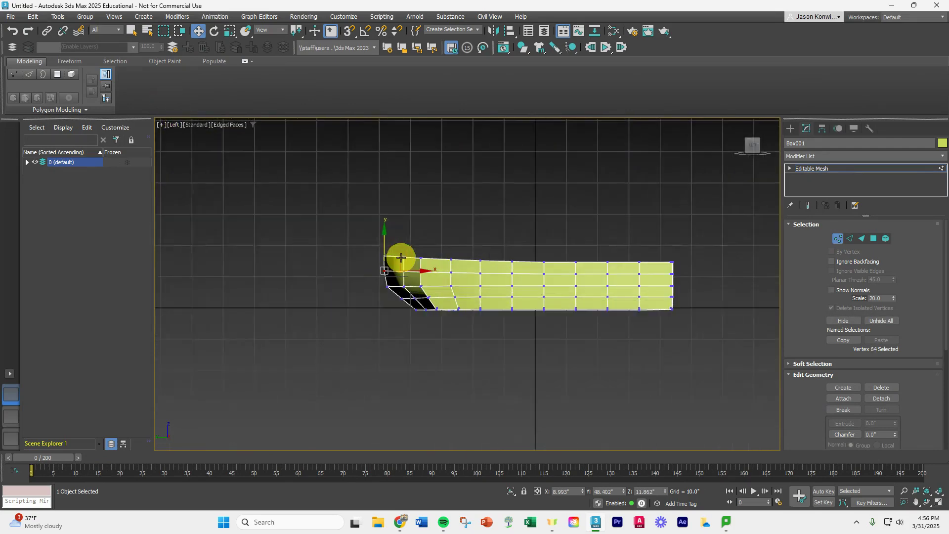
{"action": "scroll", "coordinate": [343, 177], "scroll_direction": "up", "scroll_amount": 4}
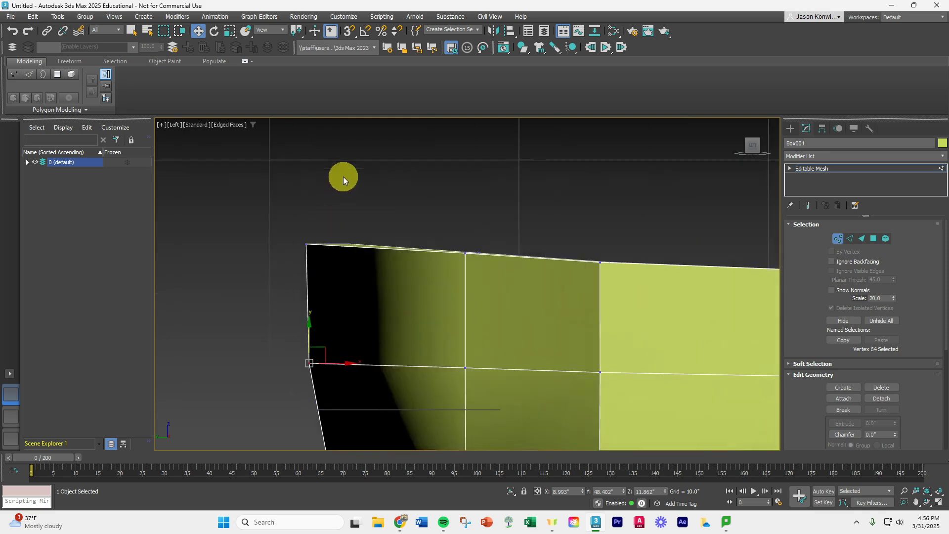
{"action": "left_click_drag", "start_coordinate": [329, 211], "coordinate": [279, 399]}
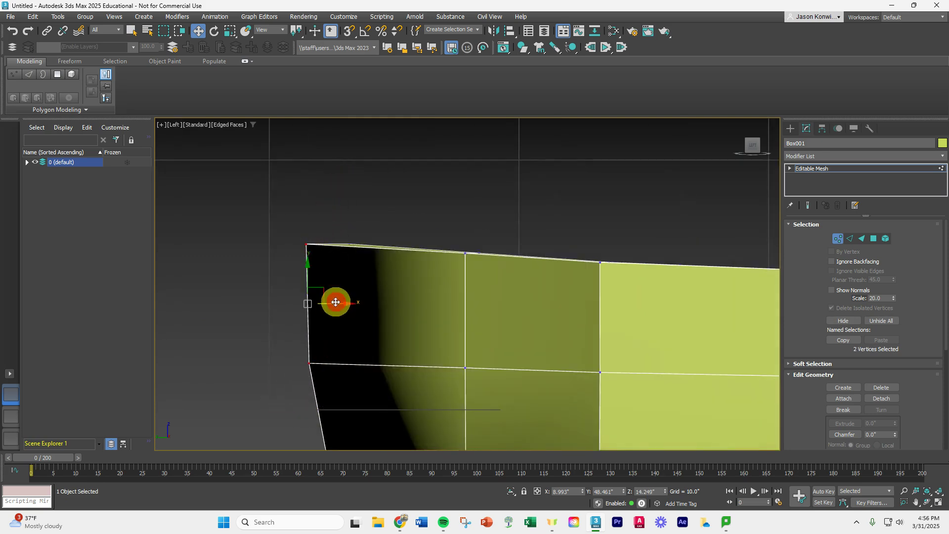
{"action": "left_click_drag", "start_coordinate": [336, 302], "coordinate": [330, 303]}
{"action": "left_click_drag", "start_coordinate": [338, 213], "coordinate": [268, 279]}
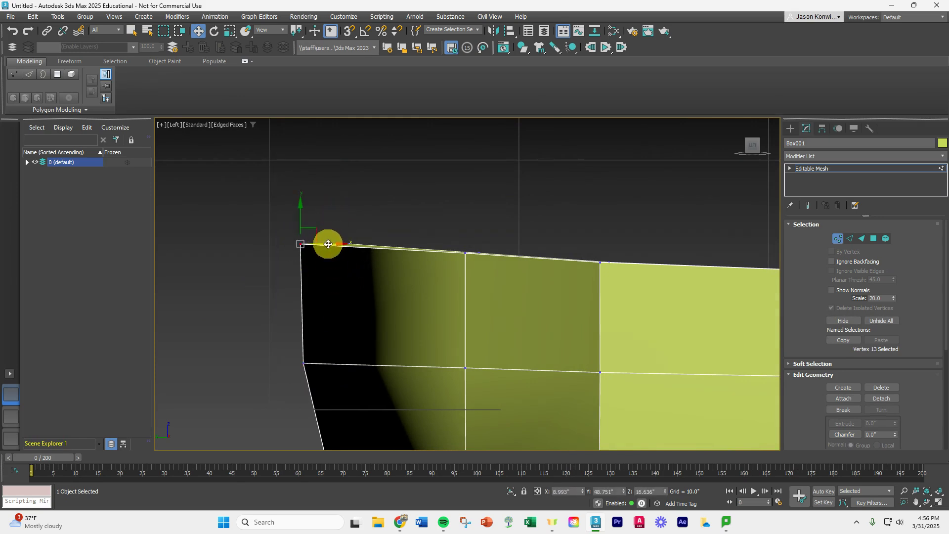
{"action": "left_click_drag", "start_coordinate": [328, 244], "coordinate": [318, 245]}
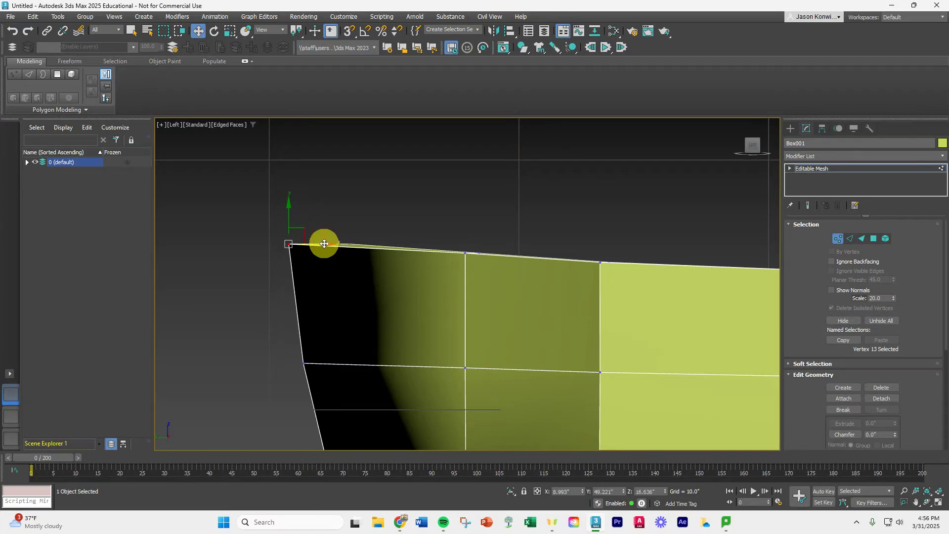
- Move the inner rim vertex at the bow tip forward to about Y 47.7"
{"action": "left_click", "coordinate": [413, 206]}
{"action": "scroll", "coordinate": [414, 206], "scroll_direction": "down", "scroll_amount": 2}
{"action": "middle_click_drag", "start_coordinate": [483, 213], "coordinate": [498, 254], "text": "alt"}
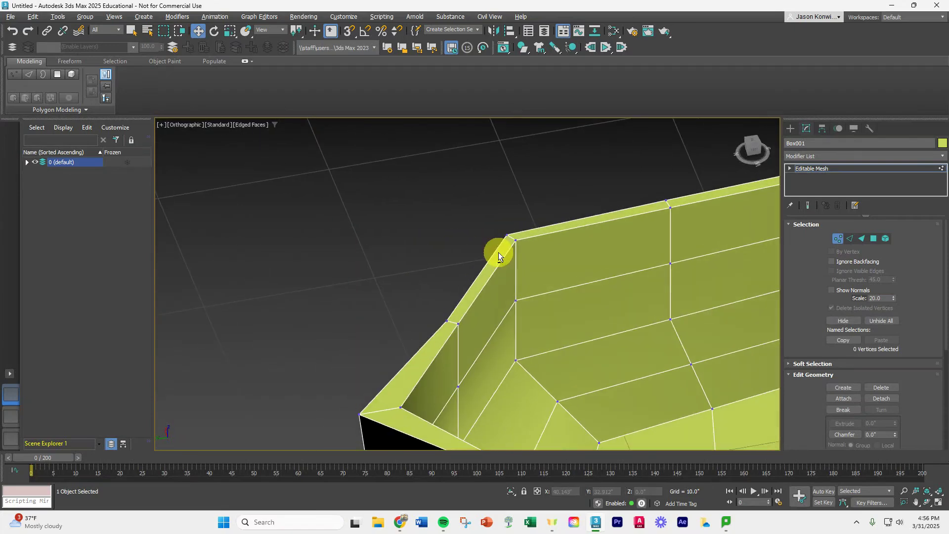
{"action": "mouse_move", "coordinate": [470, 325]}
{"action": "middle_mouse_down", "text": "alt"}
{"action": "mouse_move", "coordinate": [468, 335]}
{"action": "mouse_move", "coordinate": [487, 283]}
{"action": "mouse_move", "coordinate": [503, 316]}
{"action": "mouse_move", "coordinate": [565, 265]}
{"action": "mouse_move", "coordinate": [517, 79]}
{"action": "mouse_move", "coordinate": [538, 110]}
{"action": "mouse_move", "coordinate": [499, 138]}
{"action": "mouse_move", "coordinate": [548, 174]}
{"action": "middle_mouse_up", "text": "alt"}
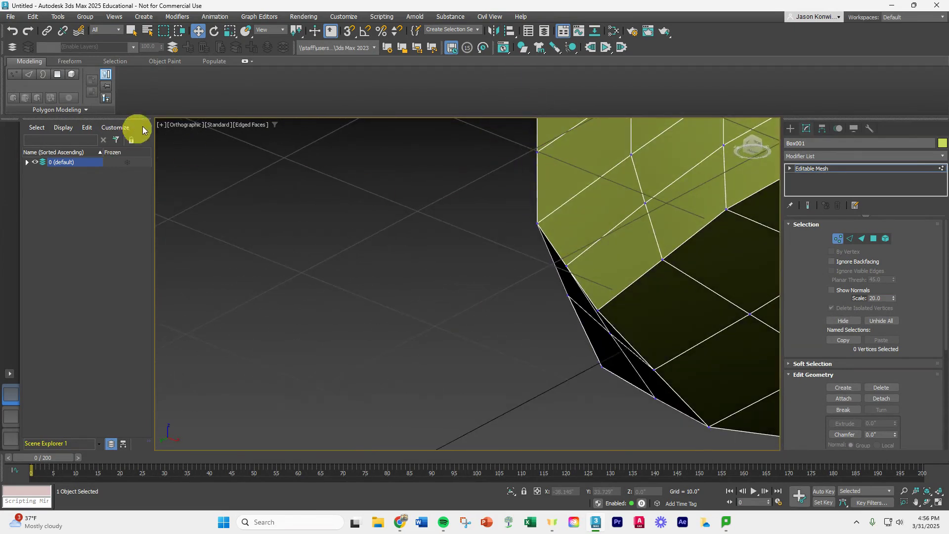
{"action": "left_click", "coordinate": [177, 123]}
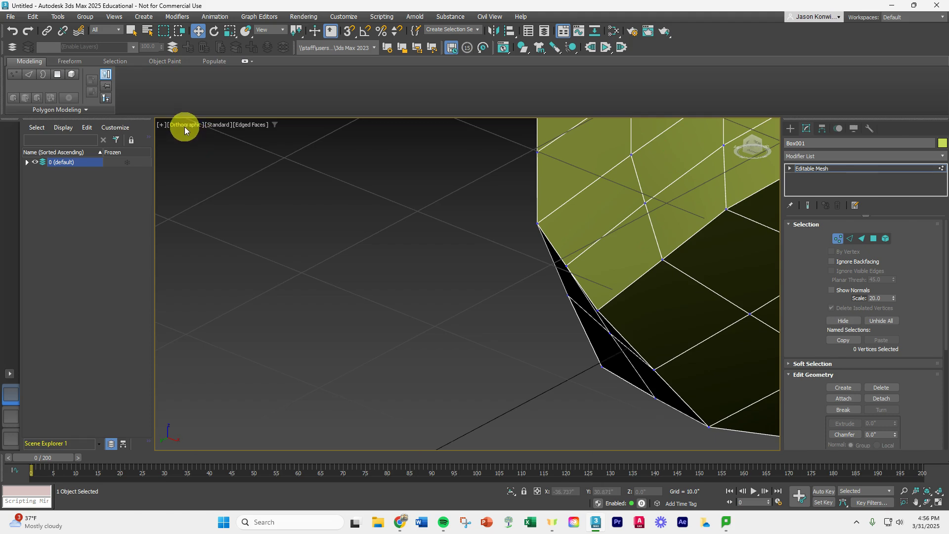
{"action": "left_click", "coordinate": [185, 125]}
{"action": "left_click", "coordinate": [197, 227]}
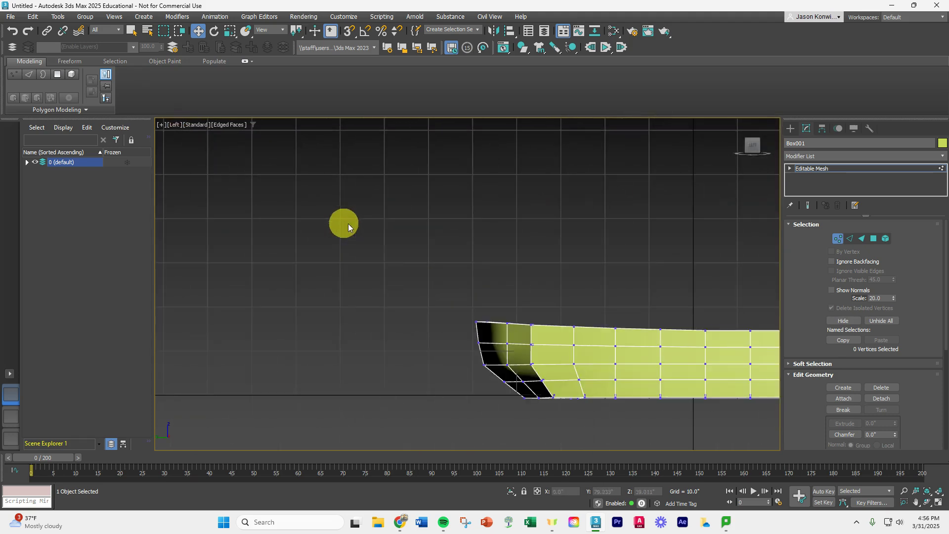
{"action": "scroll", "coordinate": [507, 310], "scroll_direction": "up", "scroll_amount": 4}
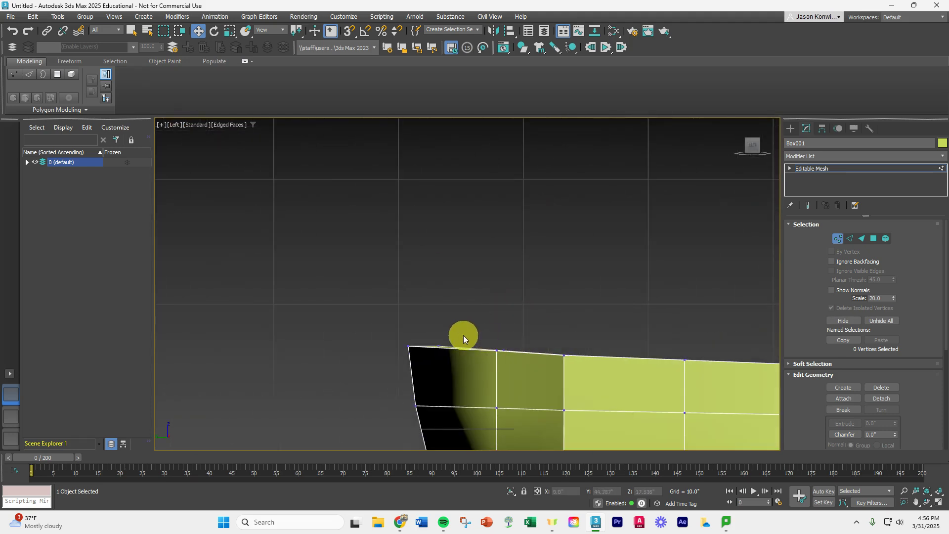
{"action": "middle_click_drag", "start_coordinate": [468, 331], "coordinate": [465, 338], "text": "alt"}
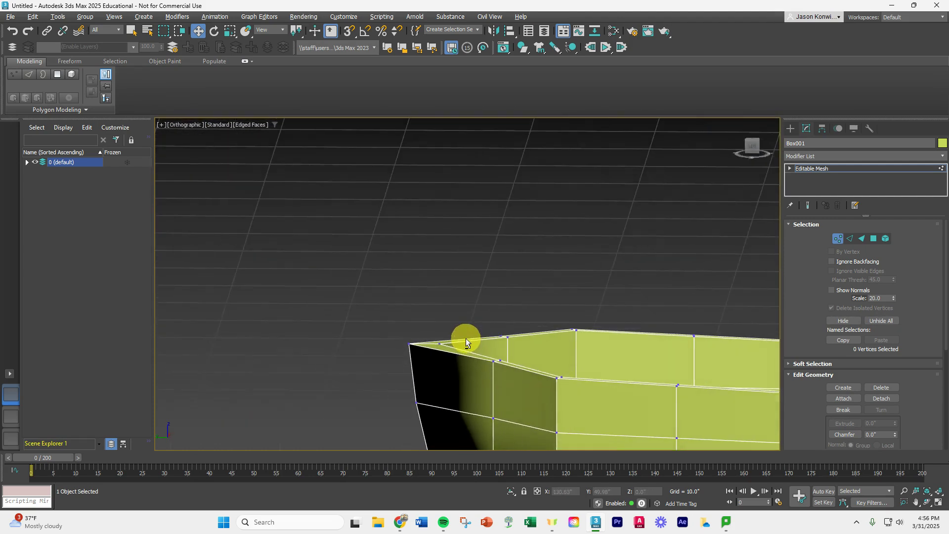
{"action": "left_click", "coordinate": [438, 343]}
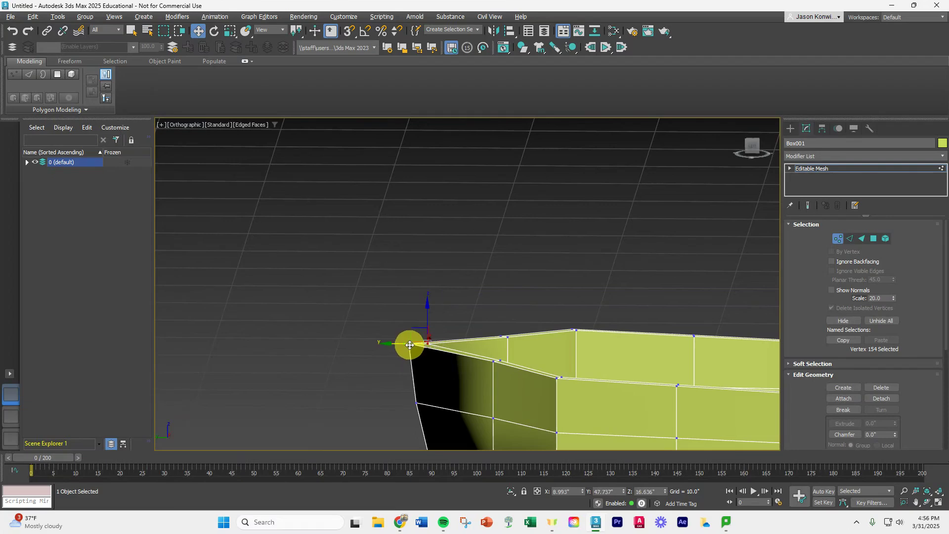
- Shift the four rim vertices just behind the bow tip forward to about Y 42.2"
{"action": "middle_click_drag", "start_coordinate": [553, 306], "coordinate": [544, 292], "text": "alt"}
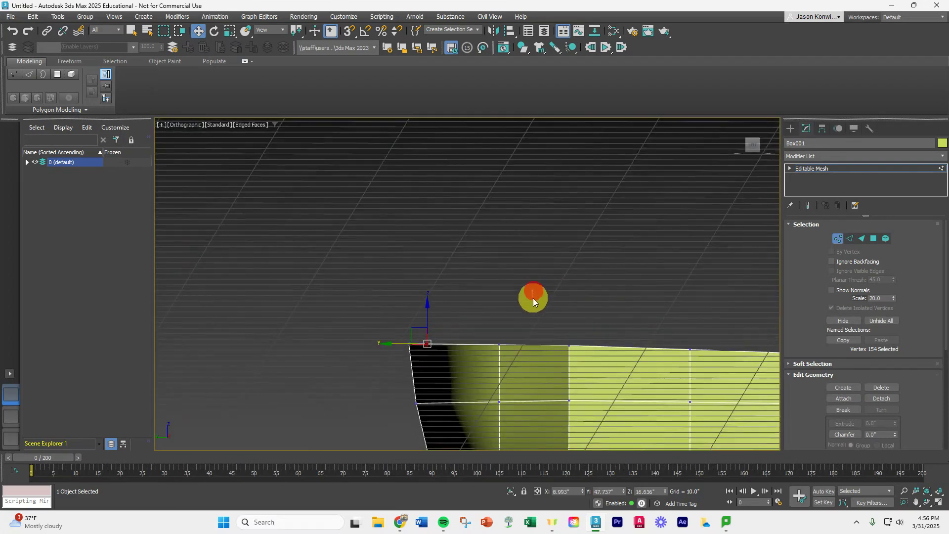
{"action": "left_click_drag", "start_coordinate": [477, 349], "coordinate": [474, 350]}
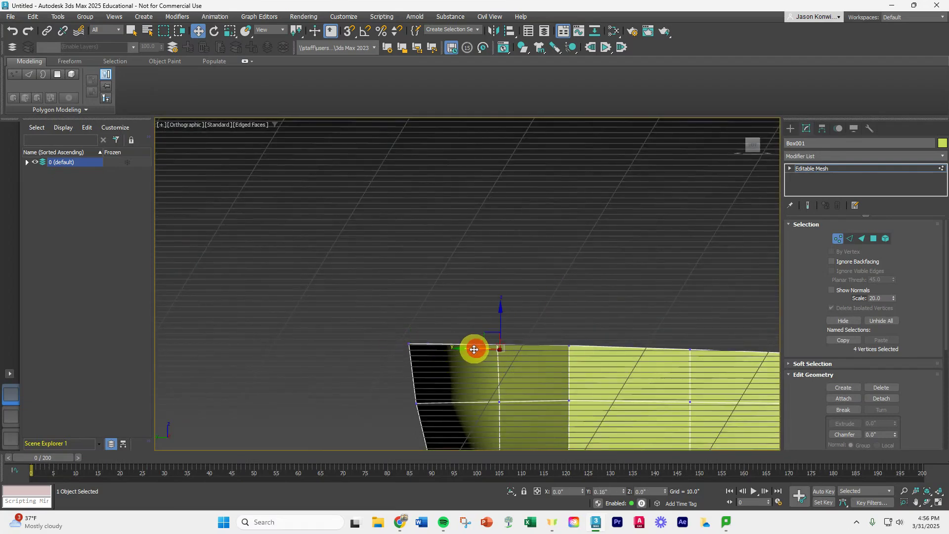
{"action": "middle_click_drag", "start_coordinate": [472, 350], "coordinate": [544, 292], "text": "alt"}
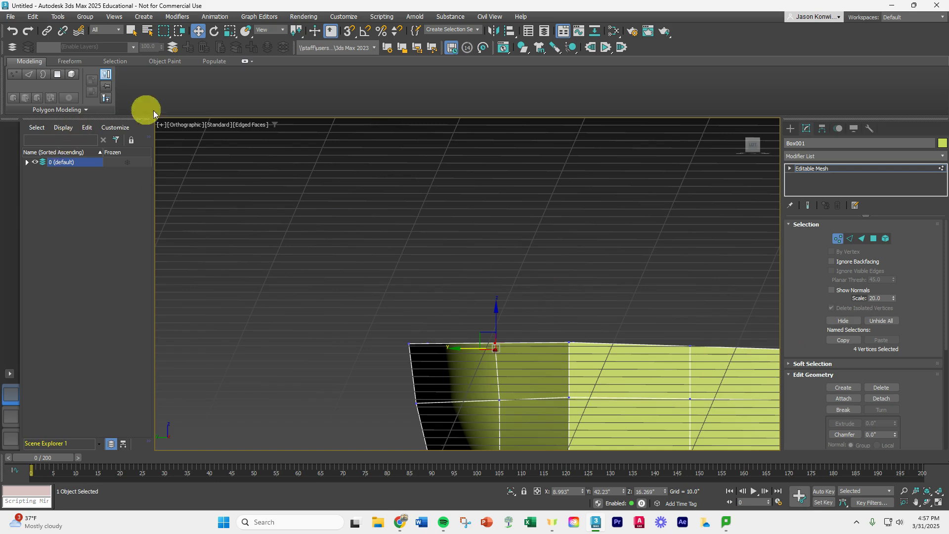
- From the Left view, nudge the vertices just below the shifted rim vertices forward, then clear the selection
{"action": "left_click", "coordinate": [180, 123]}
{"action": "left_click", "coordinate": [209, 225]}
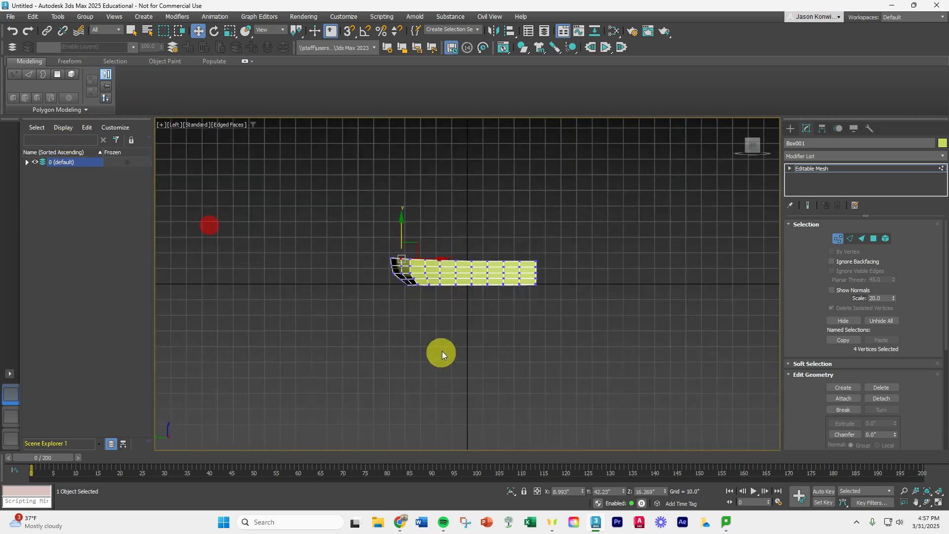
{"action": "scroll", "coordinate": [402, 299], "scroll_direction": "up", "scroll_amount": 3}
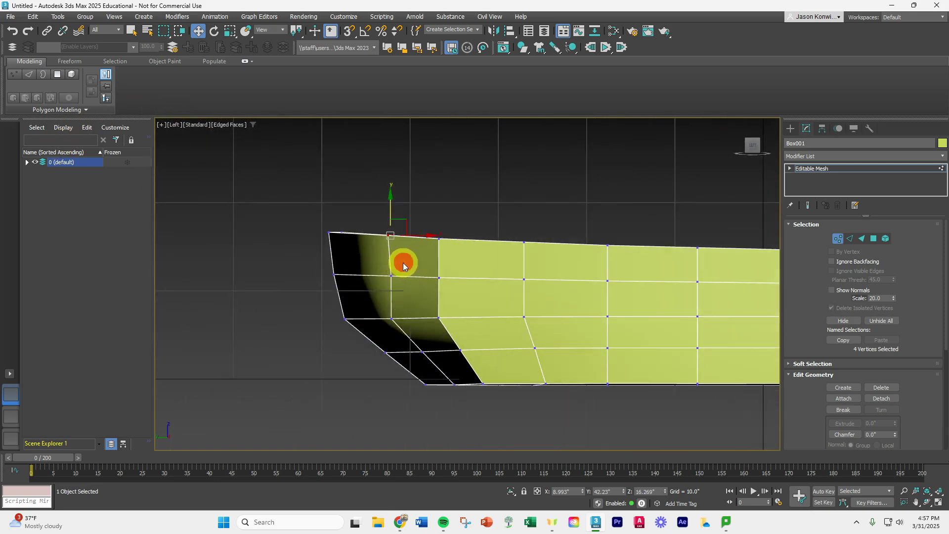
{"action": "left_click_drag", "start_coordinate": [375, 289], "coordinate": [375, 288]}
{"action": "left_click", "coordinate": [452, 187]}
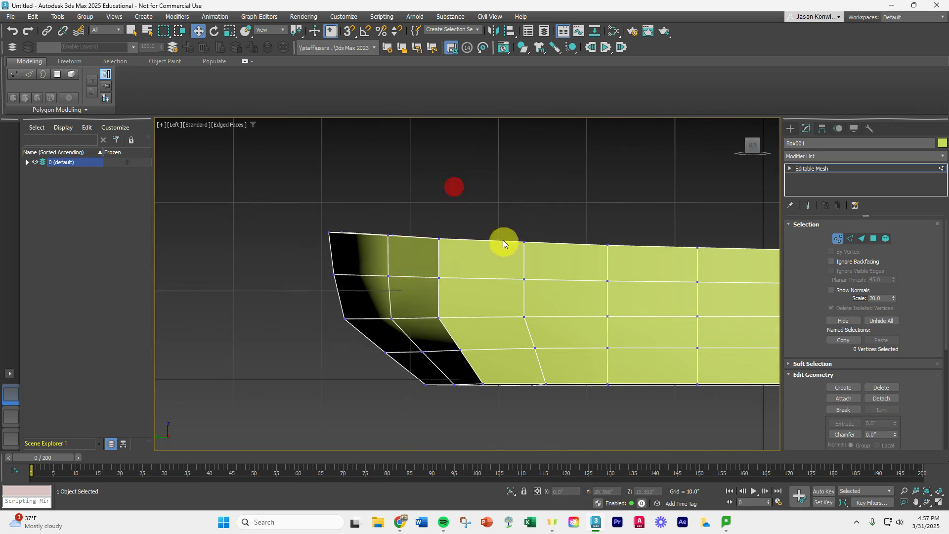
- Select one polygon on the inside of the hull's side wall and convert the mesh to Editable Poly
{"action": "middle_click_drag", "start_coordinate": [502, 244], "coordinate": [470, 280], "text": "alt"}
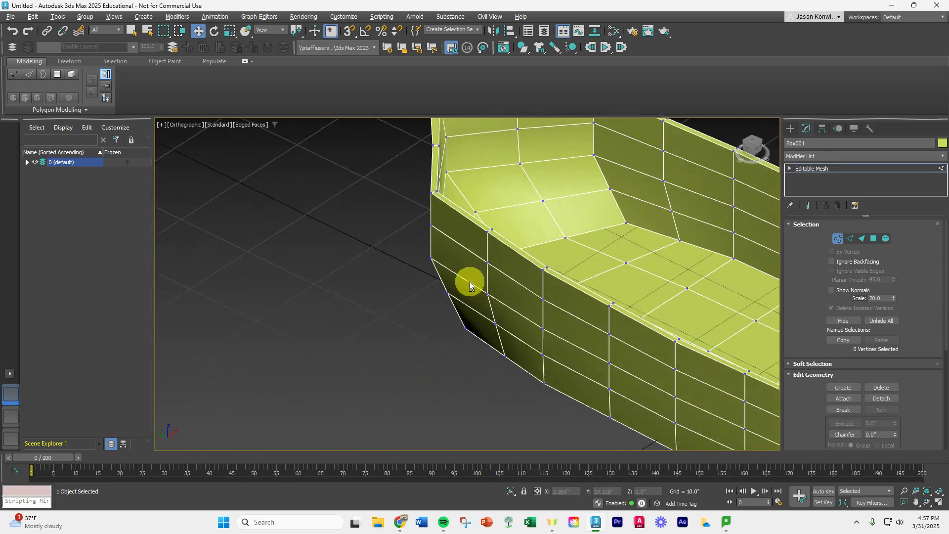
{"action": "middle_click_drag", "start_coordinate": [580, 260], "coordinate": [527, 284], "text": "alt"}
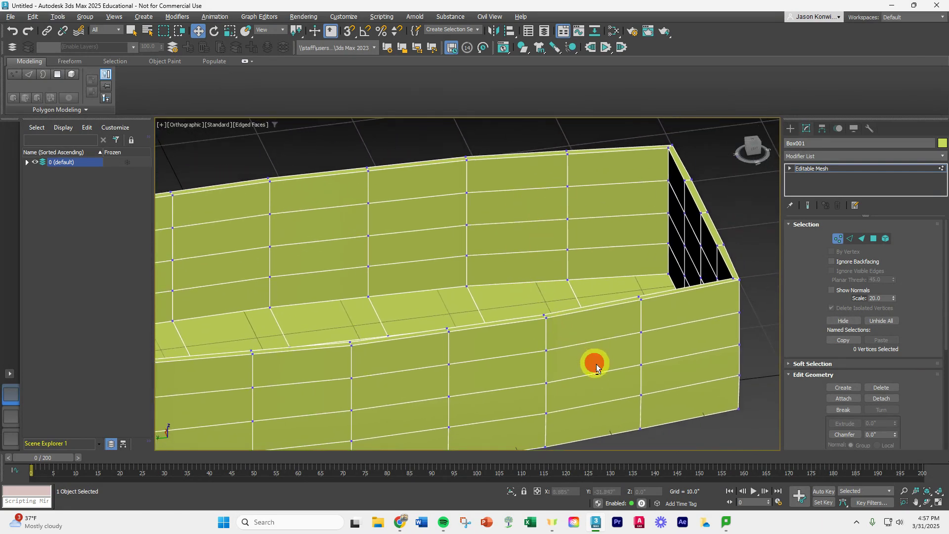
{"action": "middle_click_drag", "start_coordinate": [544, 371], "coordinate": [424, 265]}
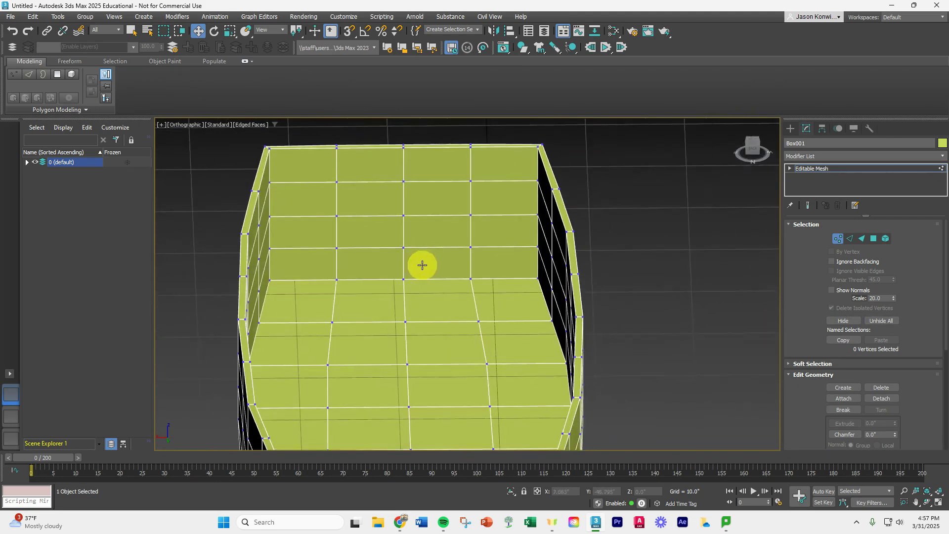
{"action": "left_click", "coordinate": [871, 239]}
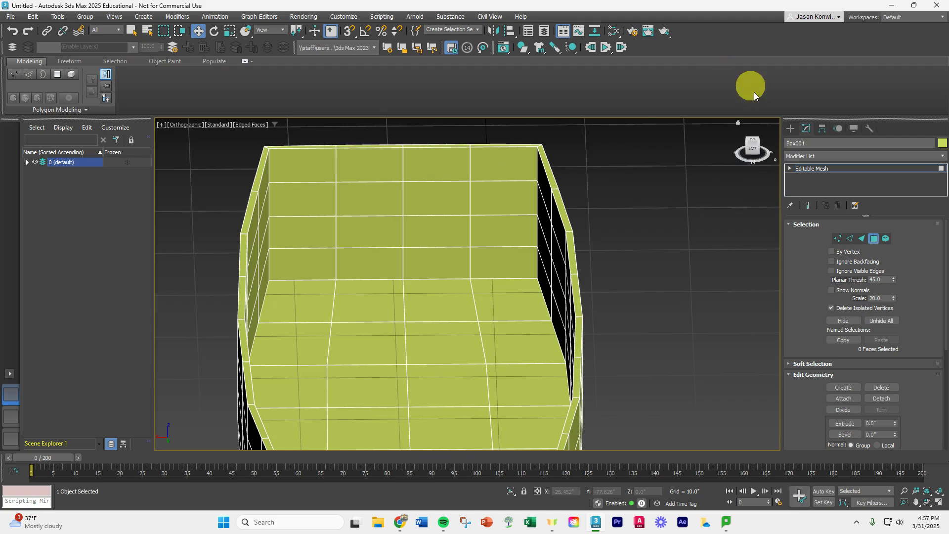
{"action": "left_click", "coordinate": [556, 256]}
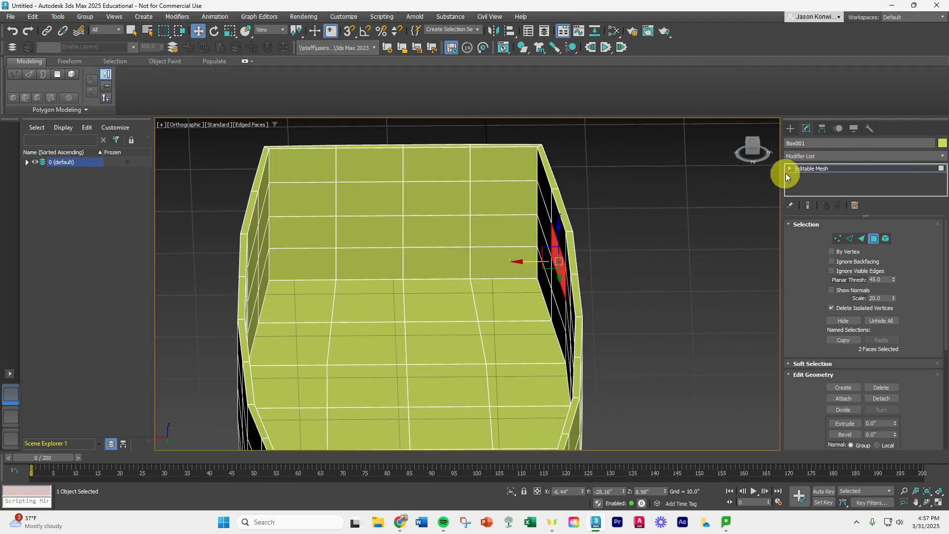
{"action": "right_click", "coordinate": [428, 245]}
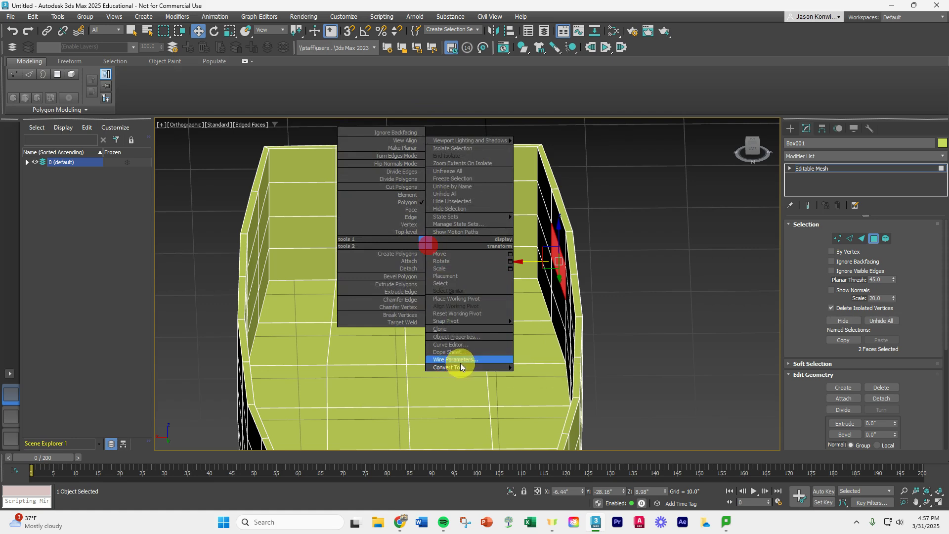
{"action": "mouse_move", "coordinate": [464, 367]}
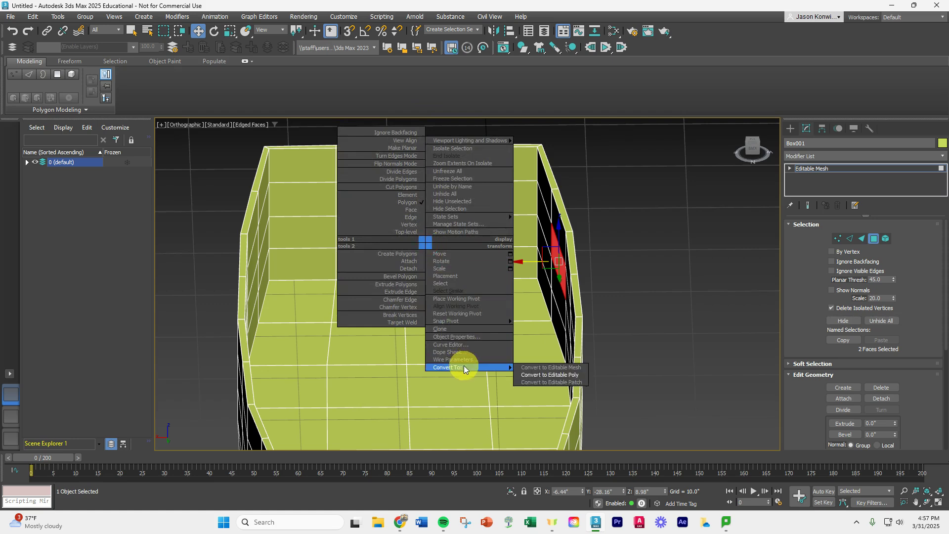
{"action": "left_click", "coordinate": [538, 375]}
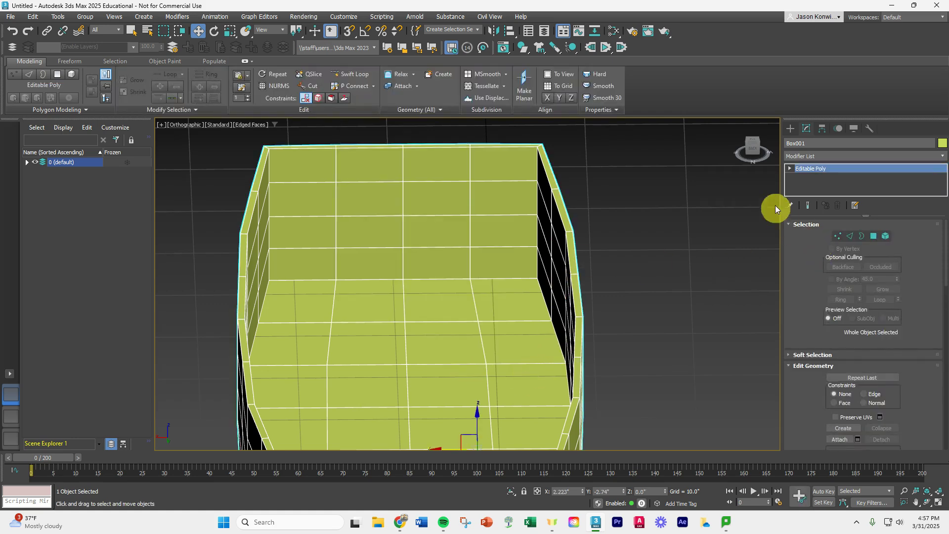
- Return to polygon-level editing on the hull with the inner side-wall polygon near the stern selected
{"action": "left_click", "coordinate": [874, 236]}
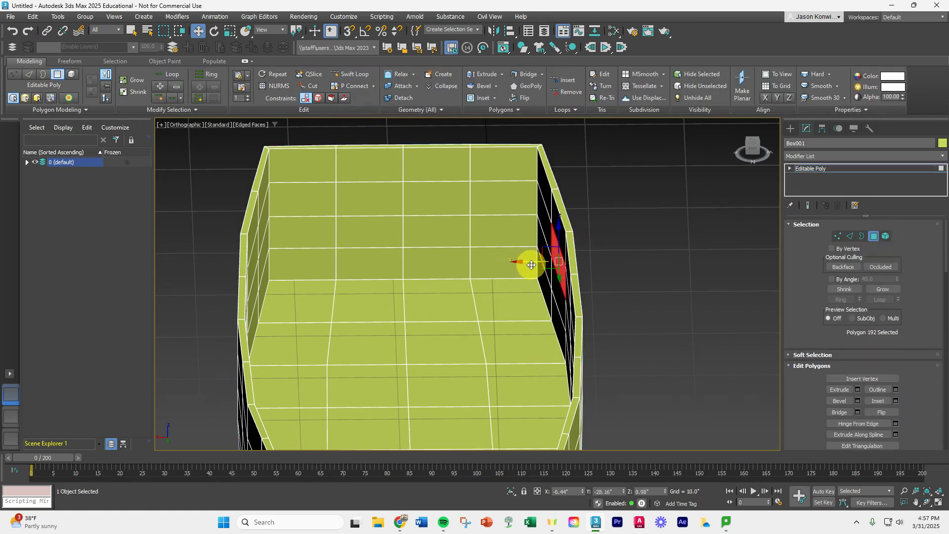
{"action": "left_click", "coordinate": [542, 75]}
{"action": "left_click", "coordinate": [537, 86]}
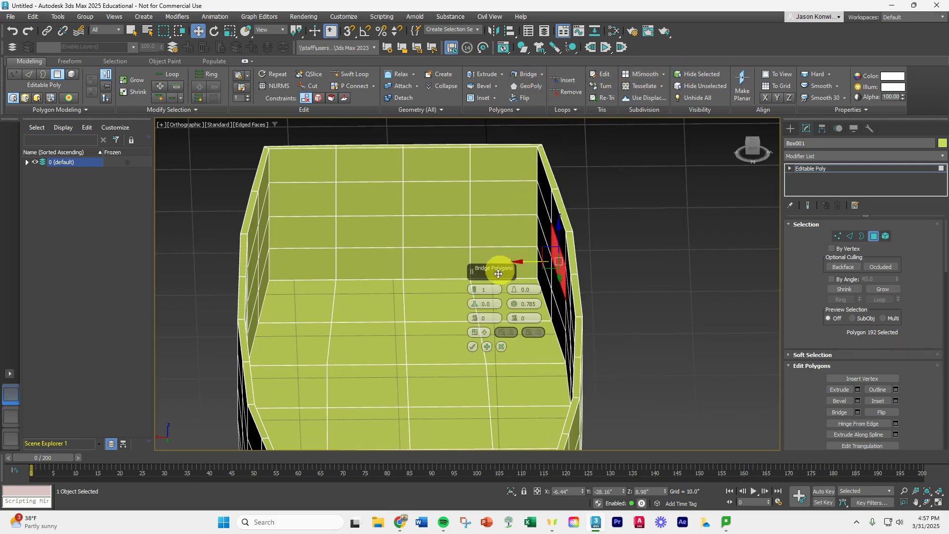
{"action": "left_click", "coordinate": [256, 258]}
{"action": "left_click", "coordinate": [555, 260]}
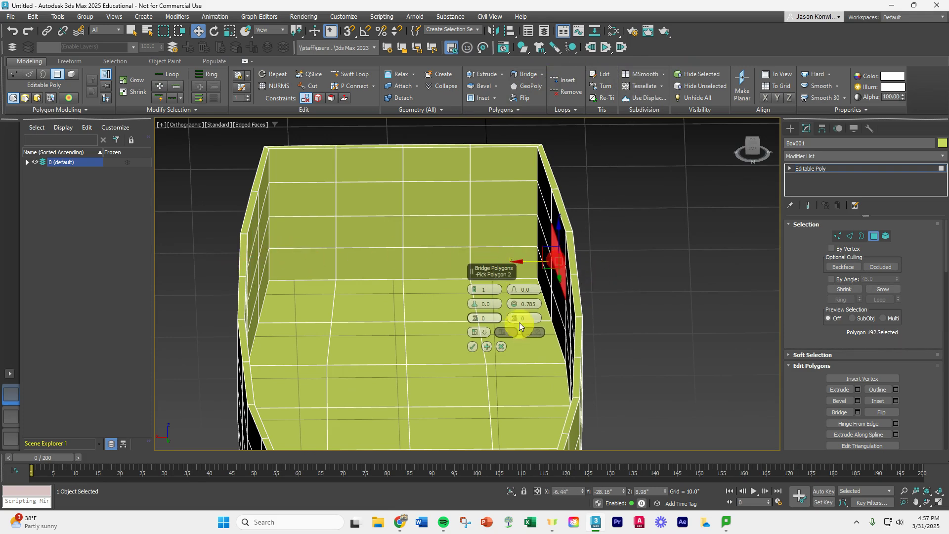
{"action": "left_click", "coordinate": [256, 263]}
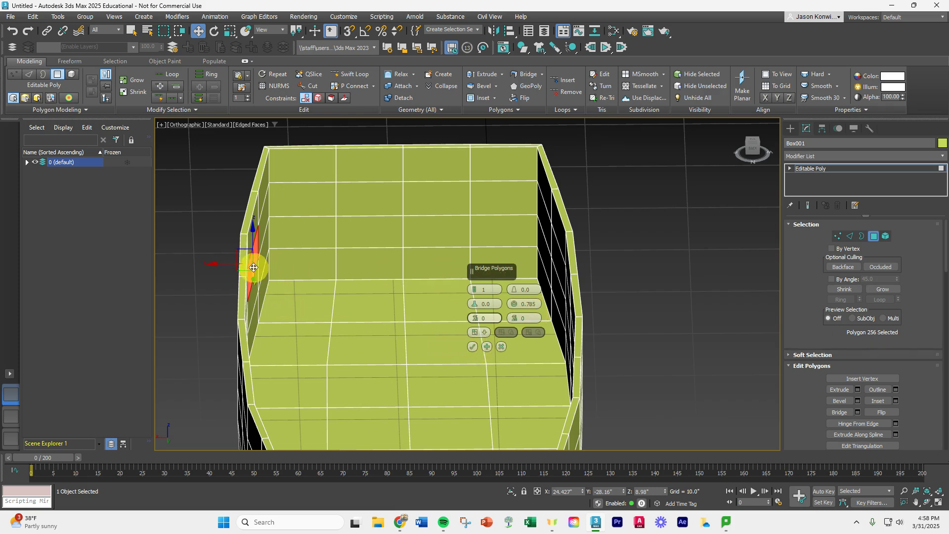
{"action": "left_click", "coordinate": [555, 257]}
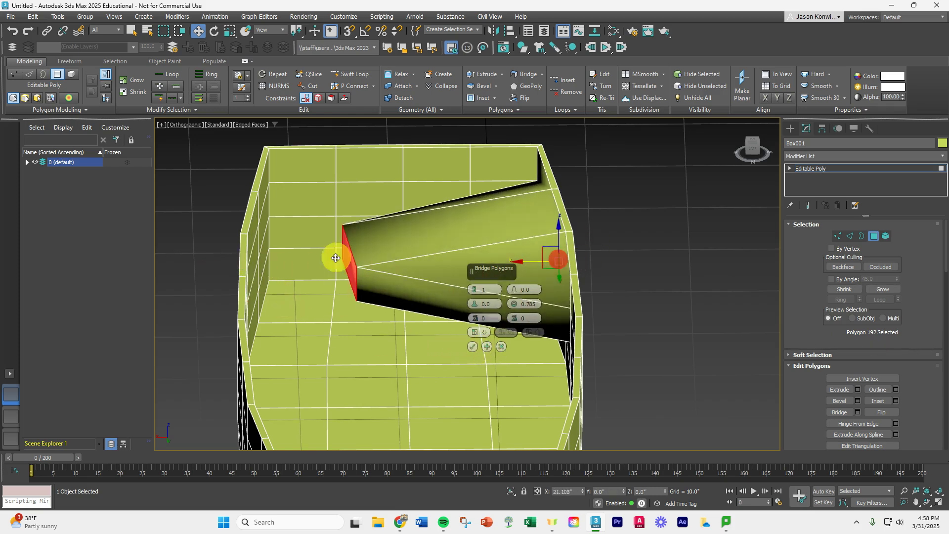
{"action": "left_click", "coordinate": [306, 268]}
{"action": "key", "text": "ctrl+z"}
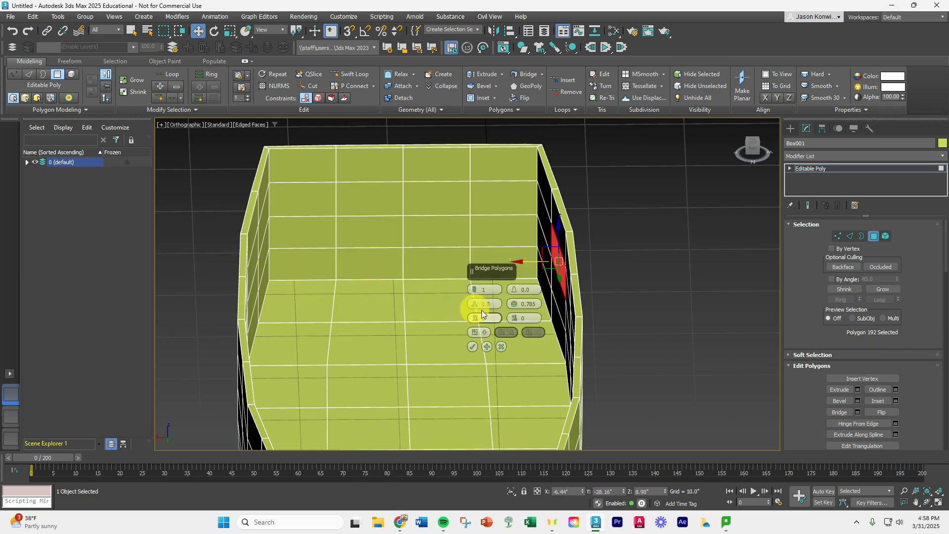
{"action": "left_click", "coordinate": [502, 346]}
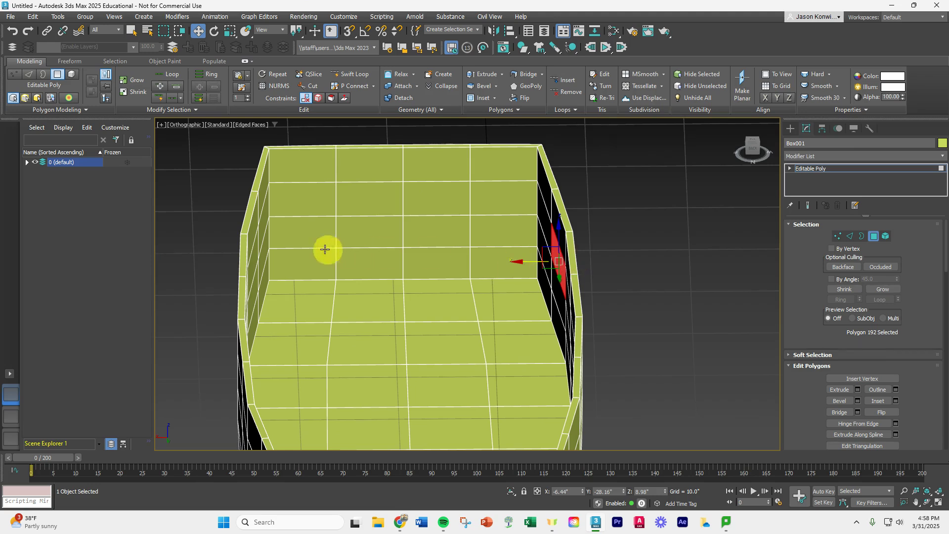
- Bridge the two facing inner side-wall polygons near the stern to form a seat across the hull
{"action": "left_click", "coordinate": [256, 256]}
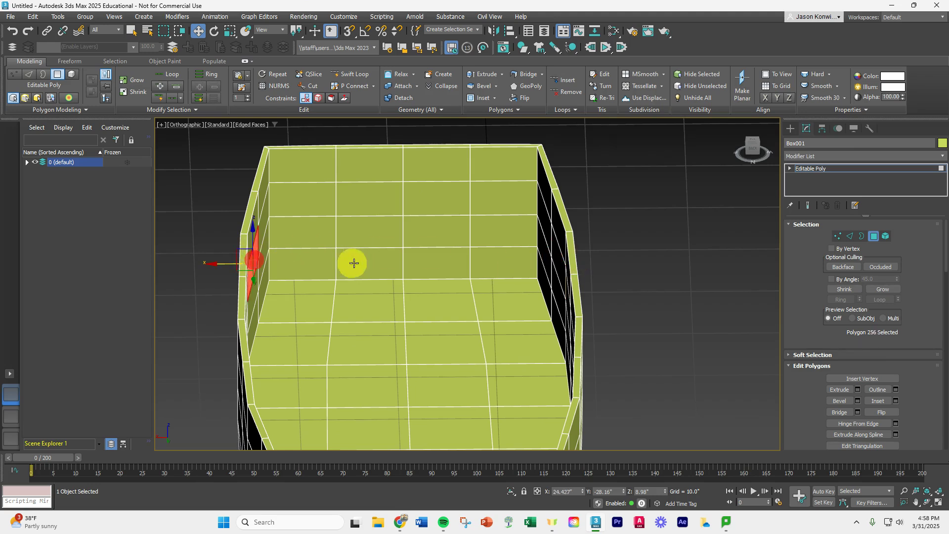
{"action": "left_click", "coordinate": [562, 264]}
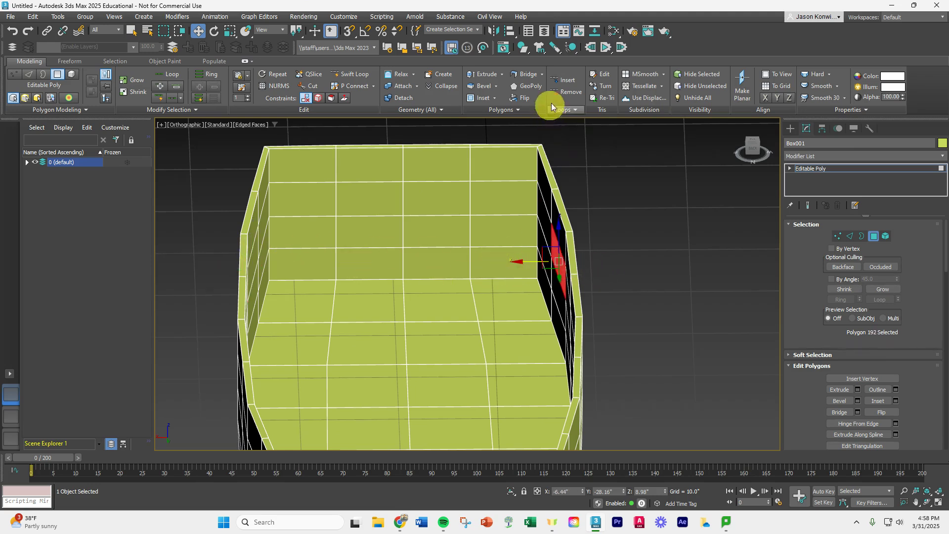
{"action": "left_click", "coordinate": [524, 79]}
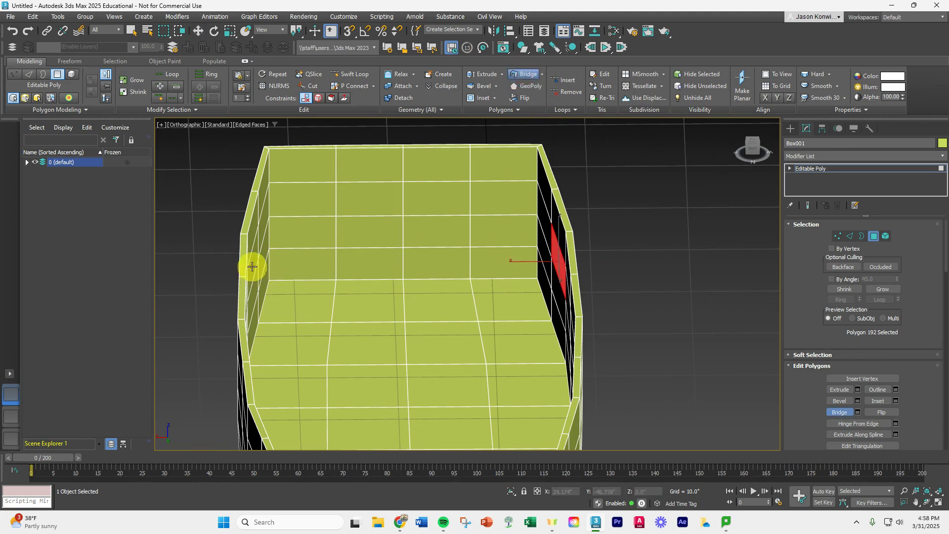
{"action": "left_click", "coordinate": [251, 265]}
{"action": "left_click", "coordinate": [557, 260]}
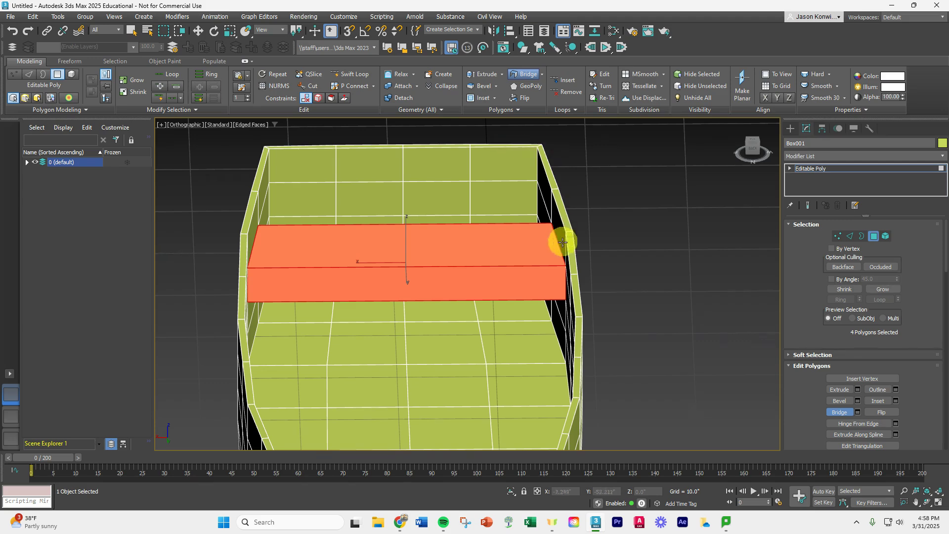
- Bridge a pair of facing inner side-wall polygons amidships to form the middle seat
{"action": "middle_click_drag", "start_coordinate": [663, 316], "coordinate": [588, 253], "text": "alt"}
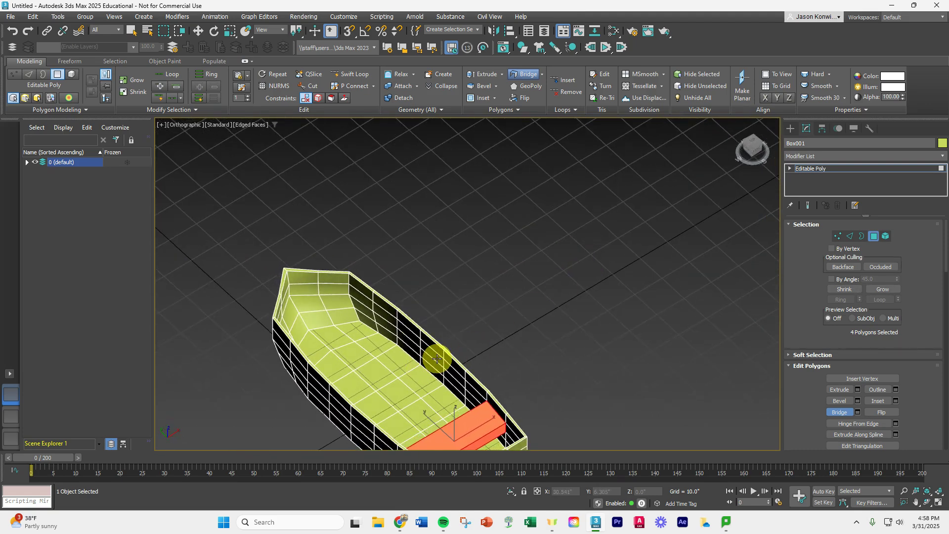
{"action": "left_click", "coordinate": [437, 358]}
{"action": "middle_click_drag", "start_coordinate": [572, 378], "coordinate": [530, 422], "text": "alt"}
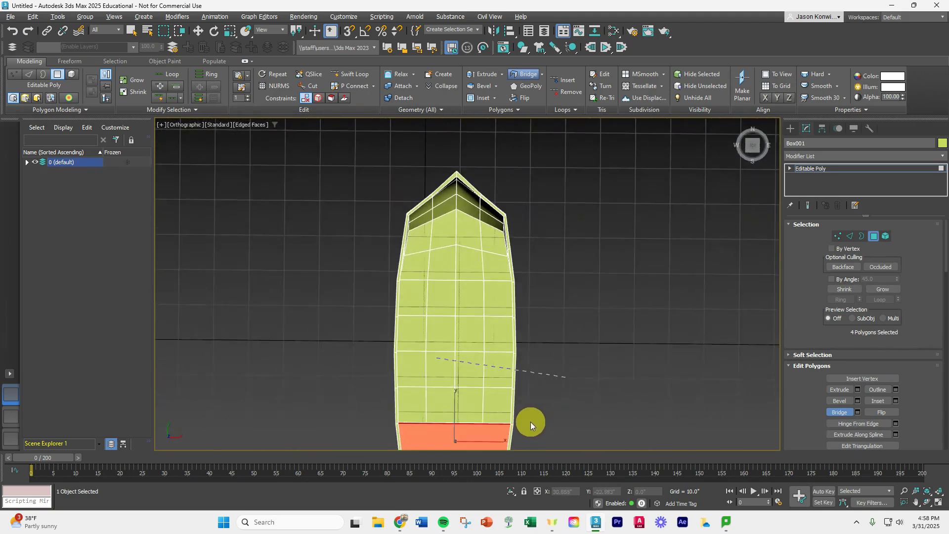
{"action": "middle_click_drag", "start_coordinate": [430, 345], "coordinate": [452, 353], "text": "alt"}
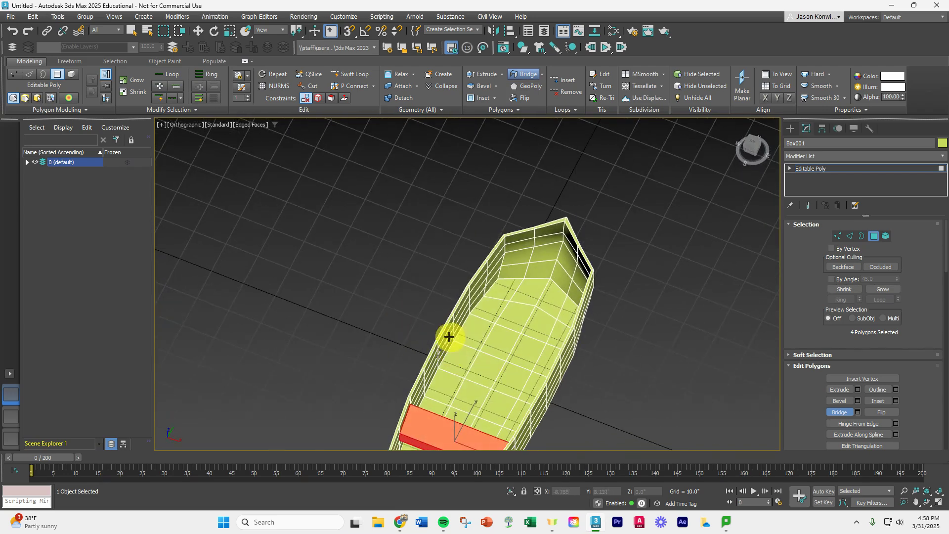
{"action": "scroll", "coordinate": [449, 336], "scroll_direction": "up", "scroll_amount": 3}
{"action": "scroll", "coordinate": [440, 323], "scroll_direction": "down", "scroll_amount": 3}
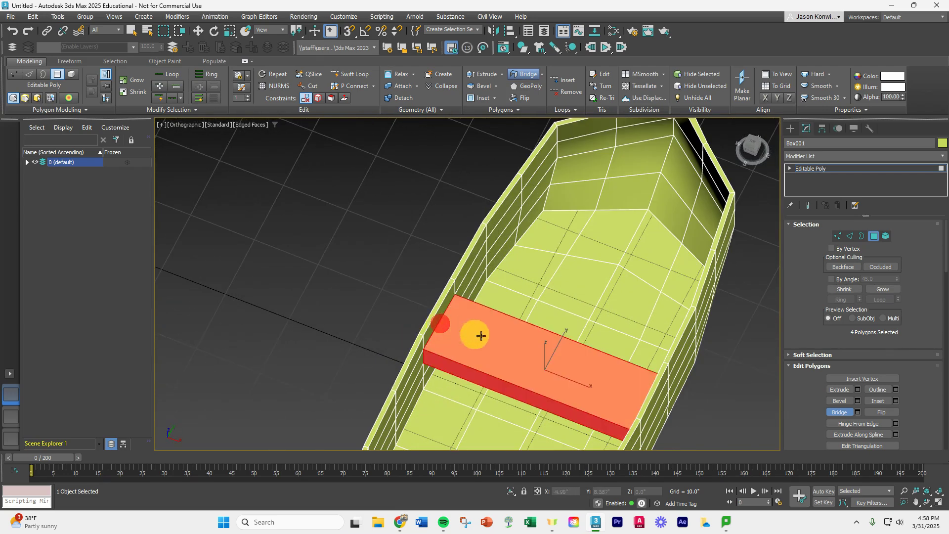
{"action": "middle_click_drag", "start_coordinate": [728, 395], "coordinate": [764, 326], "text": "alt"}
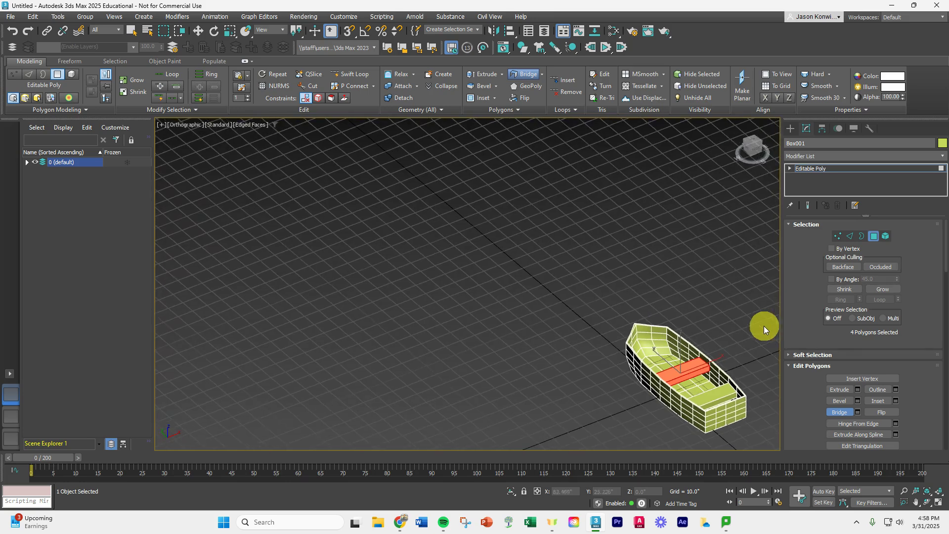
- Bridge a pair of facing inner side-wall polygons nearer the bow to form the front seat
{"action": "middle_click_drag", "start_coordinate": [751, 377], "coordinate": [785, 399], "text": "alt"}
{"action": "scroll", "coordinate": [666, 413], "scroll_direction": "up", "scroll_amount": 2}
{"action": "scroll", "coordinate": [673, 295], "scroll_direction": "down", "scroll_amount": 3}
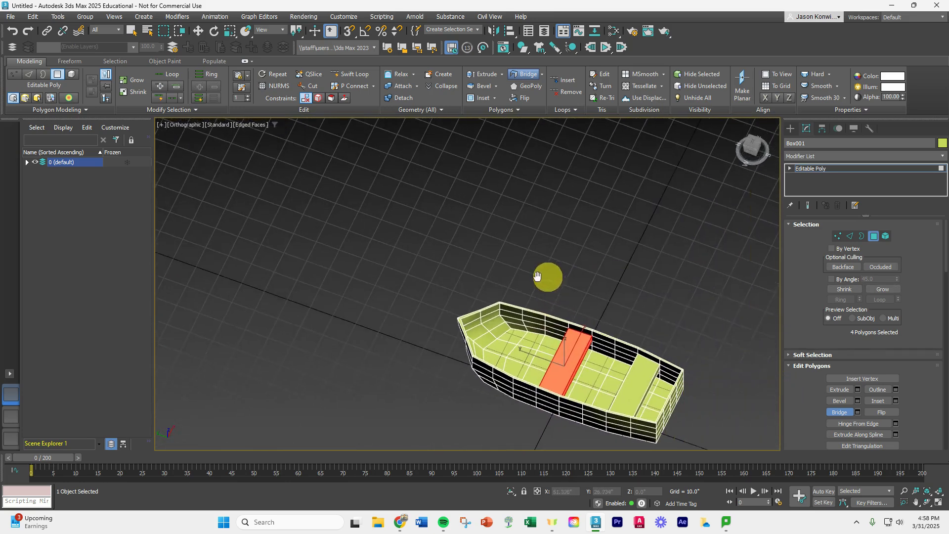
{"action": "middle_click_drag", "start_coordinate": [549, 275], "coordinate": [494, 364], "text": "alt"}
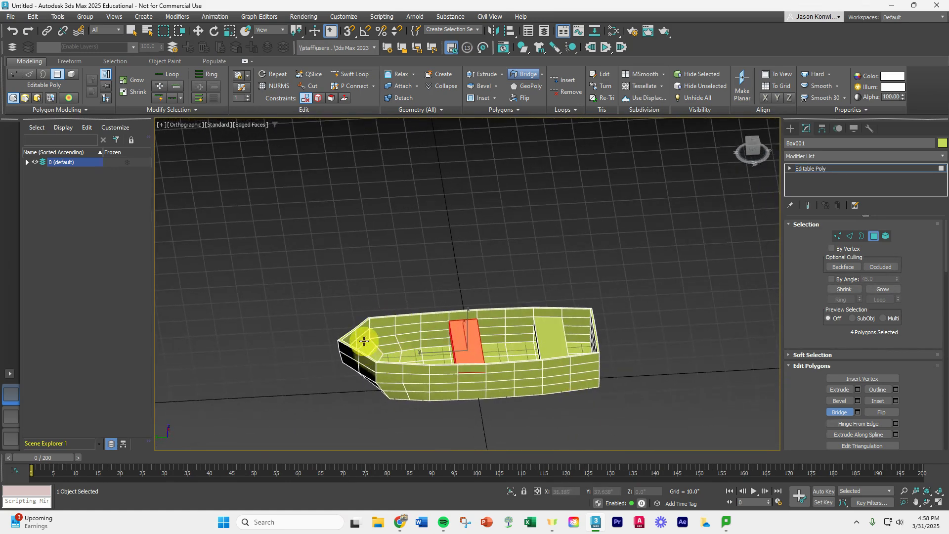
{"action": "middle_click_drag", "start_coordinate": [391, 349], "coordinate": [385, 366], "text": "alt"}
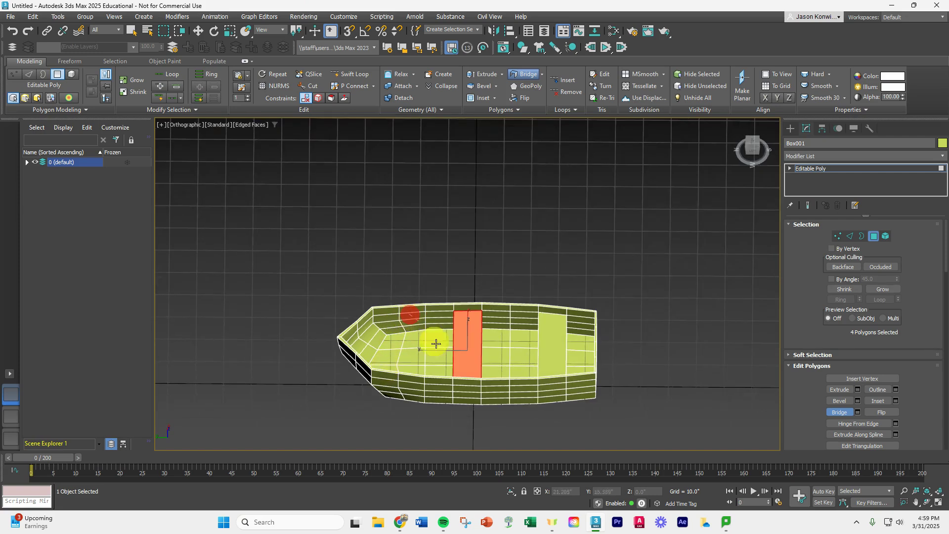
{"action": "middle_click_drag", "start_coordinate": [435, 375], "coordinate": [293, 370], "text": "alt"}
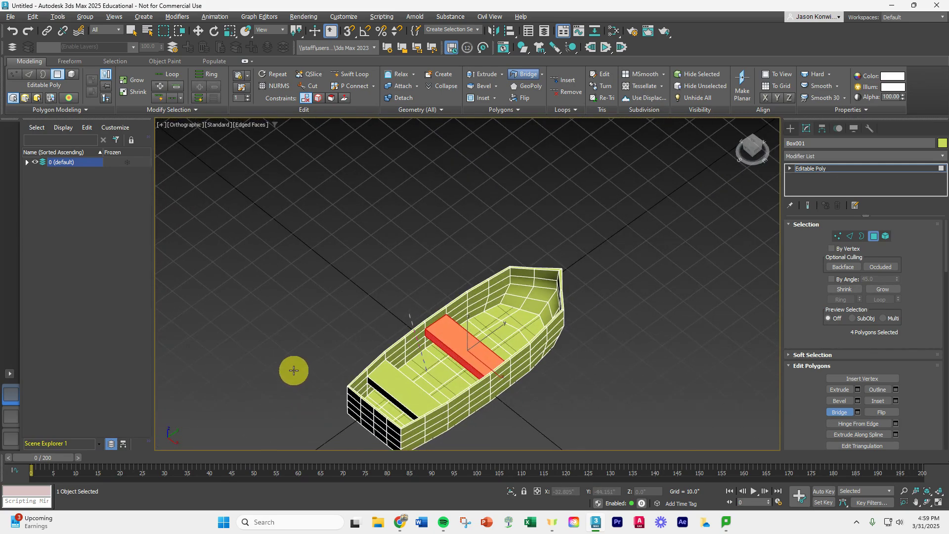
{"action": "left_click", "coordinate": [479, 298]}
{"action": "middle_click_drag", "start_coordinate": [600, 343], "coordinate": [615, 322], "text": "alt"}
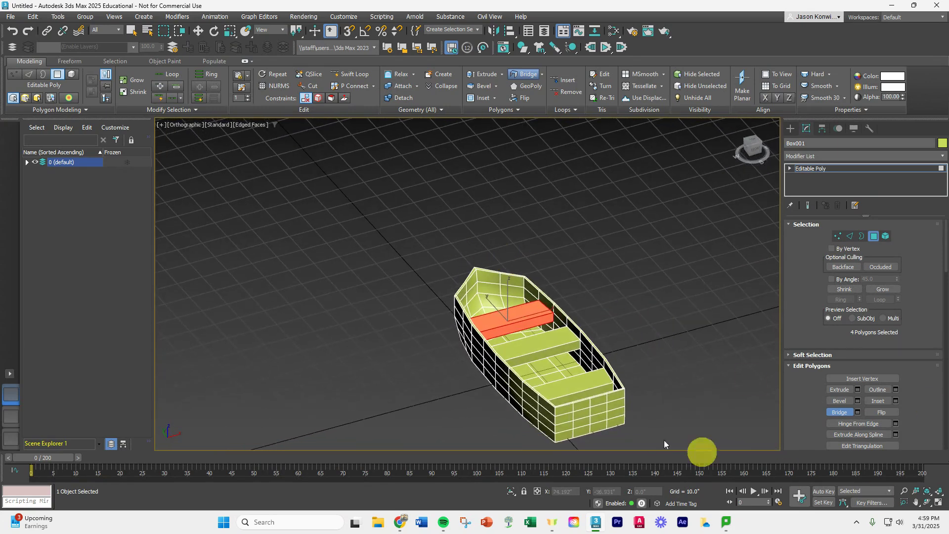
- End bridging and cut an edge just below the rim on one inner side wall, from the front seat's forward edge to the bow corner
{"action": "scroll", "coordinate": [483, 257], "scroll_direction": "up", "scroll_amount": 4}
{"action": "scroll", "coordinate": [562, 317], "scroll_direction": "up", "scroll_amount": 4}
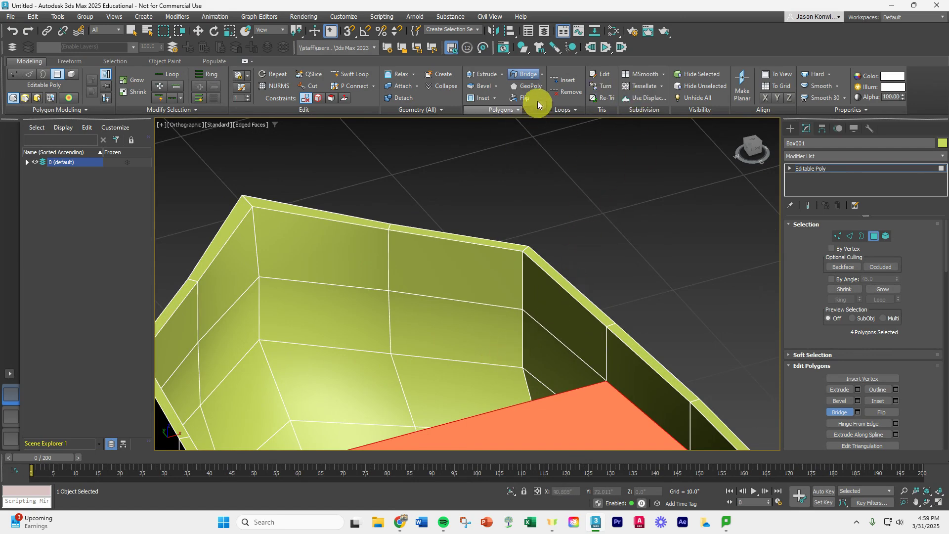
{"action": "left_click", "coordinate": [528, 77]}
{"action": "mouse_move", "coordinate": [662, 292]}
{"action": "middle_mouse_down", "text": "alt"}
{"action": "mouse_move", "coordinate": [670, 292]}
{"action": "mouse_move", "coordinate": [668, 319]}
{"action": "mouse_move", "coordinate": [729, 318]}
{"action": "mouse_move", "coordinate": [669, 306]}
{"action": "middle_mouse_up", "text": "alt"}
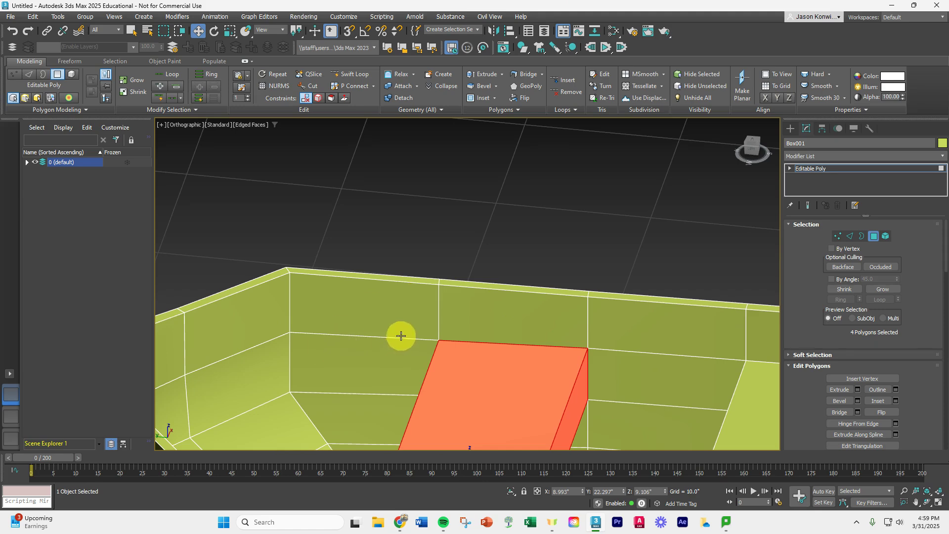
{"action": "middle_click_drag", "start_coordinate": [476, 280], "coordinate": [478, 303], "text": "alt"}
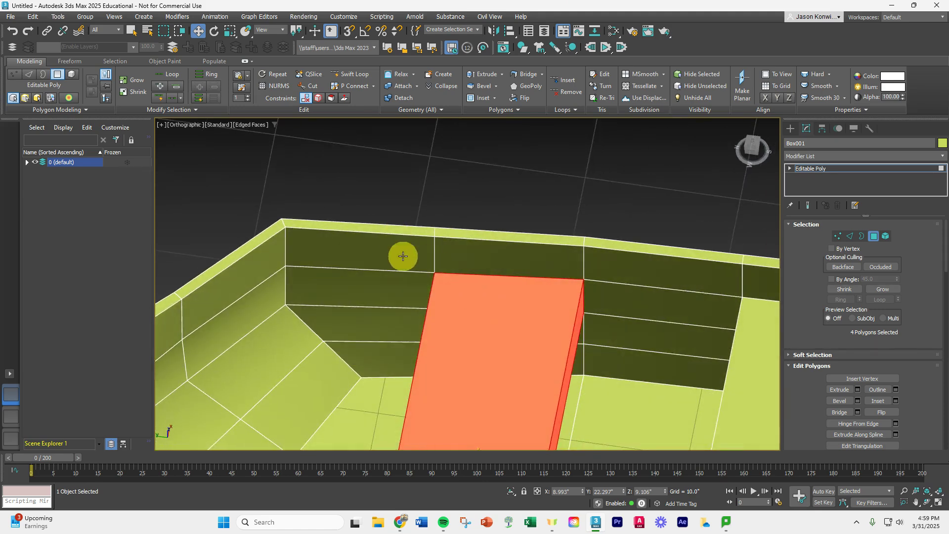
{"action": "middle_click_drag", "start_coordinate": [430, 265], "coordinate": [431, 241], "text": "alt"}
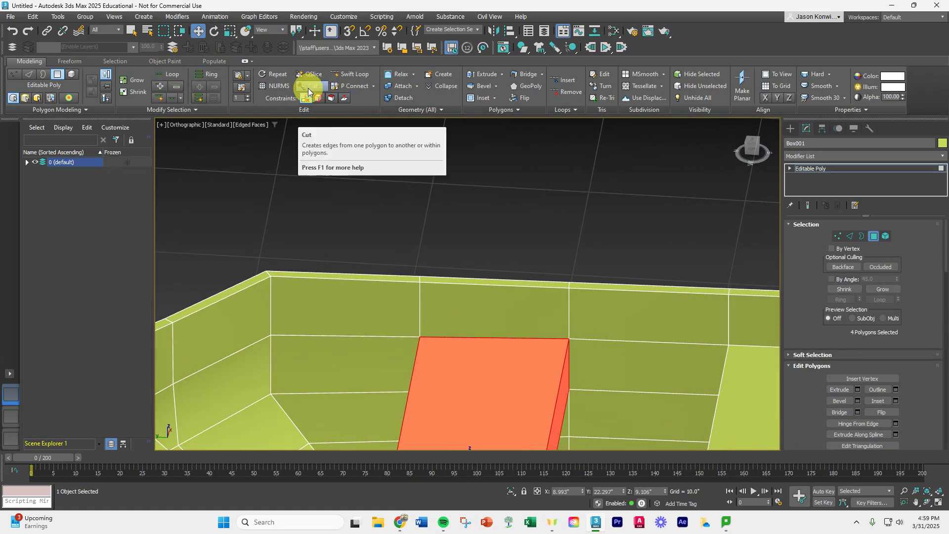
{"action": "left_click", "coordinate": [307, 86]}
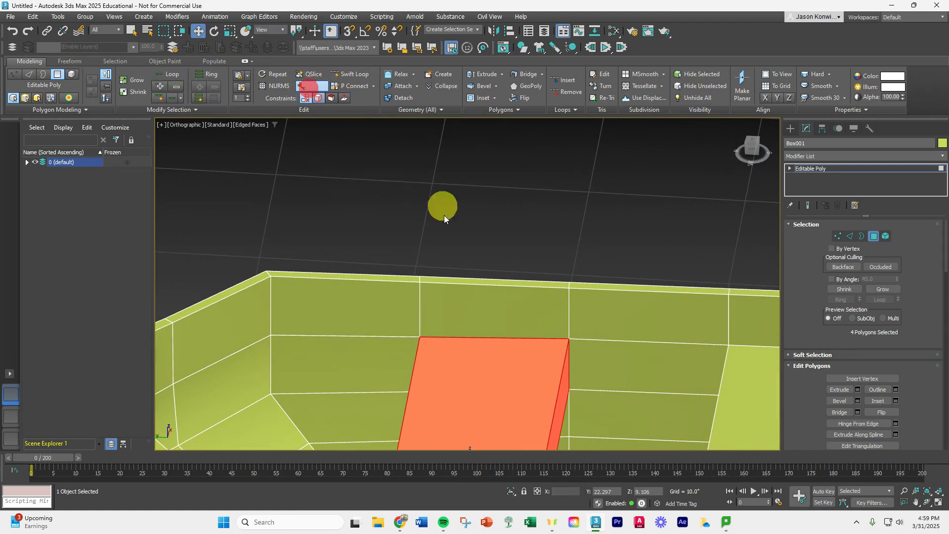
{"action": "left_click", "coordinate": [420, 292]}
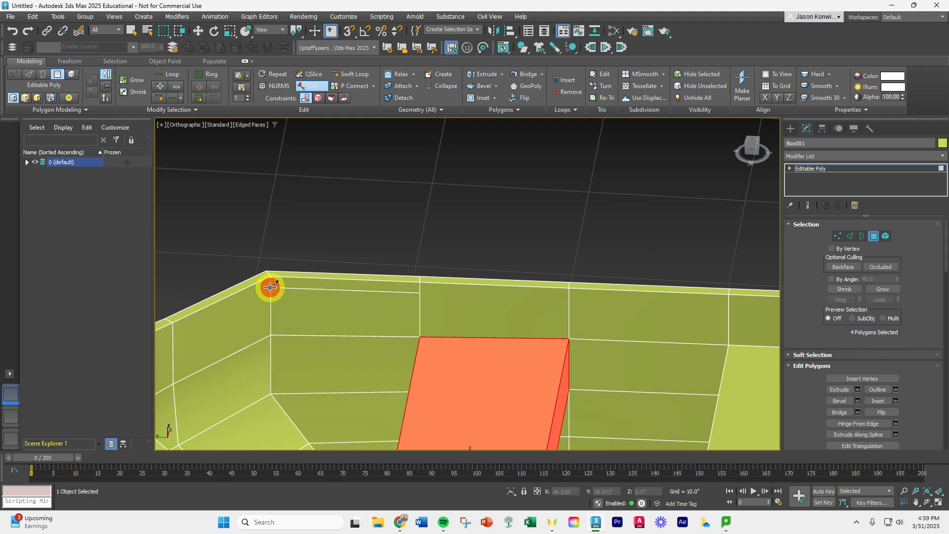
{"action": "left_click", "coordinate": [270, 287]}
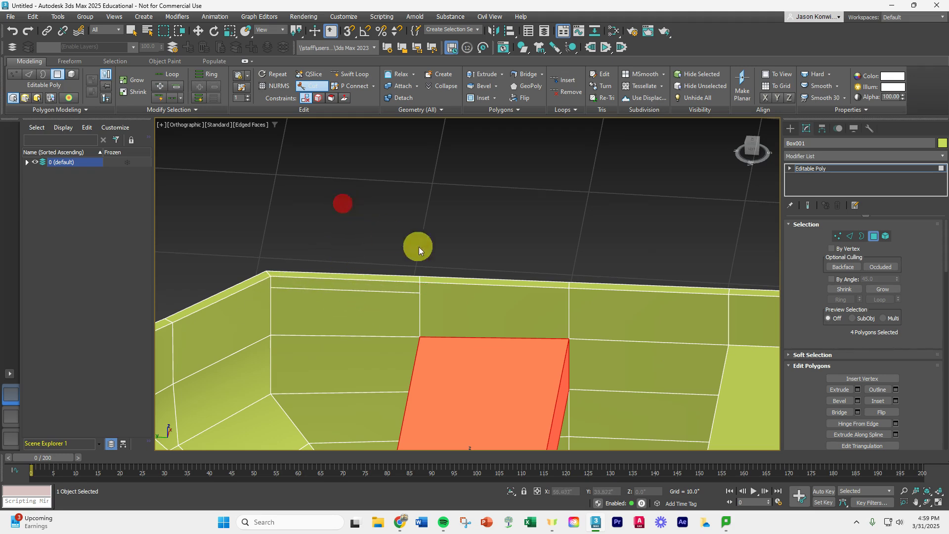
- Cut a matching edge below the rim on the opposite inner wall, continue it across the first bow panel, and end the cut
{"action": "middle_click_drag", "start_coordinate": [482, 247], "coordinate": [354, 239], "text": "alt"}
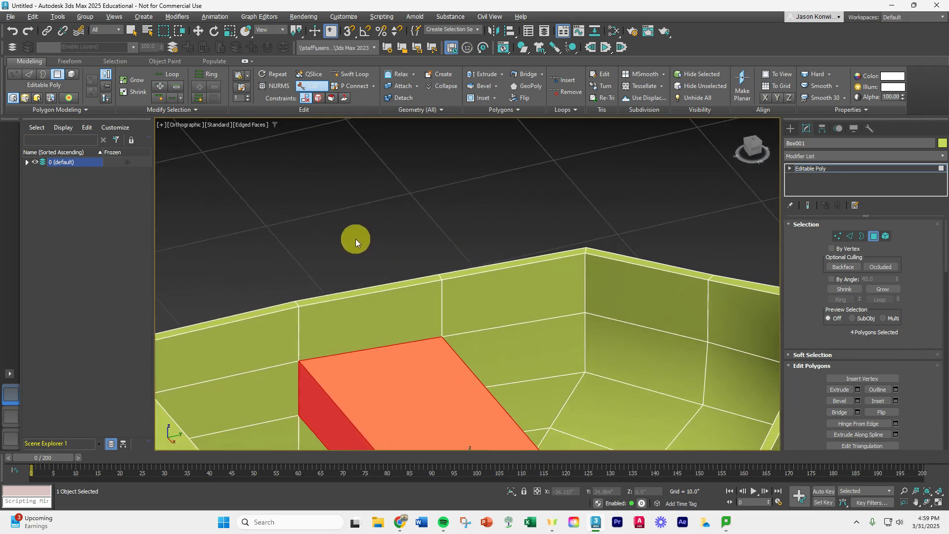
{"action": "left_click", "coordinate": [443, 293]}
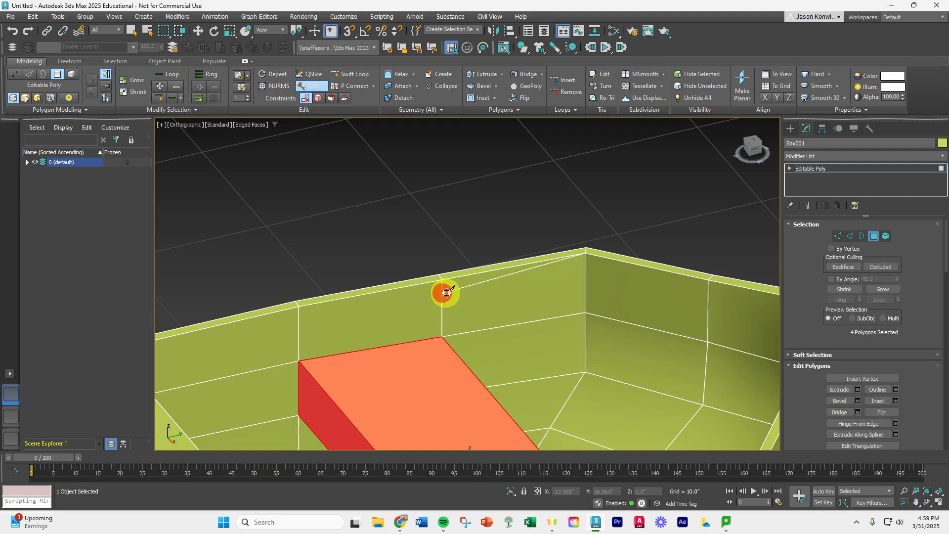
{"action": "left_click", "coordinate": [585, 266]}
{"action": "mouse_move", "coordinate": [659, 281]}
{"action": "middle_mouse_down", "text": "alt"}
{"action": "mouse_move", "coordinate": [642, 281]}
{"action": "mouse_move", "coordinate": [682, 300]}
{"action": "mouse_move", "coordinate": [691, 290]}
{"action": "mouse_move", "coordinate": [640, 282]}
{"action": "mouse_move", "coordinate": [656, 295]}
{"action": "middle_mouse_up", "text": "alt"}
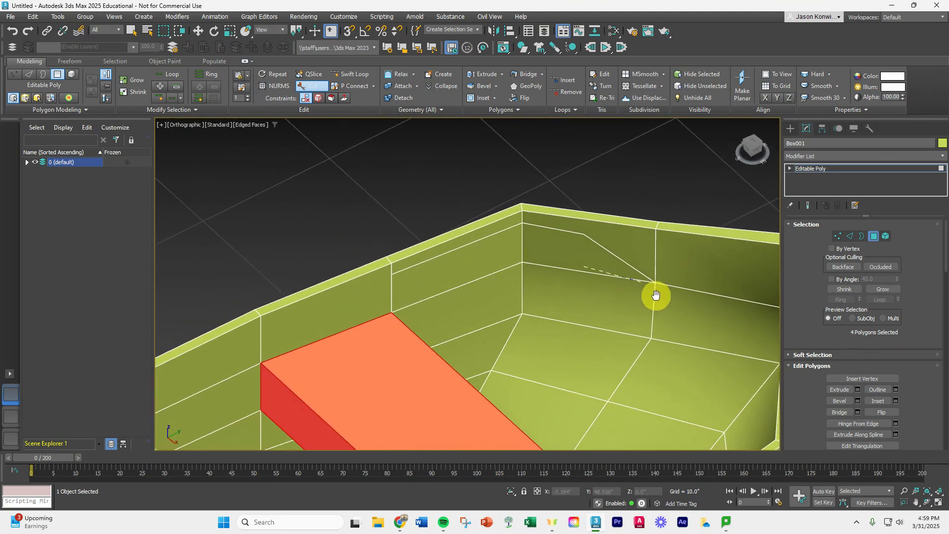
{"action": "left_click", "coordinate": [655, 242]}
{"action": "middle_click_drag", "start_coordinate": [656, 239], "coordinate": [745, 285], "text": "alt"}
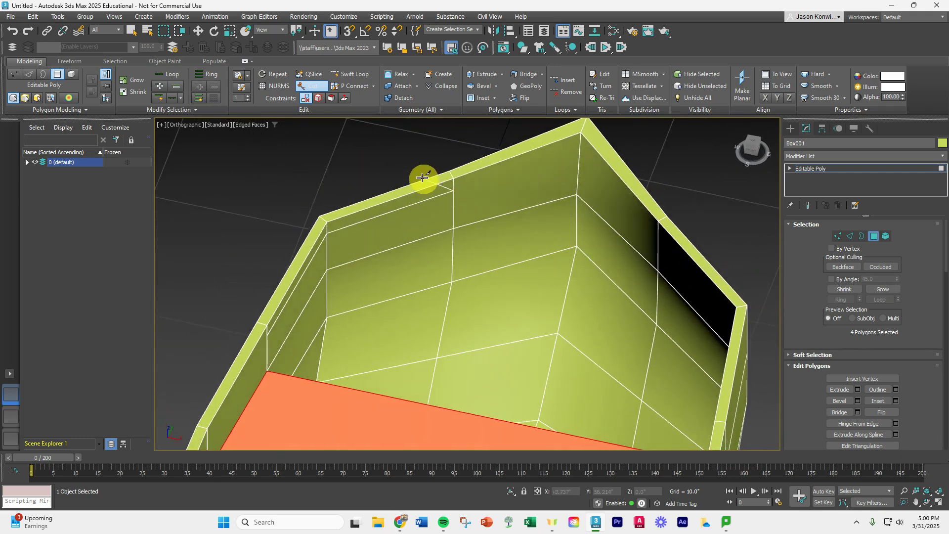
{"action": "right_click", "coordinate": [391, 164]}
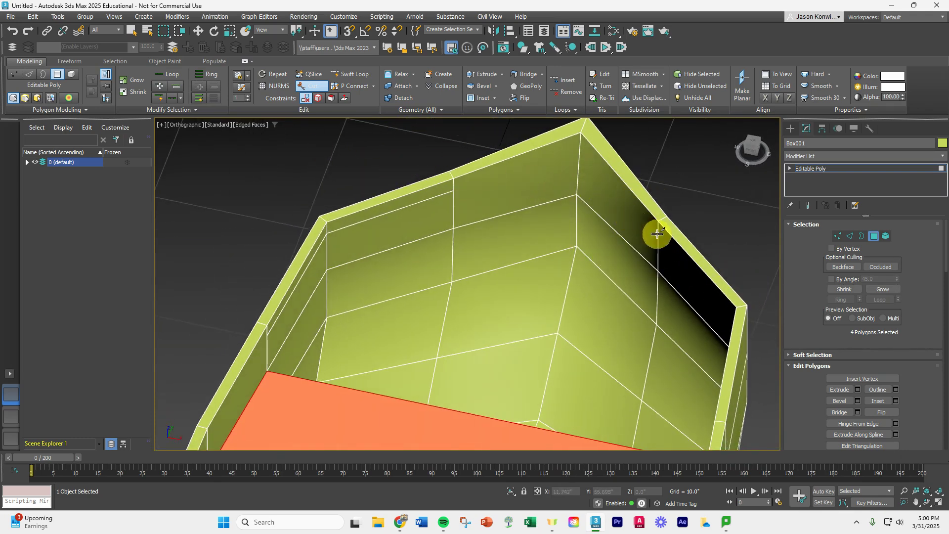
- Cut an edge just below the rim across the other bow panel, from its rear corner to its middle vertical edge, and end the cut
{"action": "middle_click_drag", "start_coordinate": [670, 273], "coordinate": [718, 265], "text": "alt"}
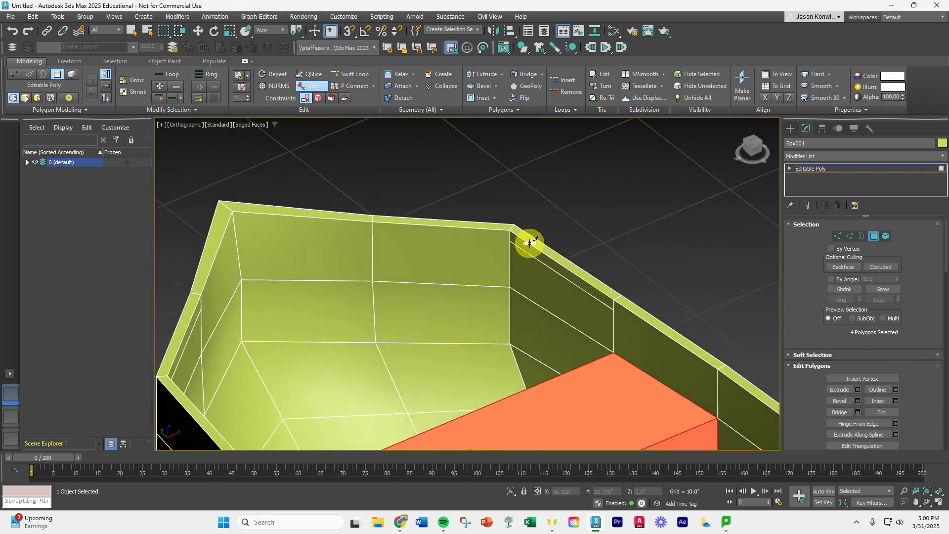
{"action": "left_click", "coordinate": [509, 242]}
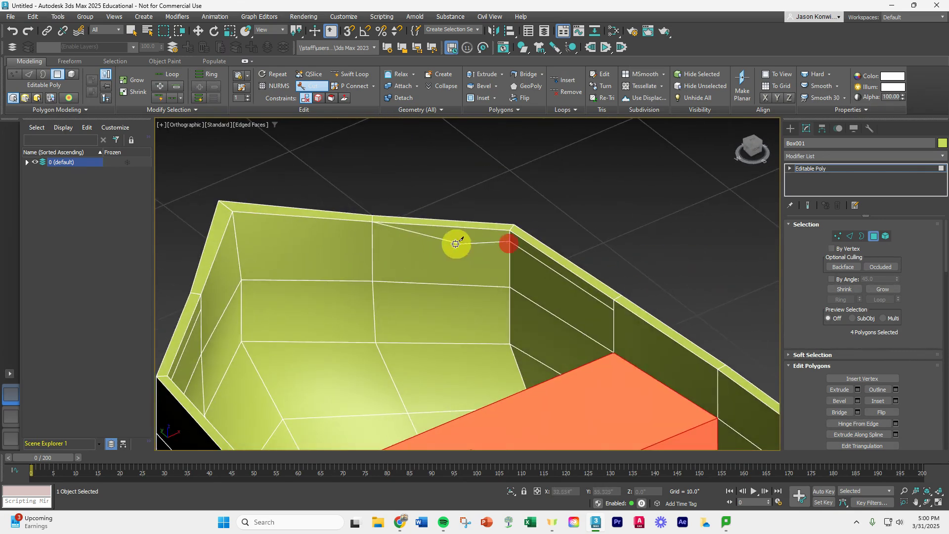
{"action": "left_click", "coordinate": [370, 233]}
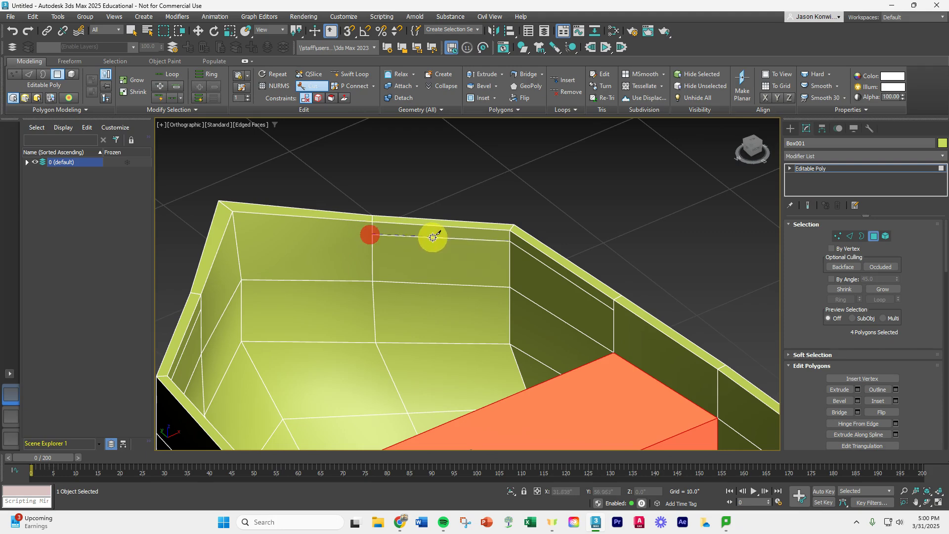
{"action": "scroll", "coordinate": [499, 242], "scroll_direction": "down", "scroll_amount": 6}
{"action": "left_click", "coordinate": [479, 210]}
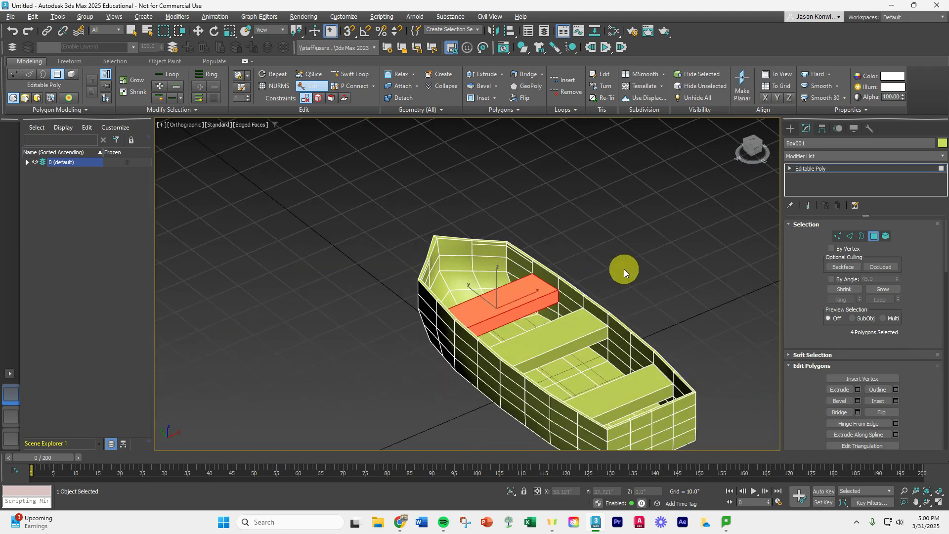
- Switch the viewport to the Top view, framed closely on the bow
{"action": "middle_click_drag", "start_coordinate": [625, 269], "coordinate": [592, 316], "text": "alt"}
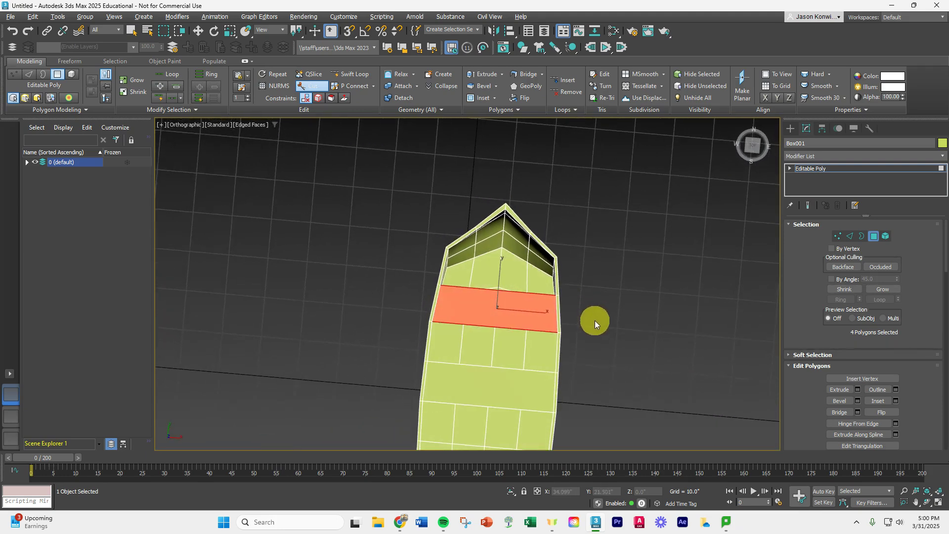
{"action": "middle_click_drag", "start_coordinate": [515, 237], "coordinate": [528, 319]}
{"action": "left_click", "coordinate": [85, 162]}
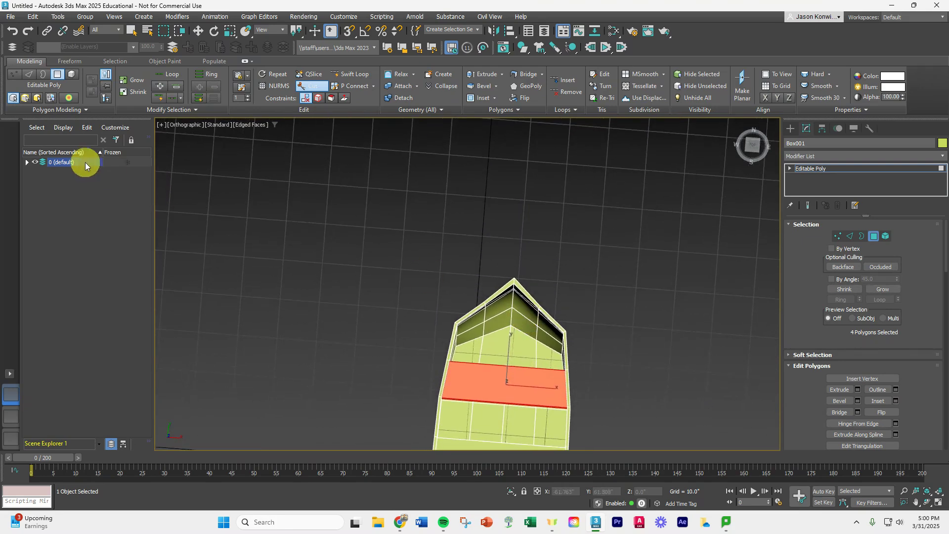
{"action": "left_click", "coordinate": [178, 125]}
{"action": "left_click", "coordinate": [190, 181]}
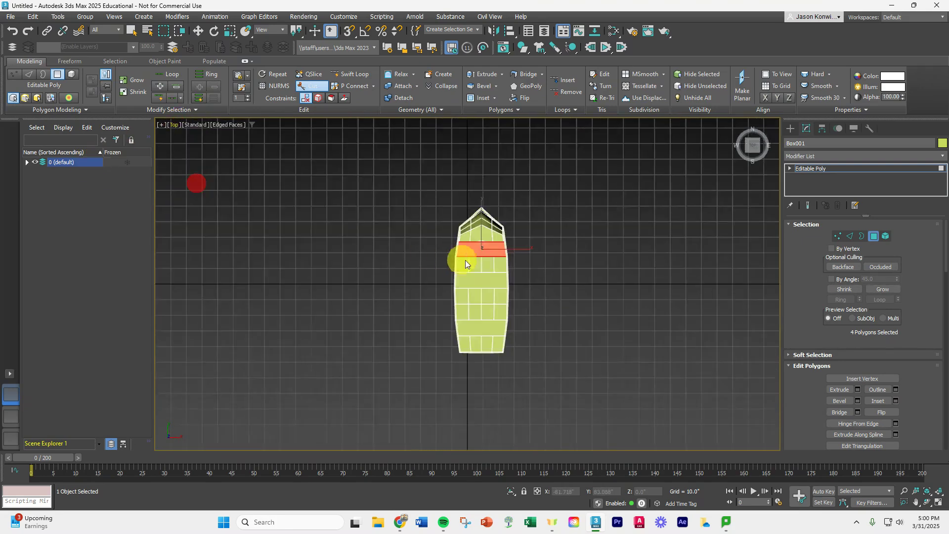
{"action": "scroll", "coordinate": [499, 212], "scroll_direction": "up", "scroll_amount": 5}
{"action": "scroll", "coordinate": [588, 319], "scroll_direction": "up", "scroll_amount": 3}
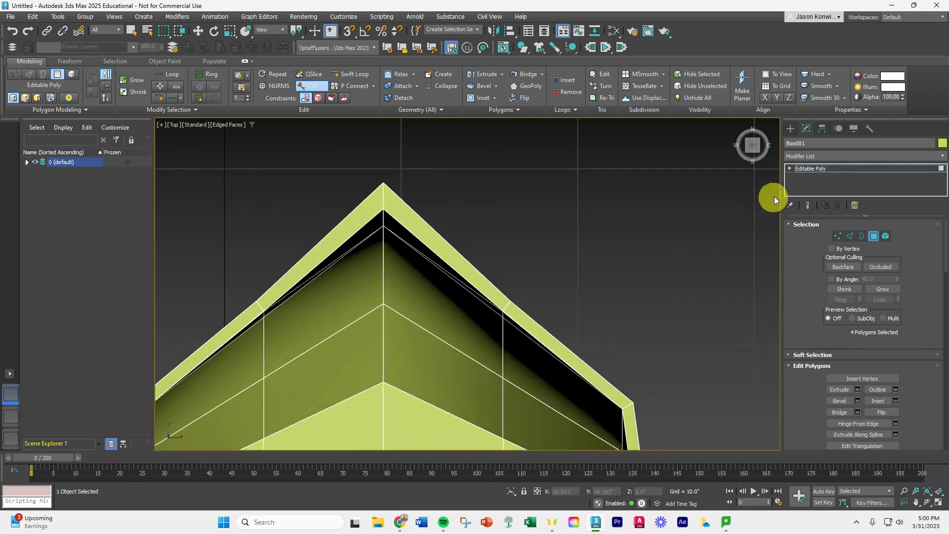
- Switch to vertex editing, leave the Cut tool, and select the outer rim vertex midway along the starboard bow edge for moving
{"action": "left_click", "coordinate": [529, 287]}
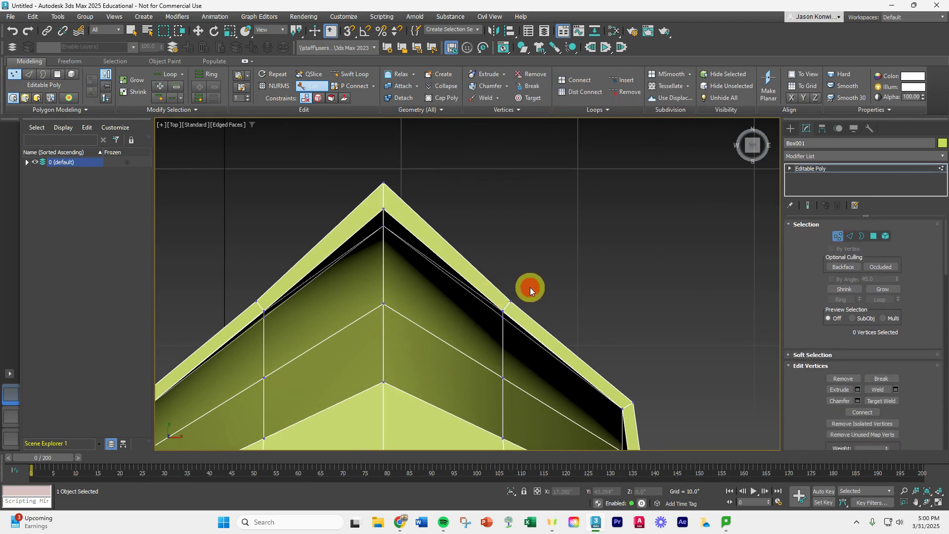
{"action": "left_click", "coordinate": [510, 301]}
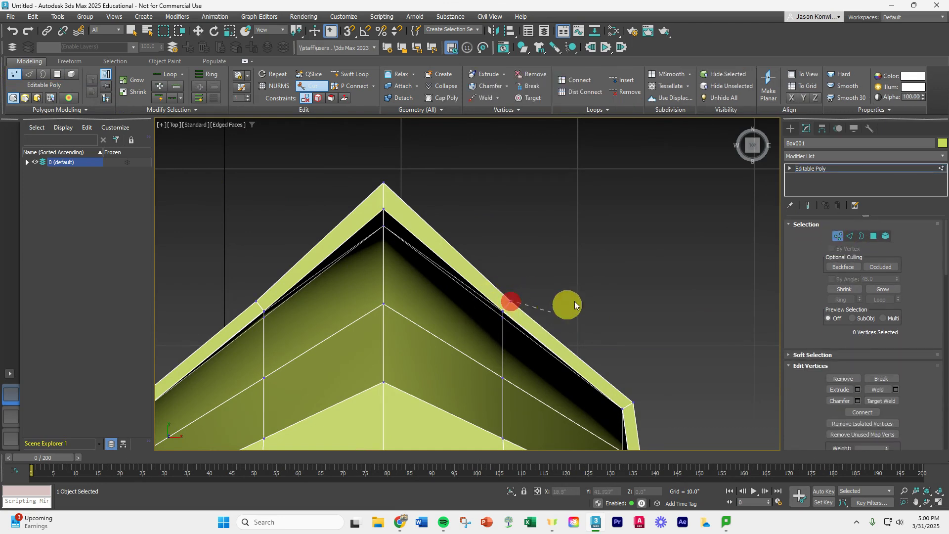
{"action": "left_click", "coordinate": [322, 85]}
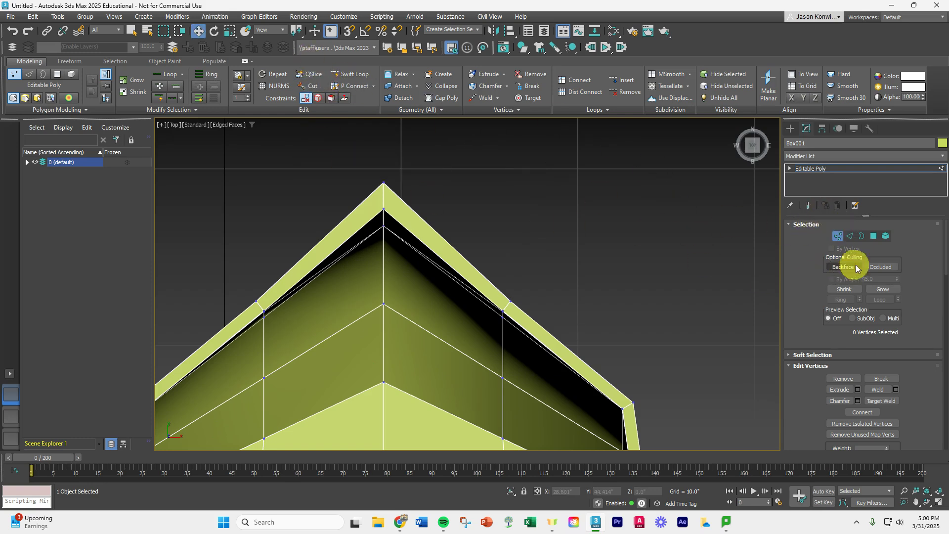
{"action": "left_click", "coordinate": [512, 302]}
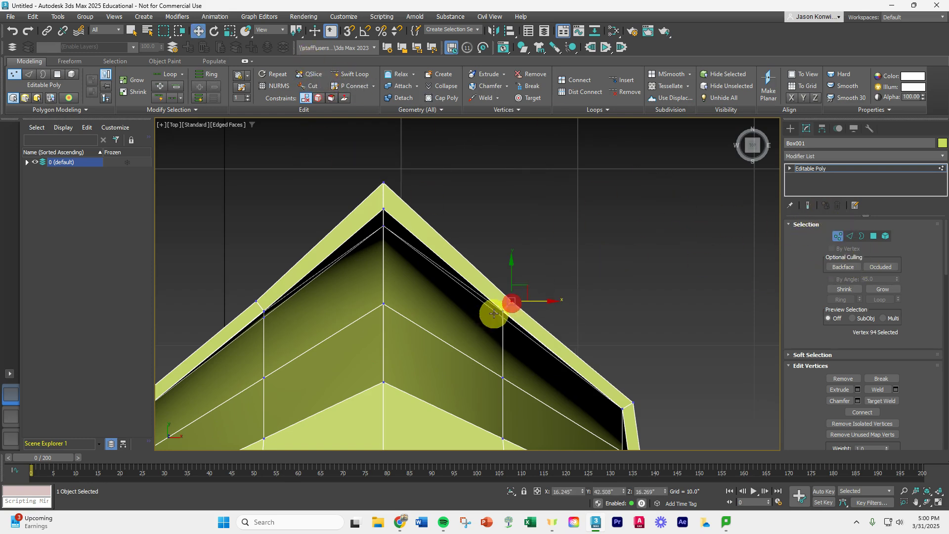
{"action": "left_click", "coordinate": [502, 312]}
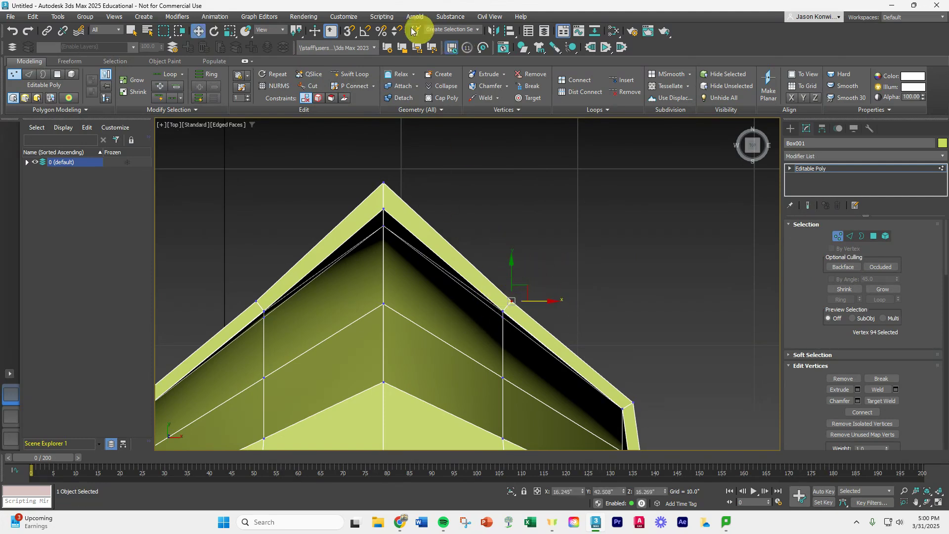
- Set the reference coordinate system to Local and add the neighbouring inner rim vertex to the selection
{"action": "left_click", "coordinate": [283, 30]}
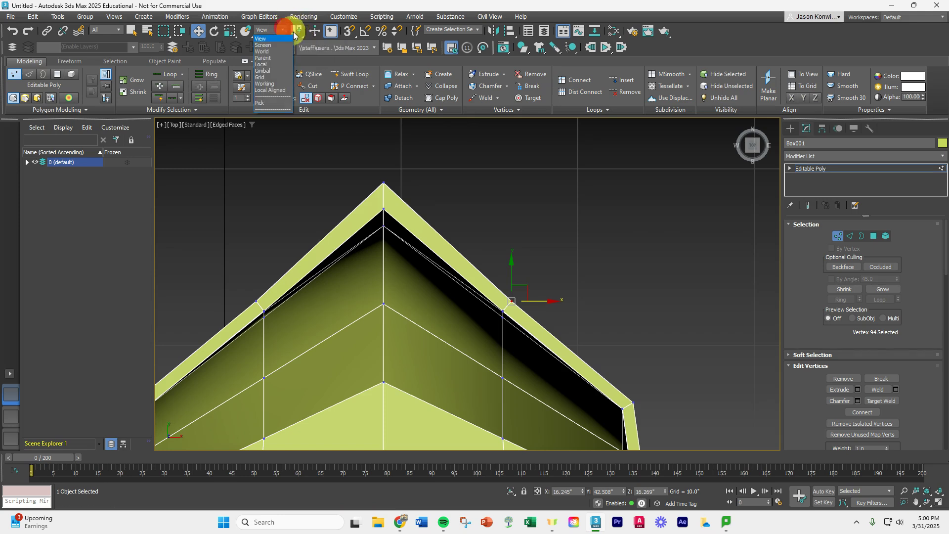
{"action": "left_click", "coordinate": [266, 65]}
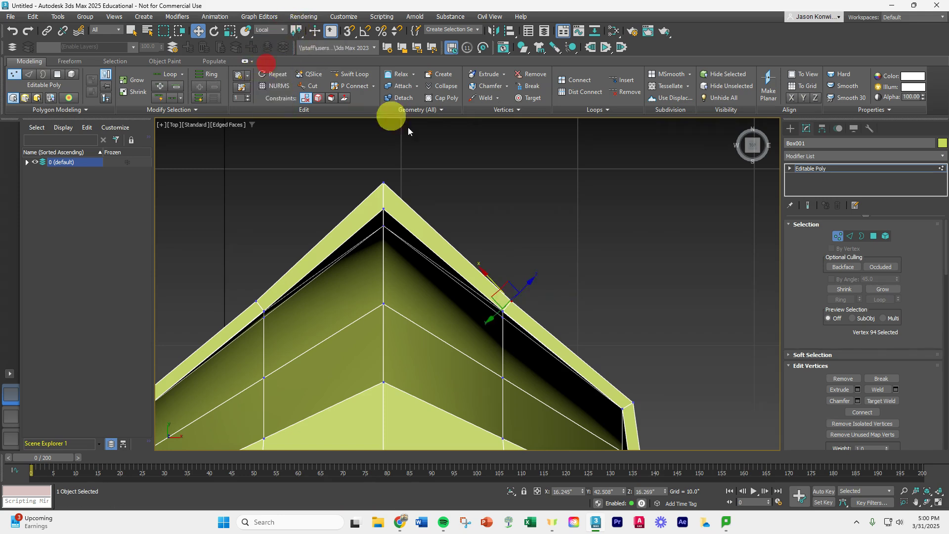
{"action": "mouse_move", "coordinate": [496, 313]}
{"action": "left_mouse_down"}
{"action": "mouse_move", "coordinate": [504, 303]}
{"action": "mouse_move", "coordinate": [501, 314]}
{"action": "mouse_move", "coordinate": [529, 310]}
{"action": "mouse_move", "coordinate": [547, 332]}
{"action": "mouse_move", "coordinate": [510, 310]}
{"action": "mouse_move", "coordinate": [493, 322]}
{"action": "left_mouse_up"}
{"action": "left_click", "coordinate": [503, 310], "text": "ctrl"}
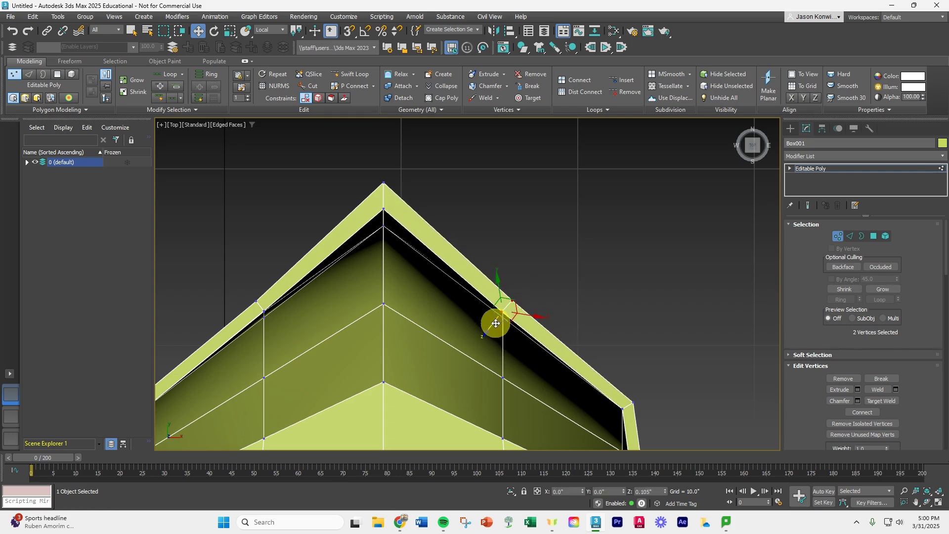
- Try the Grid and Parent reference coordinate systems on the selected pair of rim vertices
{"action": "scroll", "coordinate": [496, 338], "scroll_direction": "up", "scroll_amount": 3}
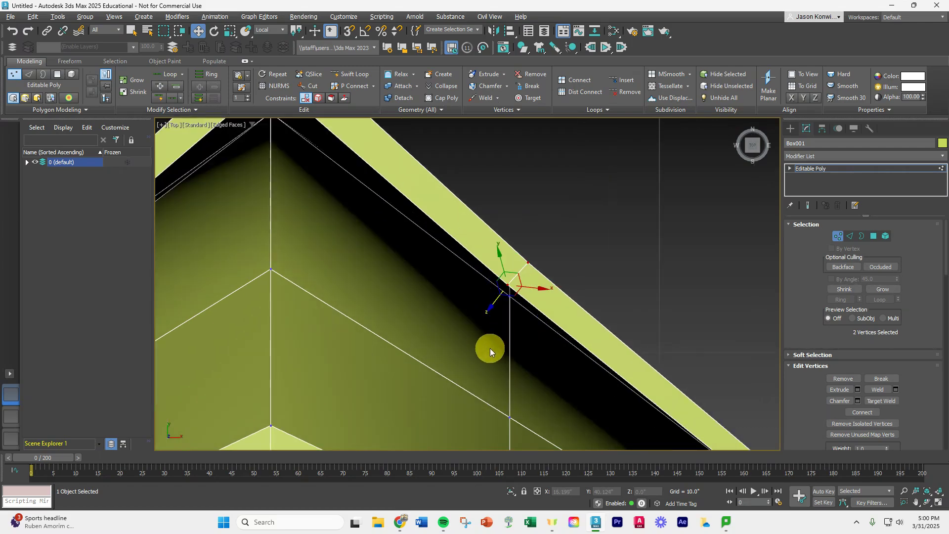
{"action": "middle_click_drag", "start_coordinate": [490, 348], "coordinate": [547, 290], "text": "alt"}
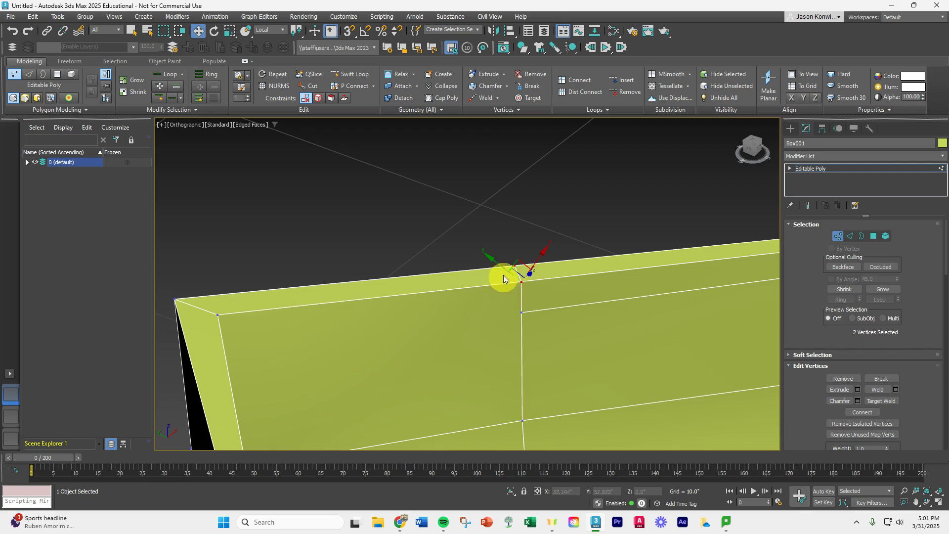
{"action": "left_click", "coordinate": [285, 31]}
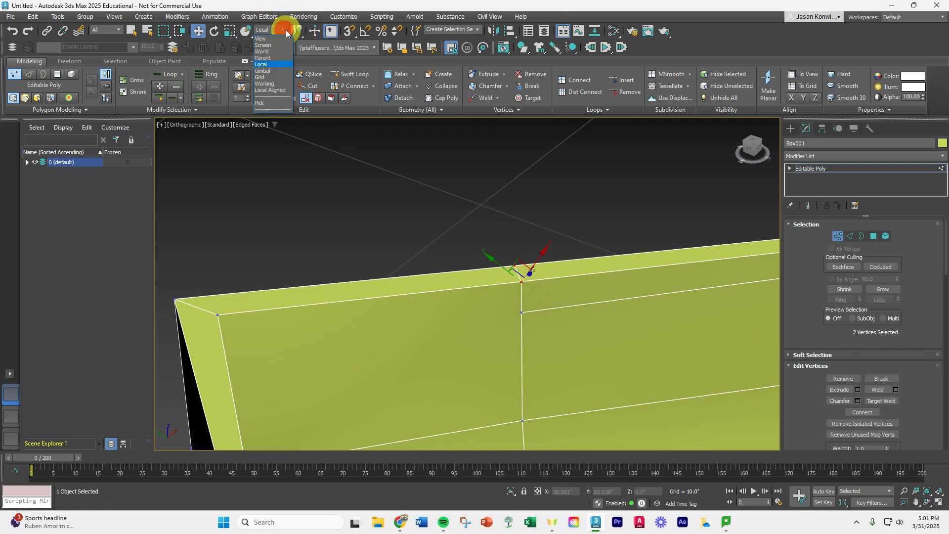
{"action": "left_click", "coordinate": [266, 78]}
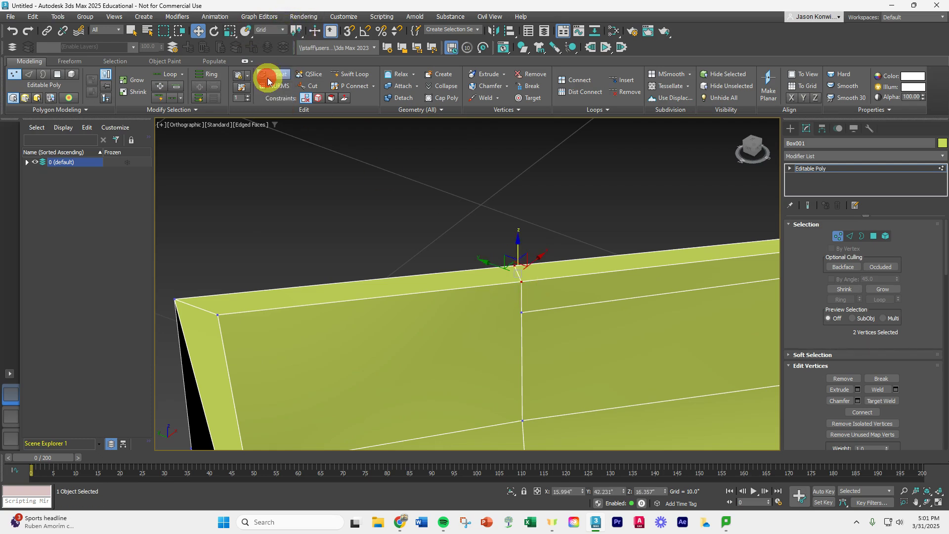
{"action": "left_click", "coordinate": [271, 30]}
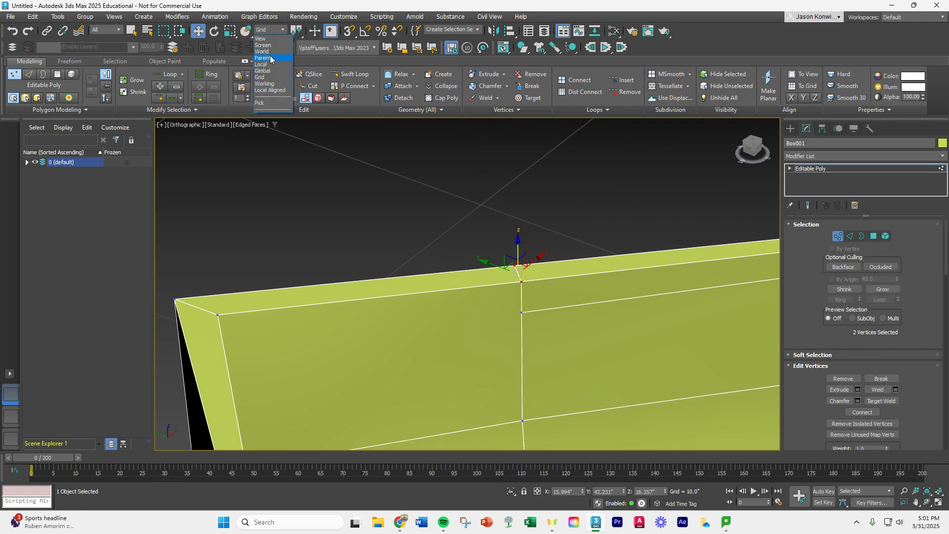
{"action": "left_click", "coordinate": [270, 58]}
- Set the reference coordinate system to Working and move the two rim vertices outward to about X 16.22", Y 42.47"
{"action": "left_click", "coordinate": [270, 30]}
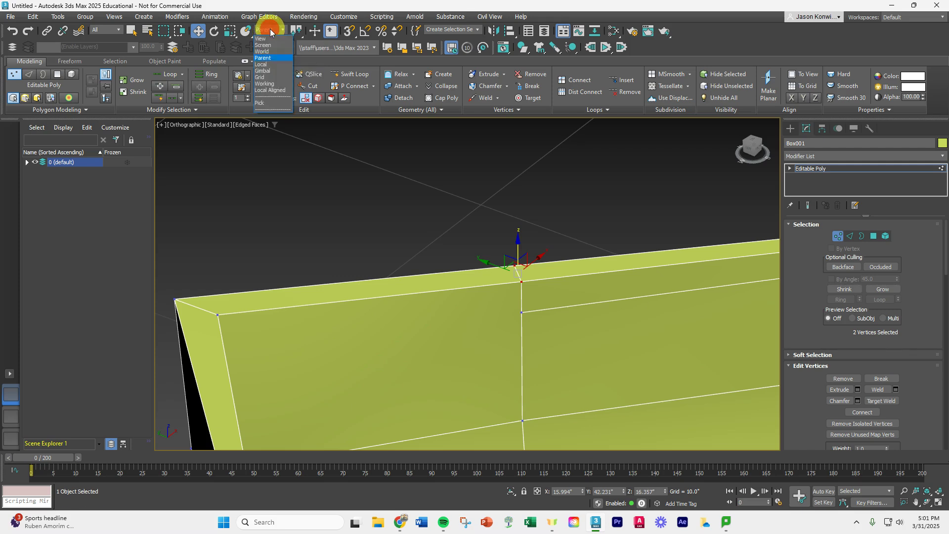
{"action": "left_click", "coordinate": [274, 88]}
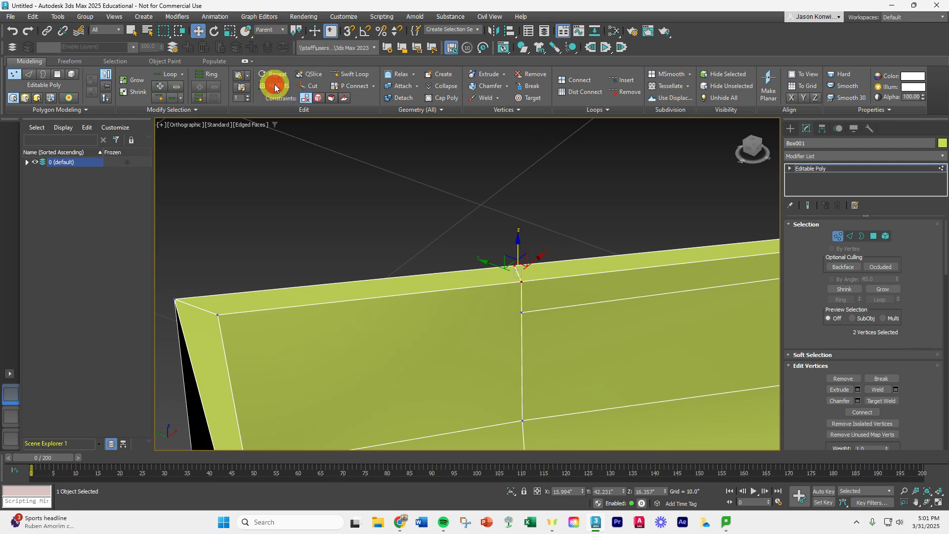
{"action": "left_click", "coordinate": [268, 30]}
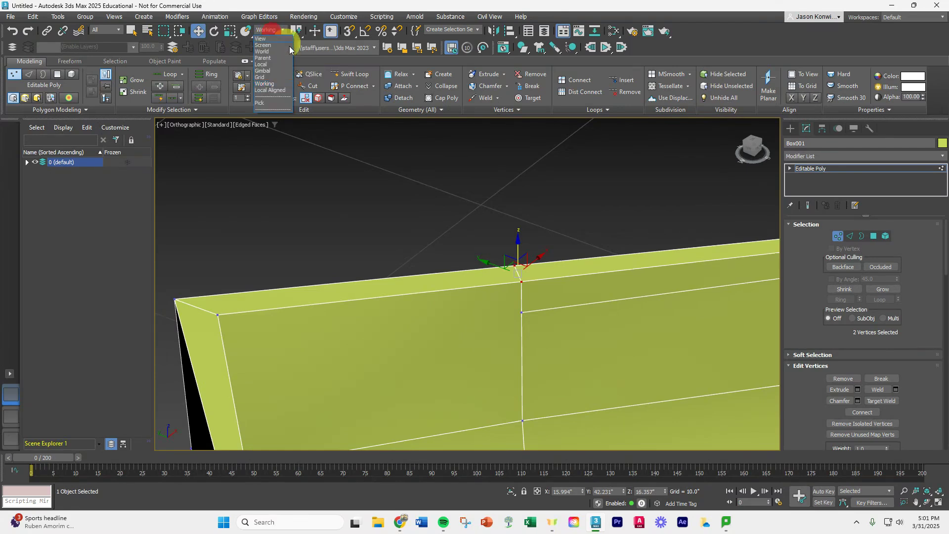
{"action": "left_click", "coordinate": [493, 261]}
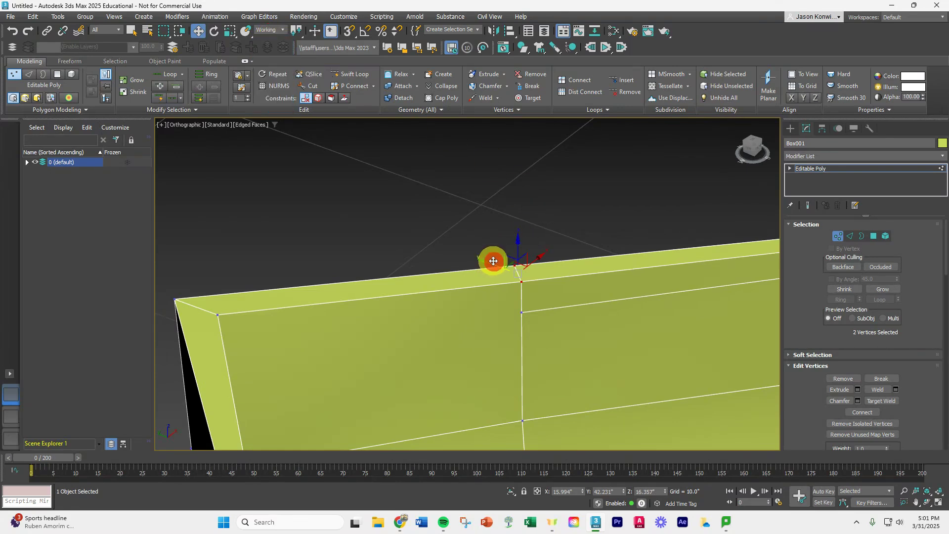
{"action": "left_click_drag", "start_coordinate": [494, 264], "coordinate": [531, 251]}
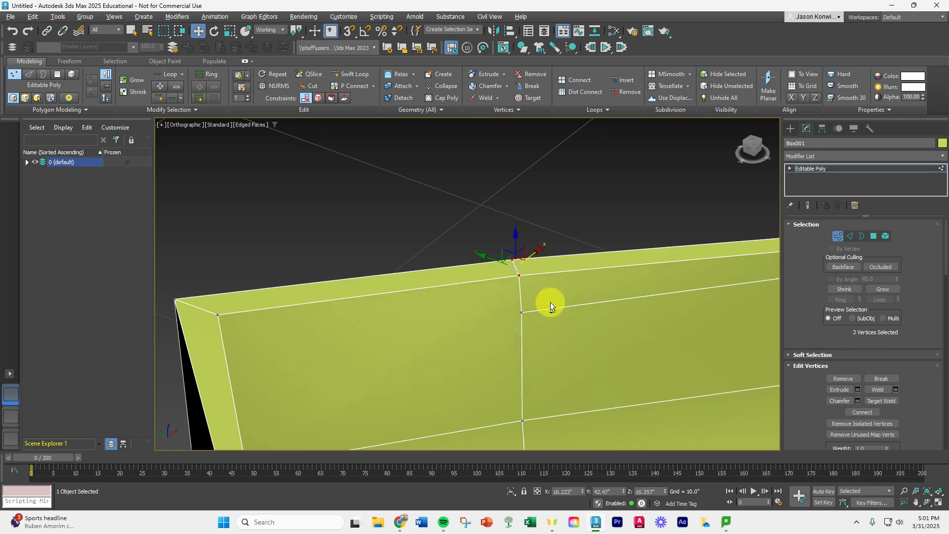
- Move the matching inner and outer rim vertices on the port bow edge outward to about X 1.94", Y 42.59"
{"action": "middle_click_drag", "start_coordinate": [550, 302], "coordinate": [498, 358], "text": "alt"}
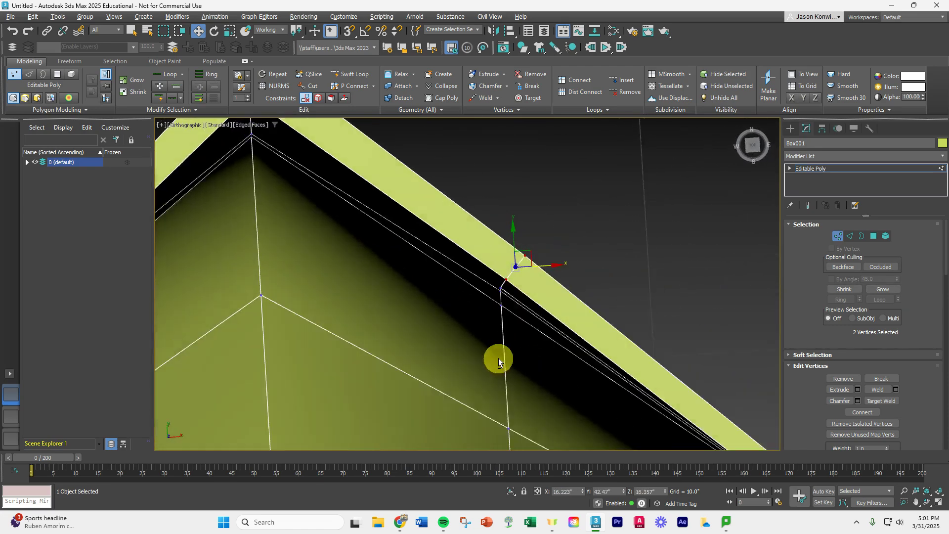
{"action": "scroll", "coordinate": [498, 358], "scroll_direction": "down", "scroll_amount": 5}
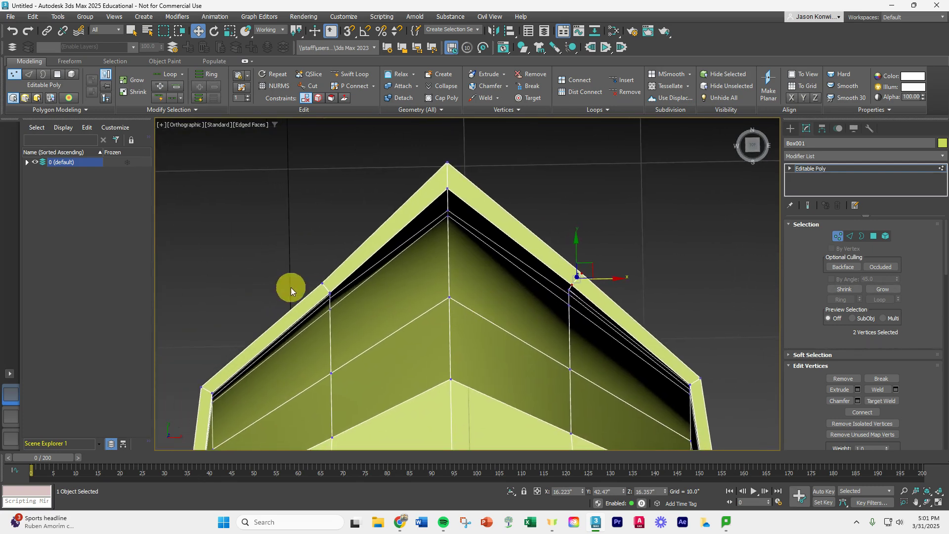
{"action": "left_click", "coordinate": [330, 292]}
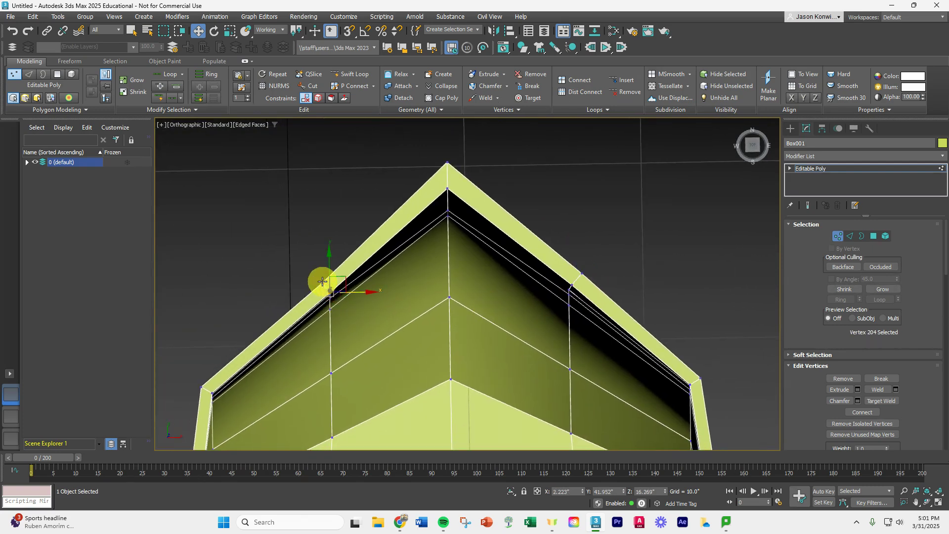
{"action": "left_click", "coordinate": [325, 283], "text": "ctrl"}
{"action": "mouse_move", "coordinate": [347, 287]}
{"action": "left_mouse_down"}
{"action": "mouse_move", "coordinate": [315, 254]}
{"action": "mouse_move", "coordinate": [346, 278]}
{"action": "left_mouse_up"}
- Switch to polygon editing and bridge the two facing narrow polygons below the bow rim to form a bow seat
{"action": "middle_click_drag", "start_coordinate": [525, 302], "coordinate": [523, 269], "text": "alt"}
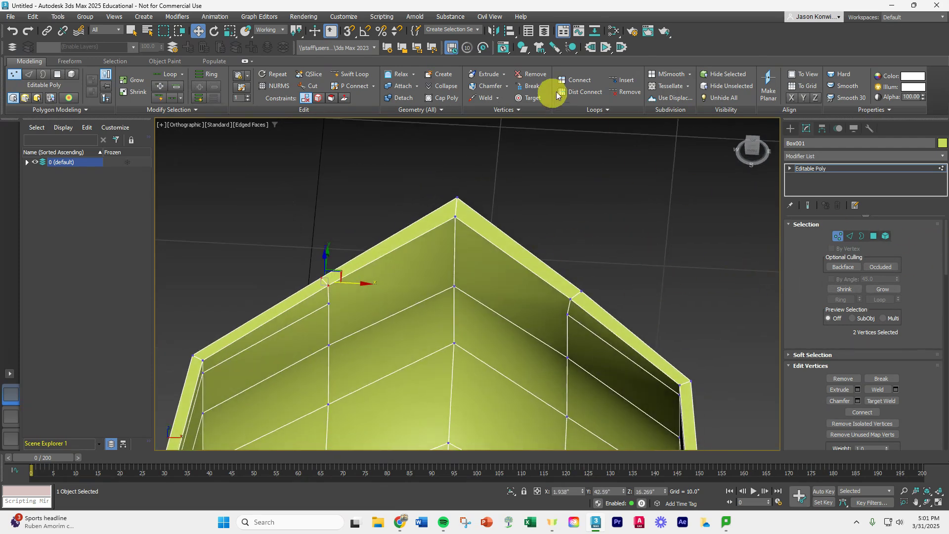
{"action": "left_click", "coordinate": [873, 236]}
{"action": "left_click", "coordinate": [629, 358]}
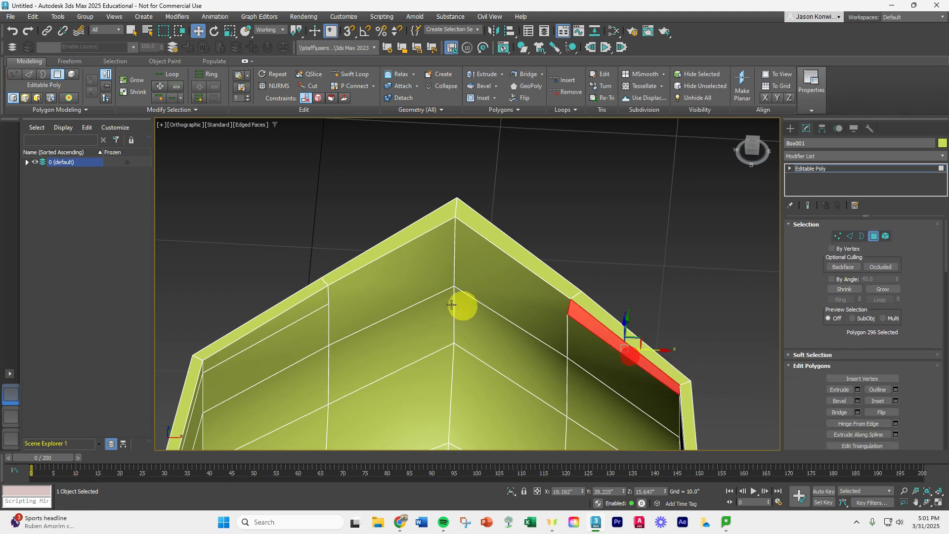
{"action": "left_click", "coordinate": [296, 316]}
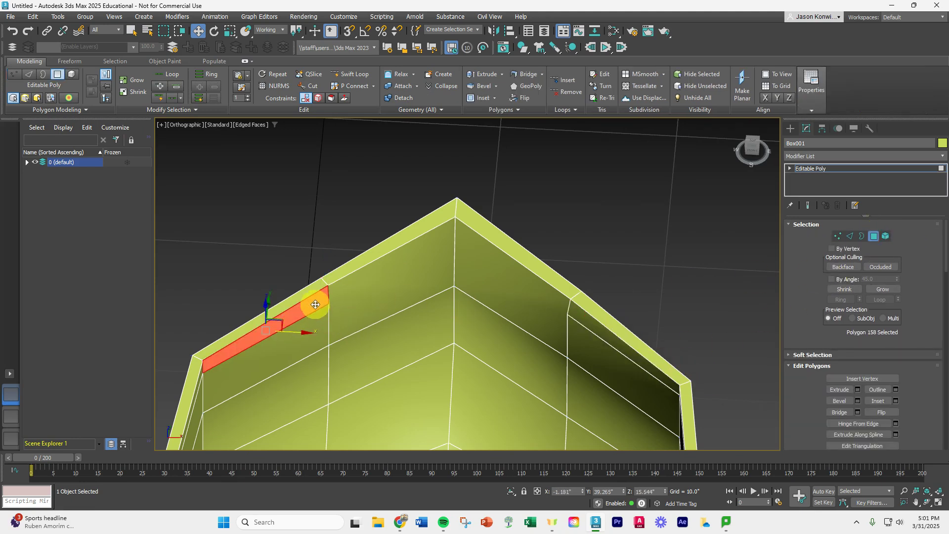
{"action": "left_click", "coordinate": [525, 75]}
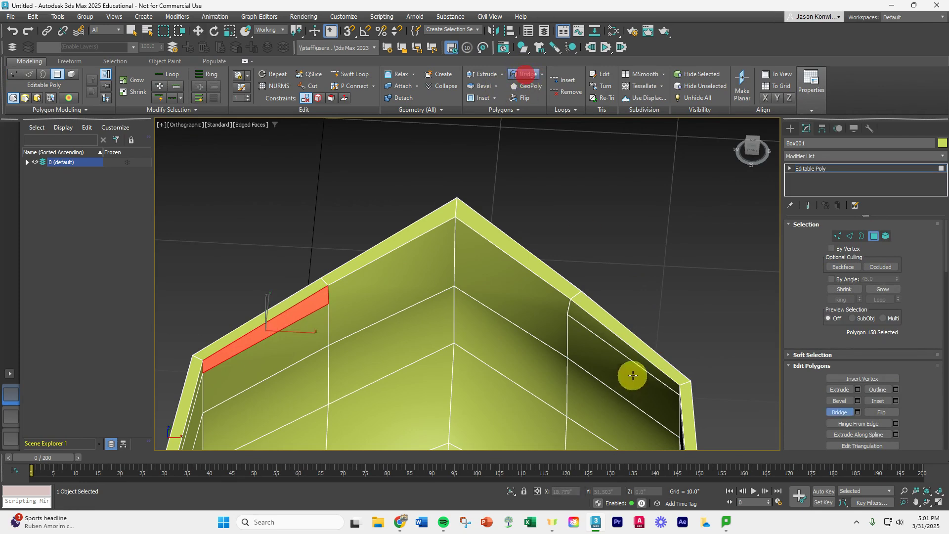
{"action": "left_click", "coordinate": [627, 349]}
{"action": "left_click", "coordinate": [306, 307]}
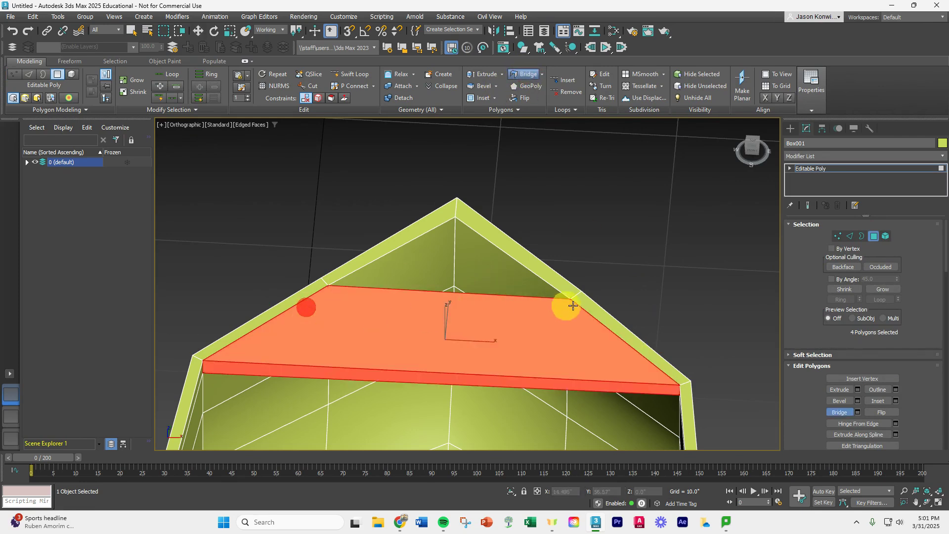
{"action": "middle_click_drag", "start_coordinate": [644, 340], "coordinate": [553, 245], "text": "alt"}
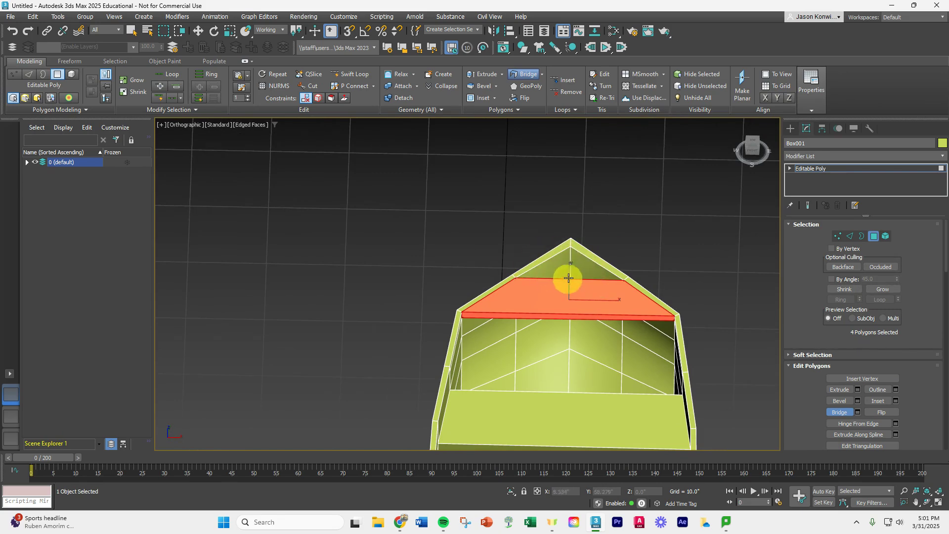
- Start the spline Line tool for the gap ahead of the bow seat, with 3D snapping to Vertex and Endpoint
{"action": "left_click", "coordinate": [548, 270], "text": "ctrl"}
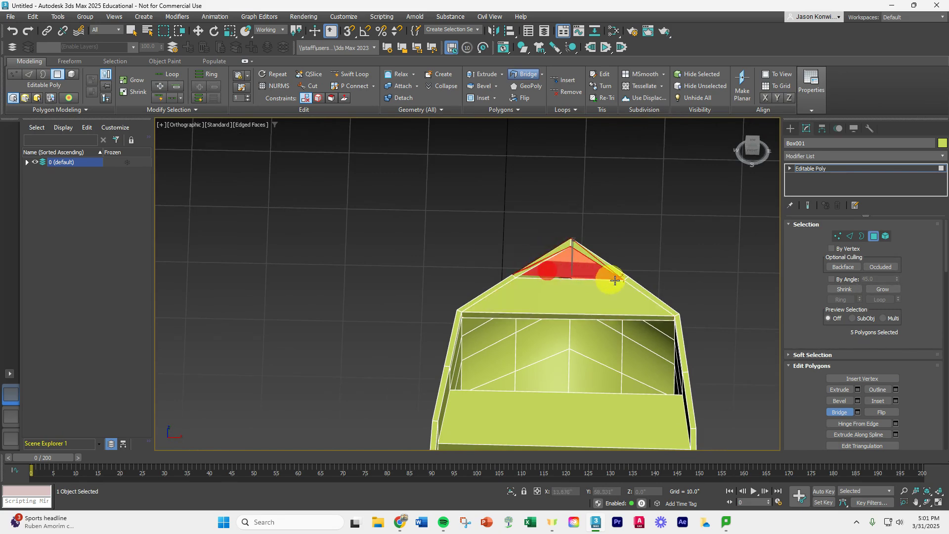
{"action": "middle_click_drag", "start_coordinate": [568, 281], "coordinate": [573, 313], "text": "alt"}
{"action": "scroll", "coordinate": [582, 301], "scroll_direction": "up", "scroll_amount": 4}
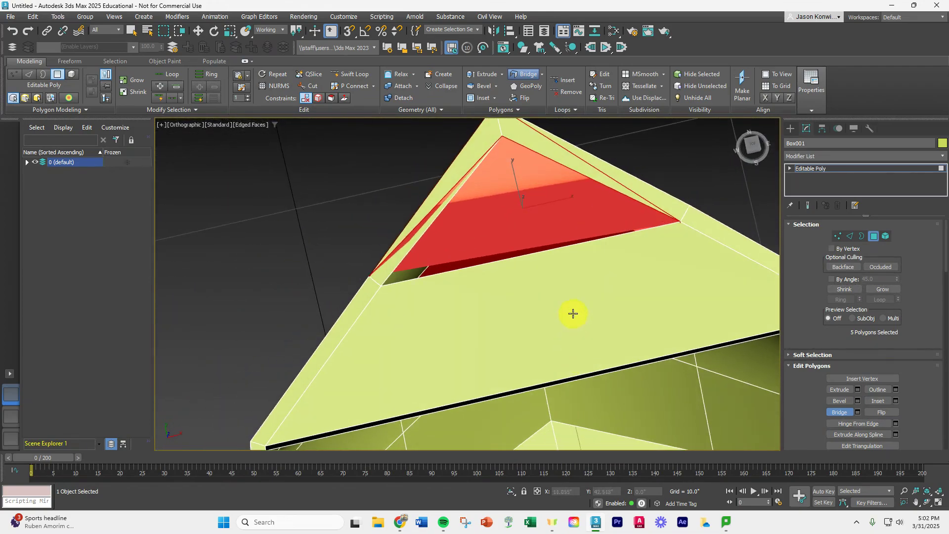
{"action": "left_click", "coordinate": [612, 334]}
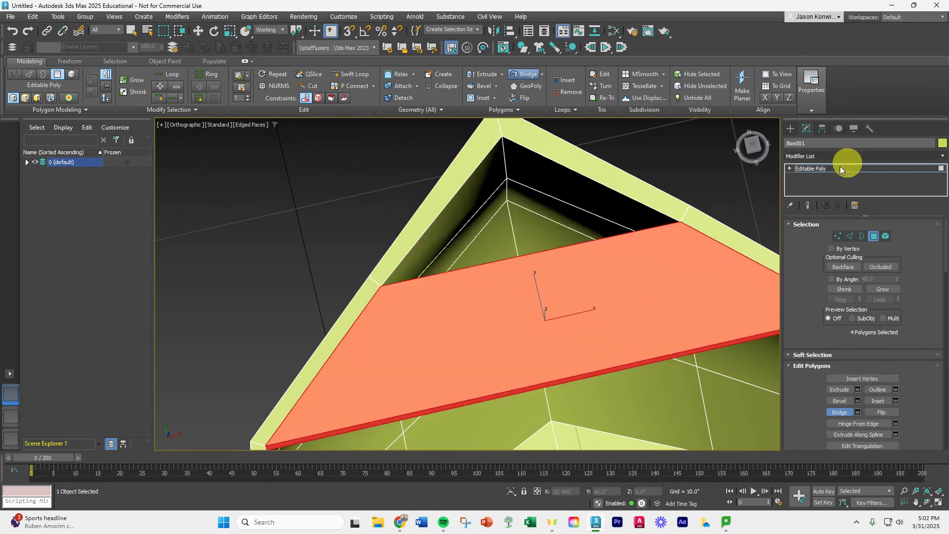
{"action": "left_click", "coordinate": [791, 129]}
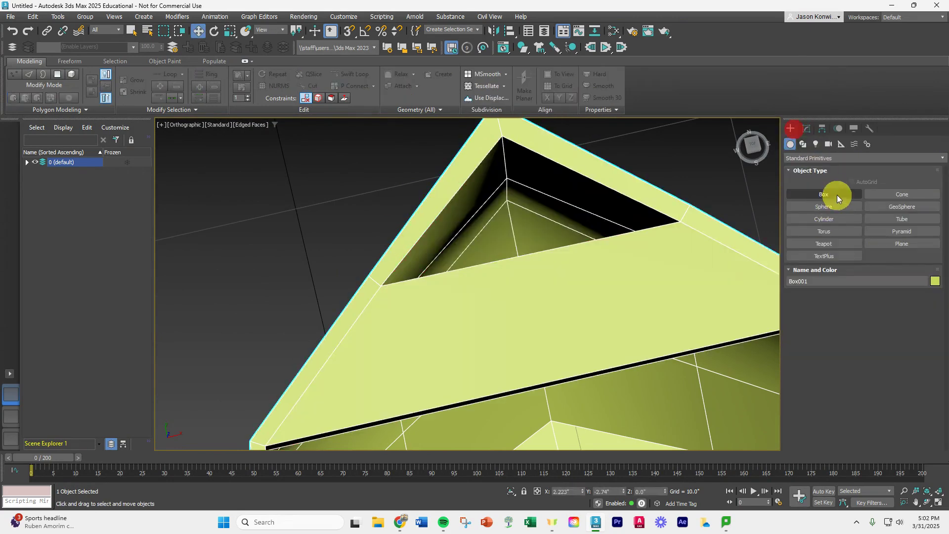
{"action": "left_click", "coordinate": [802, 143]}
{"action": "left_click", "coordinate": [815, 207]}
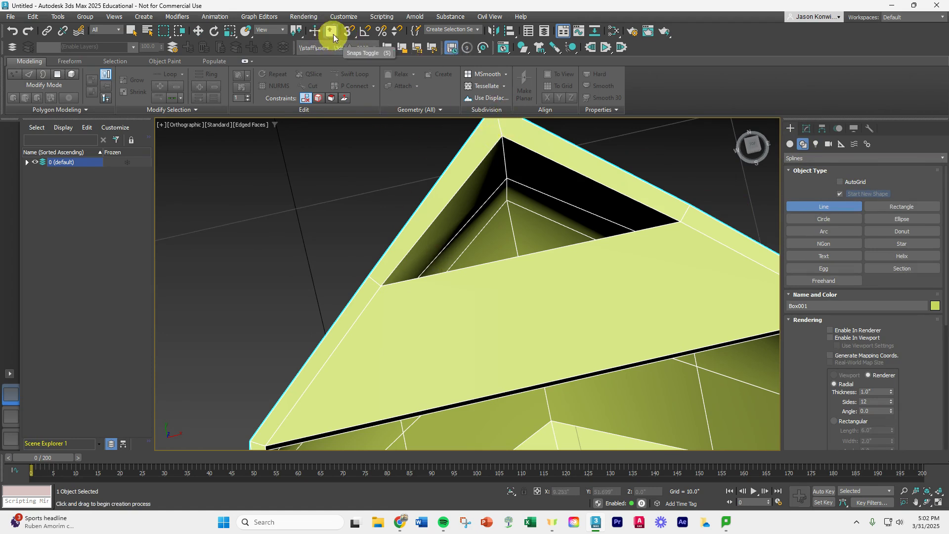
{"action": "left_click", "coordinate": [348, 32]}
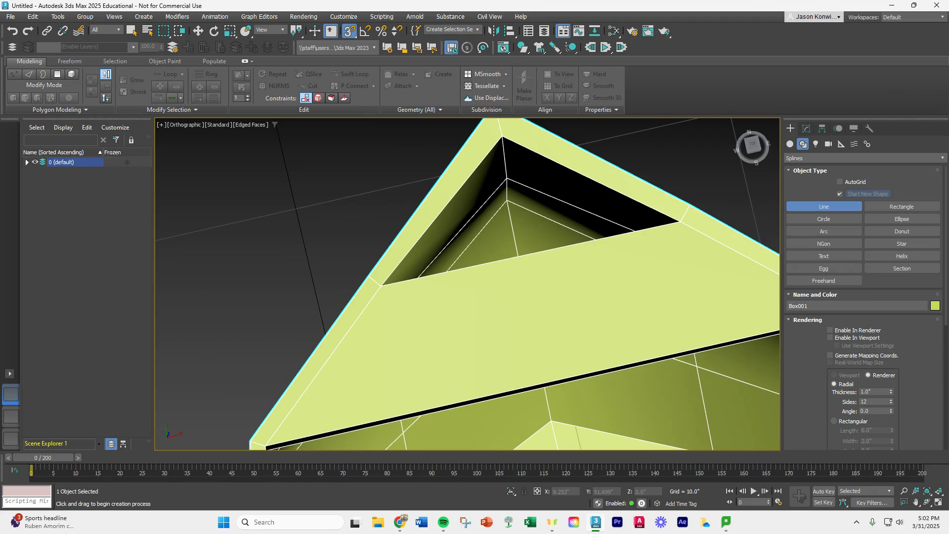
{"action": "right_click", "coordinate": [349, 32]}
{"action": "left_click_drag", "start_coordinate": [613, 122], "coordinate": [227, 133]}
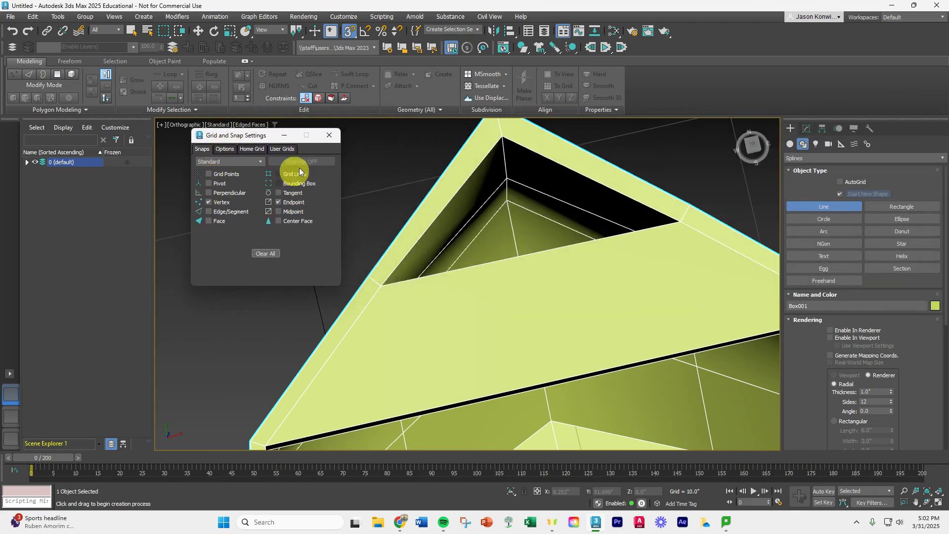
{"action": "left_click", "coordinate": [329, 136]}
- Draw a closed triangular spline around the open gap between the bow tip and the bow seat's forward corners
{"action": "left_click", "coordinate": [504, 136]}
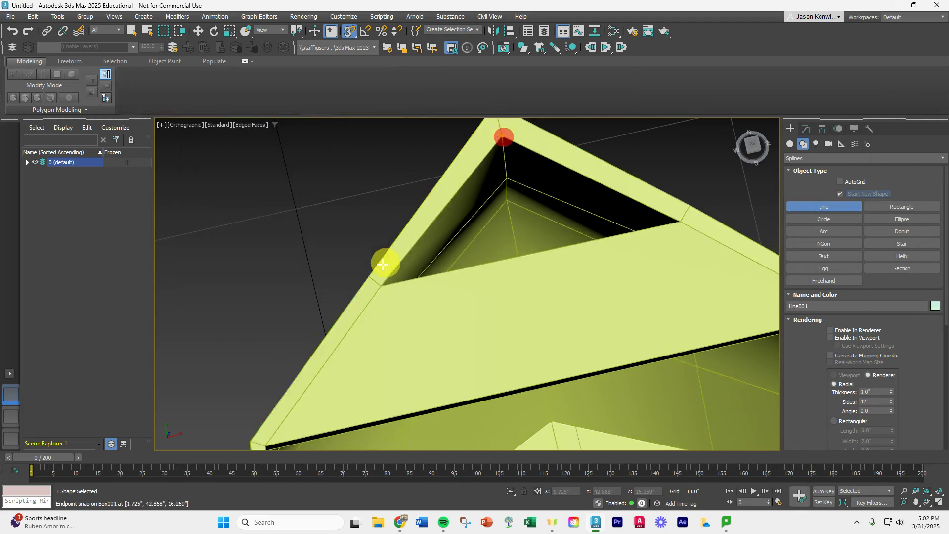
{"action": "left_click", "coordinate": [679, 221]}
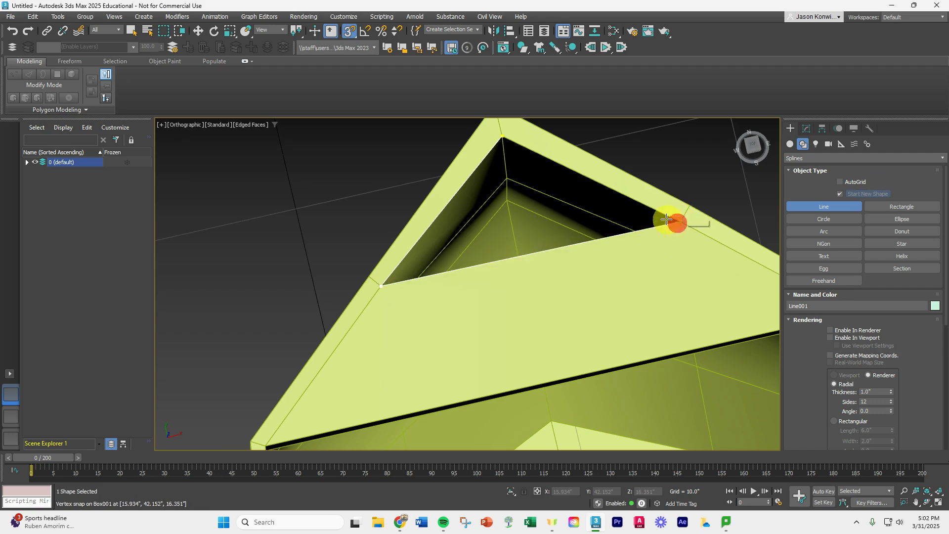
{"action": "left_click", "coordinate": [502, 135]}
{"action": "left_click", "coordinate": [450, 263]}
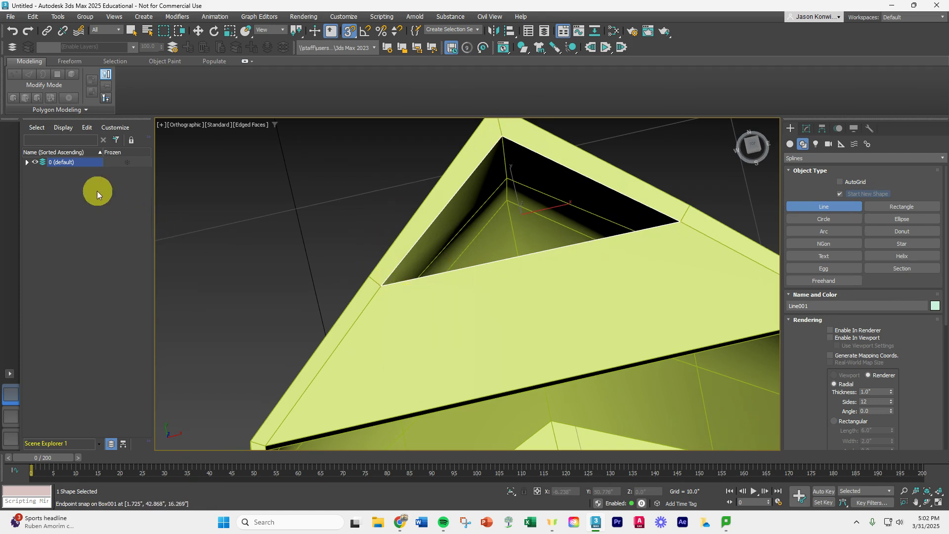
{"action": "left_click", "coordinate": [28, 164]}
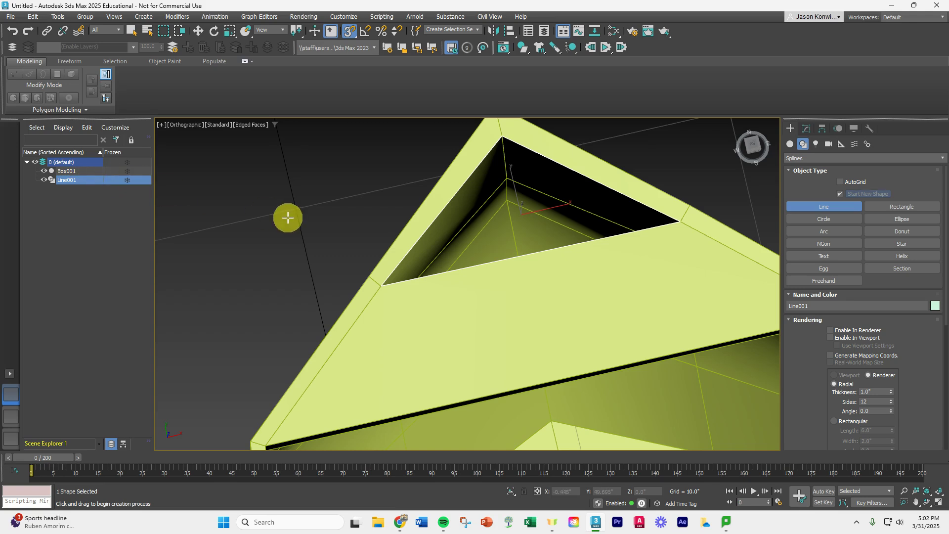
- Try the Skin modifier on the triangular bow spline
{"action": "left_click", "coordinate": [808, 127]}
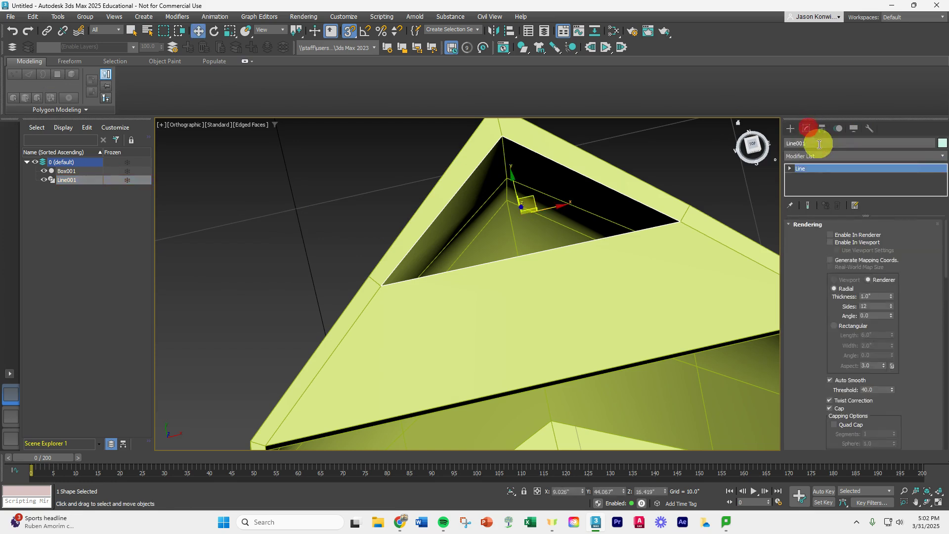
{"action": "left_click", "coordinate": [887, 156]}
{"action": "scroll", "coordinate": [905, 287], "scroll_direction": "down", "scroll_amount": 15}
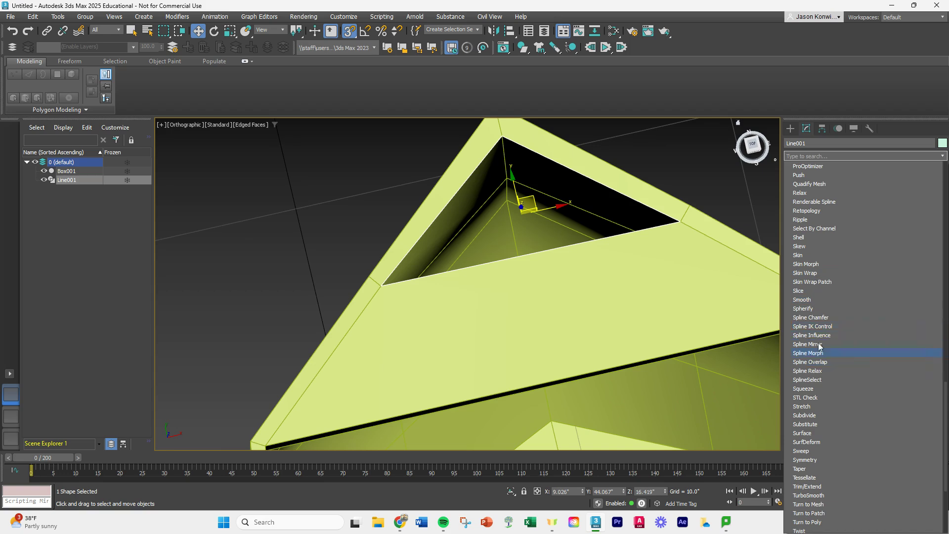
{"action": "left_click", "coordinate": [798, 255]}
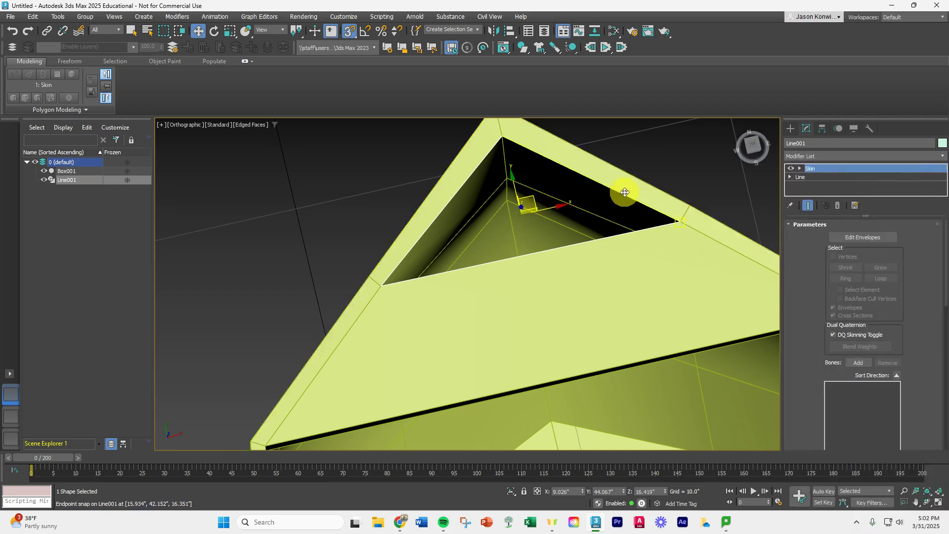
{"action": "left_click", "coordinate": [820, 169]}
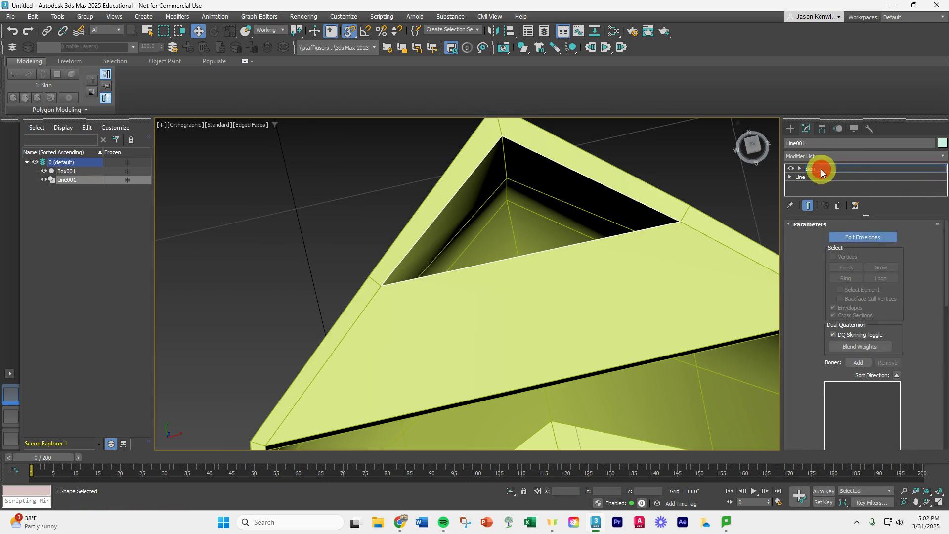
{"action": "left_click", "coordinate": [819, 169]}
{"action": "key", "text": "Delete"}
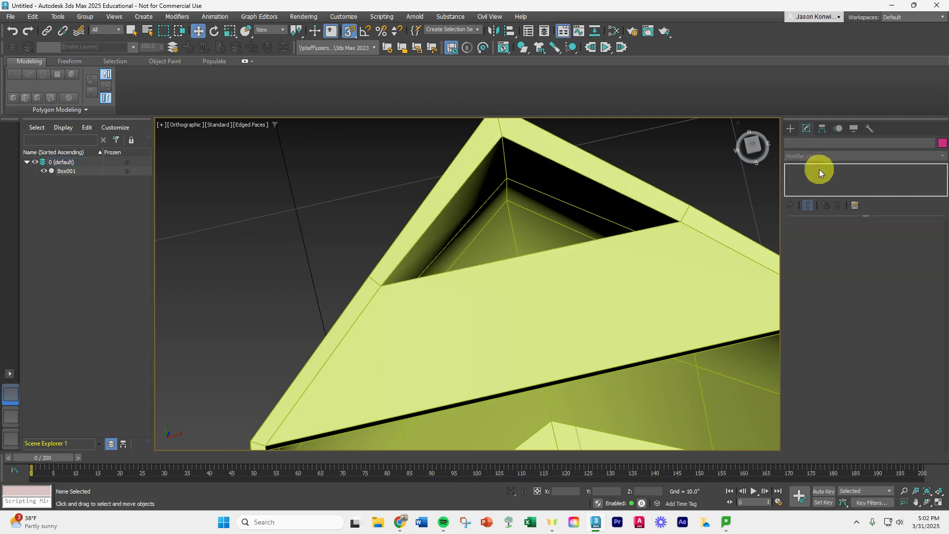
{"action": "key", "text": "ctrl+z"}
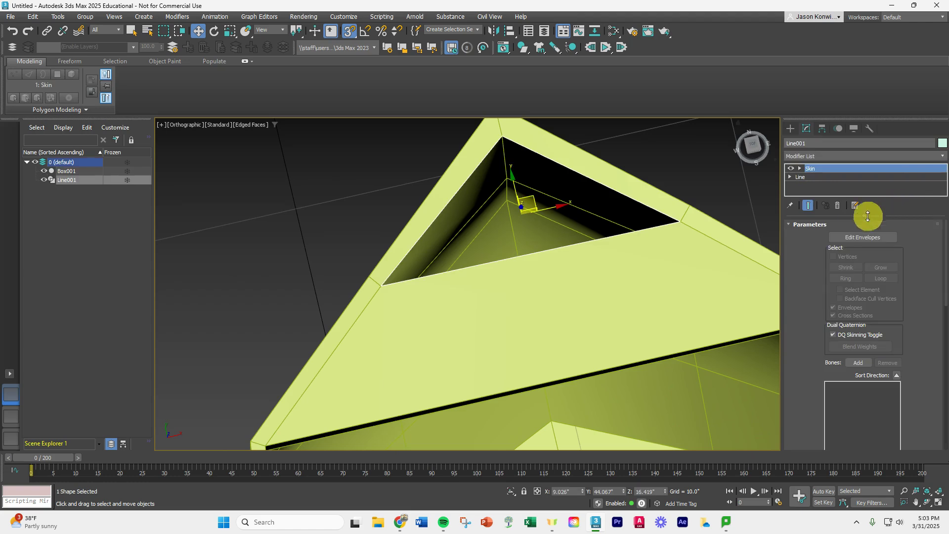
- Apply the Surface modifier to the triangular bow spline to fill the gap
{"action": "left_click", "coordinate": [816, 158]}
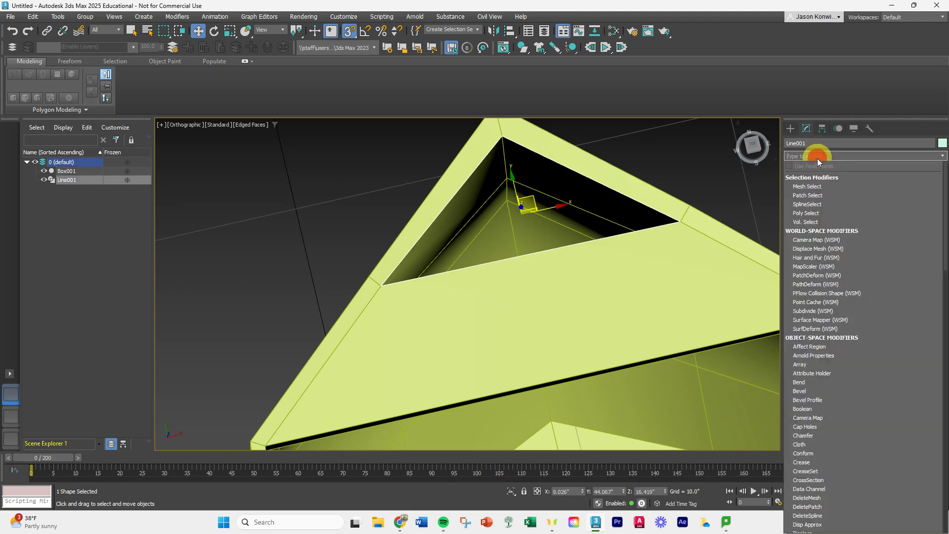
{"action": "scroll", "coordinate": [865, 317], "scroll_direction": "down", "scroll_amount": 5}
{"action": "scroll", "coordinate": [908, 368], "scroll_direction": "down", "scroll_amount": 11}
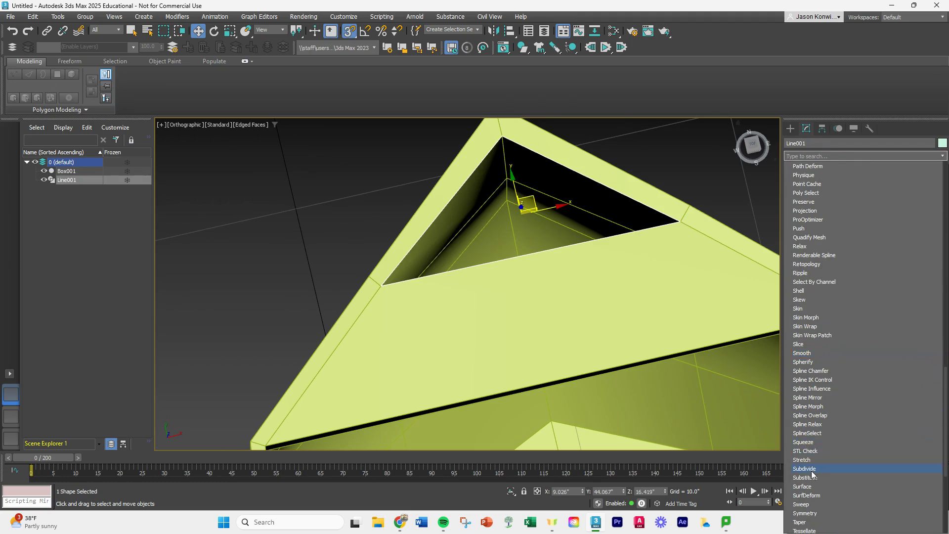
{"action": "left_click", "coordinate": [806, 486]}
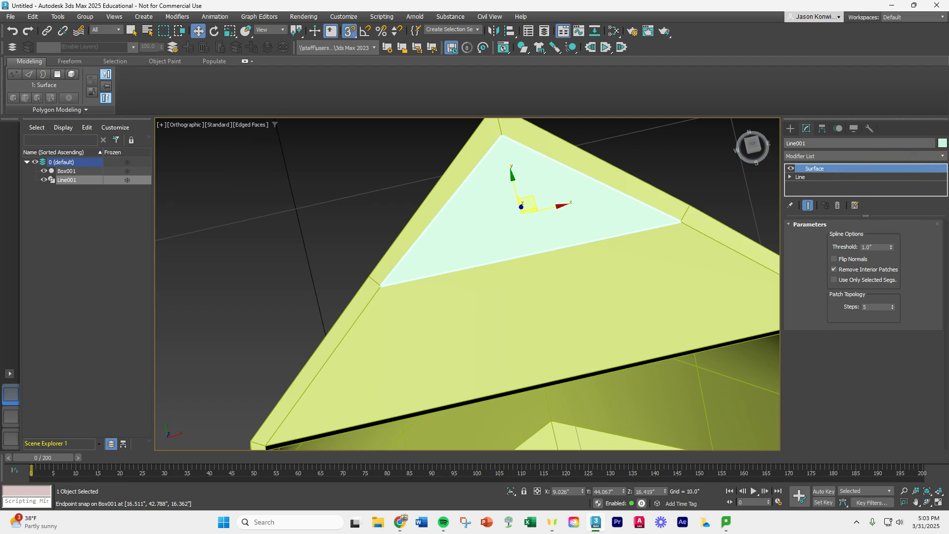
- Set the triangular bow surface's object color to a light yellow-green matching the hull, and deselect it
{"action": "left_click_drag", "start_coordinate": [0, 156], "coordinate": [635, 156]}
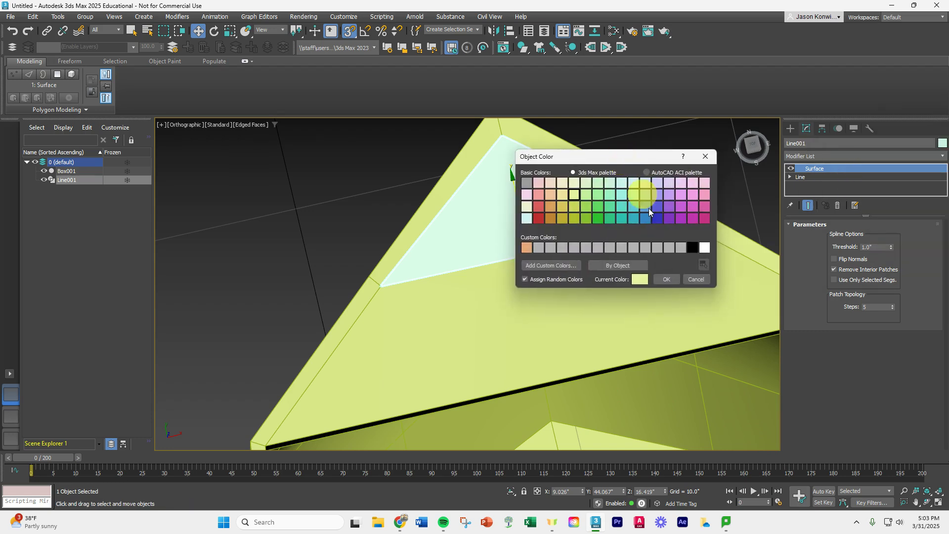
{"action": "left_click", "coordinate": [663, 280]}
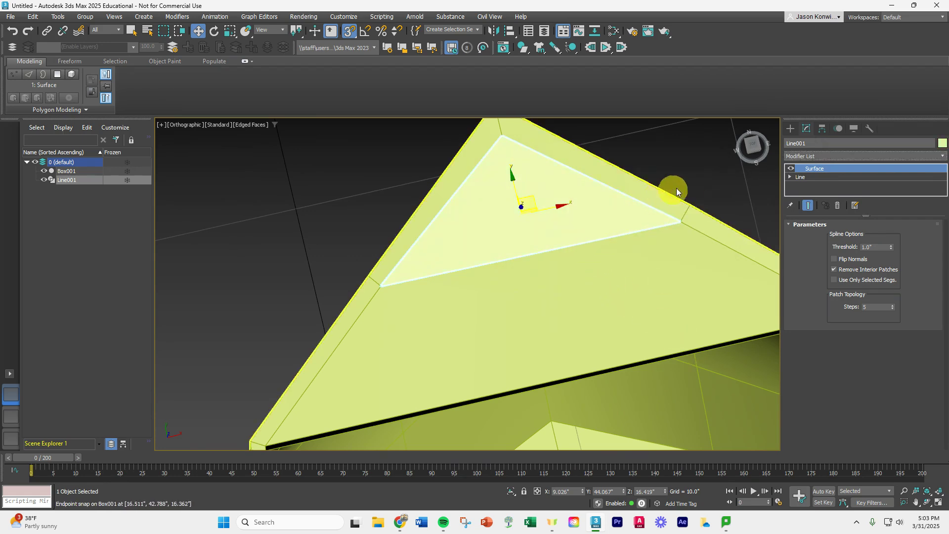
{"action": "left_click", "coordinate": [690, 177]}
- Select the hull and check in element editing whether the triangular bow surface belongs to it
{"action": "middle_click_drag", "start_coordinate": [682, 212], "coordinate": [221, 267], "text": "alt"}
{"action": "scroll", "coordinate": [343, 306], "scroll_direction": "down", "scroll_amount": 2}
{"action": "middle_click_drag", "start_coordinate": [423, 349], "coordinate": [502, 375], "text": "alt"}
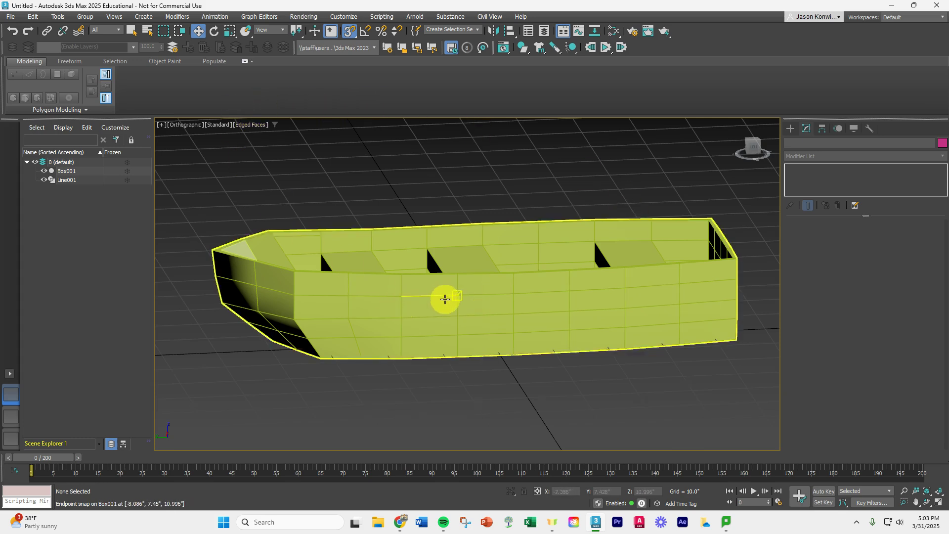
{"action": "left_click", "coordinate": [444, 299]}
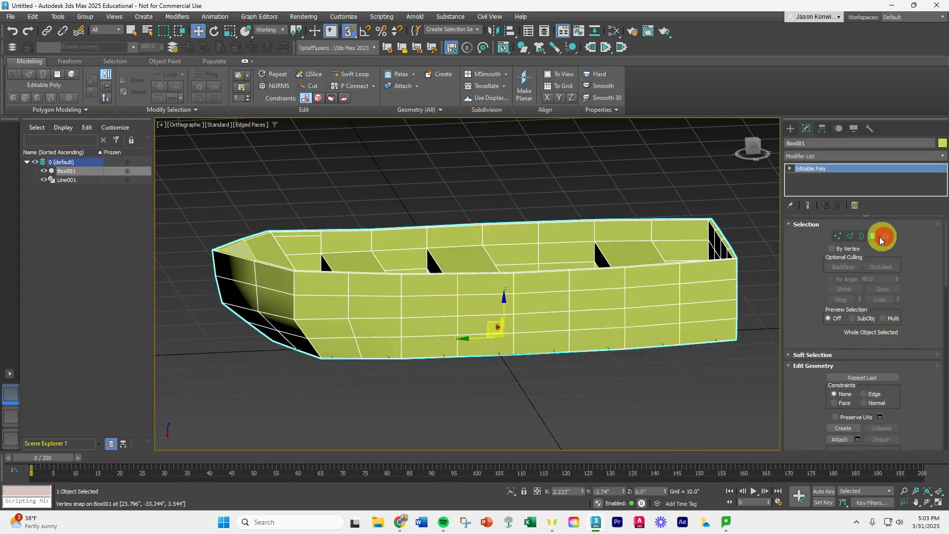
{"action": "left_click", "coordinate": [885, 236]}
{"action": "left_click", "coordinate": [579, 294]}
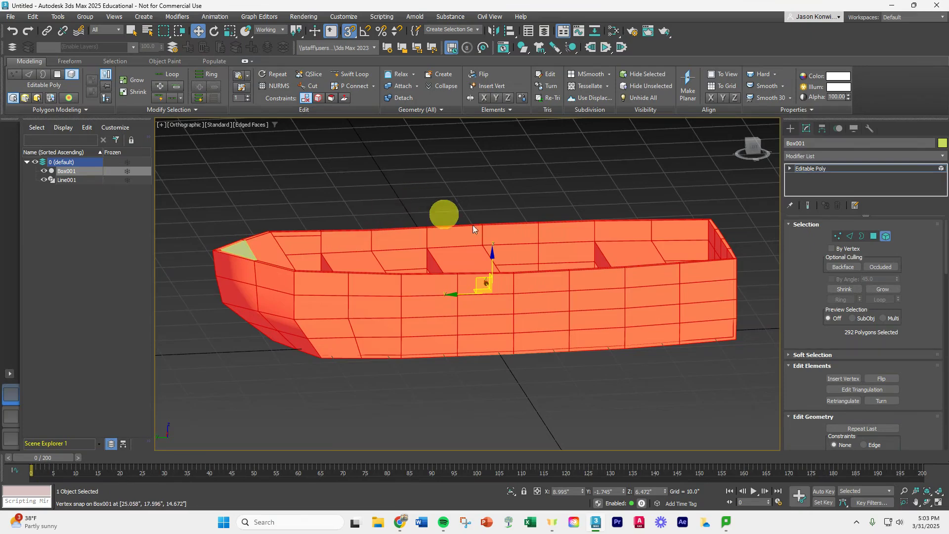
{"action": "left_click", "coordinate": [886, 236]}
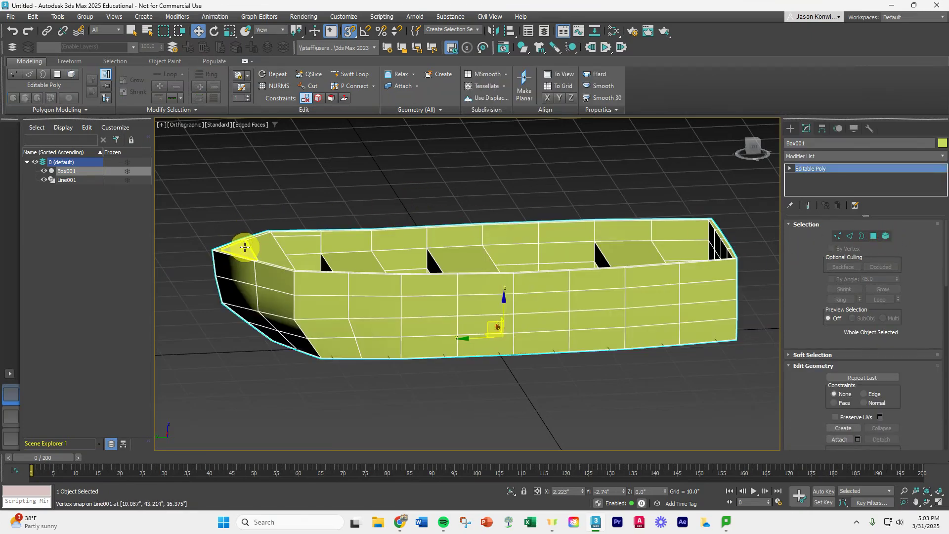
- Attach the triangular bow surface Line001 to the hull Box001
{"action": "left_click", "coordinate": [70, 173]}
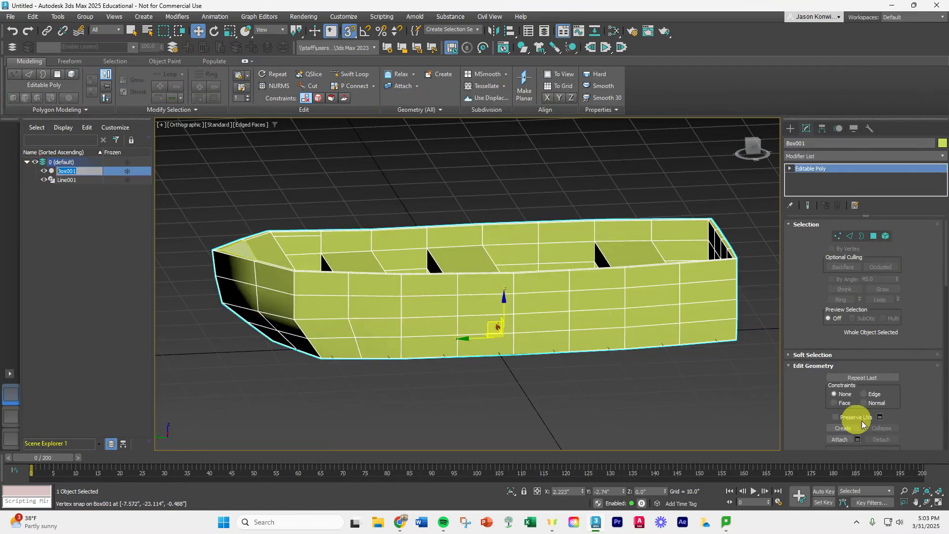
{"action": "scroll", "coordinate": [854, 417], "scroll_direction": "down", "scroll_amount": 5}
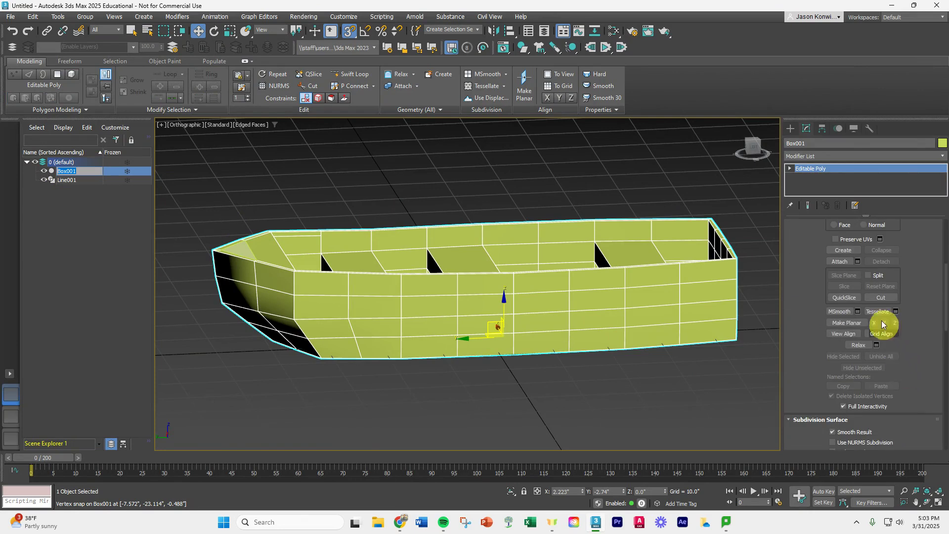
{"action": "left_click", "coordinate": [840, 261]}
{"action": "left_click", "coordinate": [71, 181]}
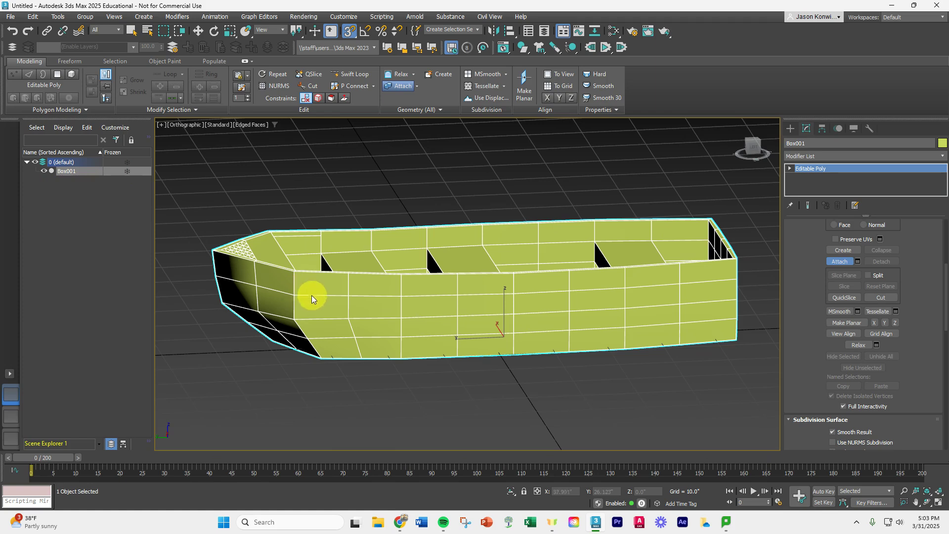
- Switch to element editing and select the hull element without the attached bow surface, undoing its accidental shift
{"action": "scroll", "coordinate": [811, 328], "scroll_direction": "up", "scroll_amount": 6}
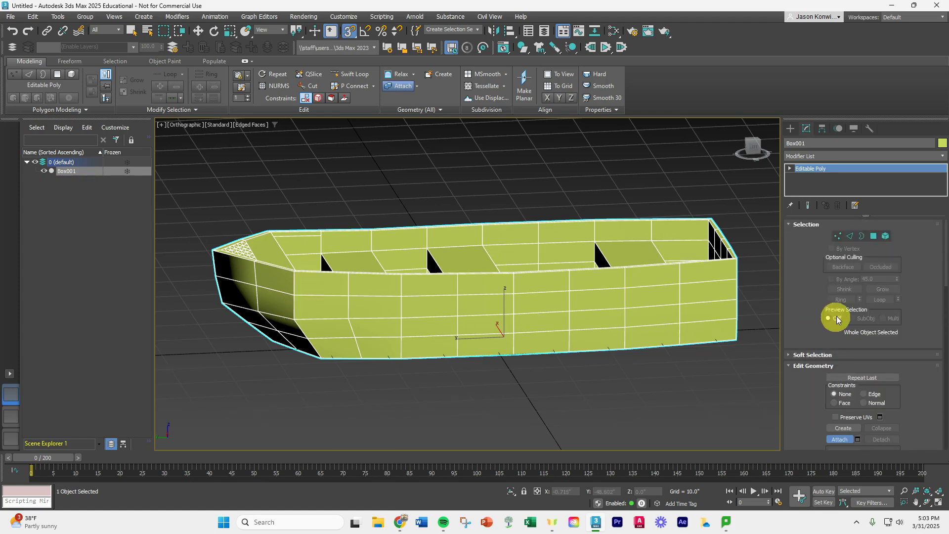
{"action": "left_click", "coordinate": [886, 236]}
{"action": "left_click", "coordinate": [578, 298]}
{"action": "key", "text": "w"}
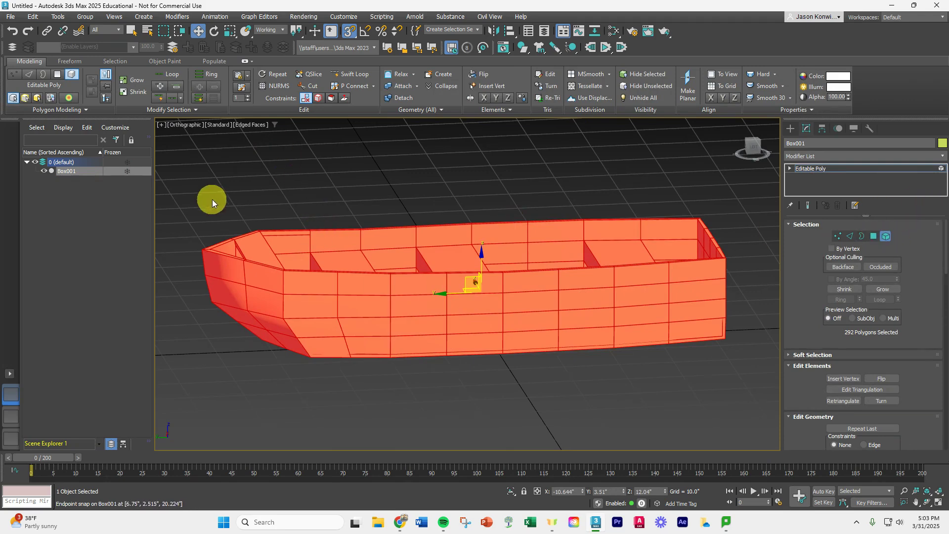
{"action": "left_click", "coordinate": [278, 190]}
{"action": "left_click", "coordinate": [234, 253]}
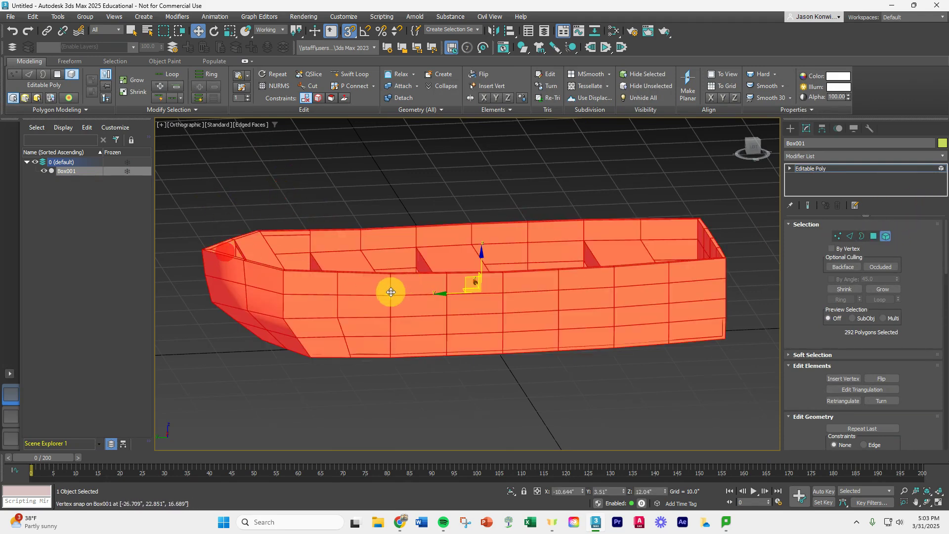
{"action": "key", "text": "ctrl+z"}
{"action": "key", "text": "ctrl+z"}
{"action": "key", "text": "ctrl+z"}
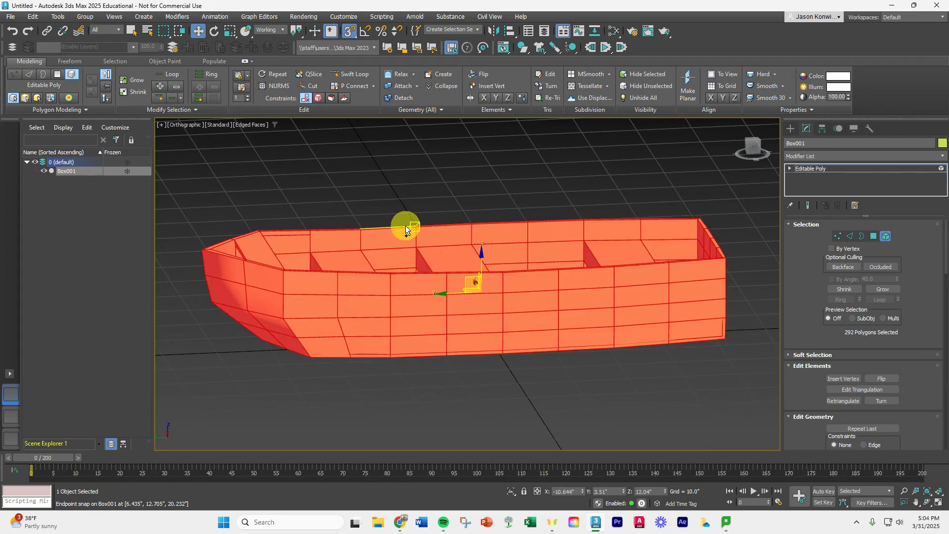
{"action": "left_click", "coordinate": [233, 198]}
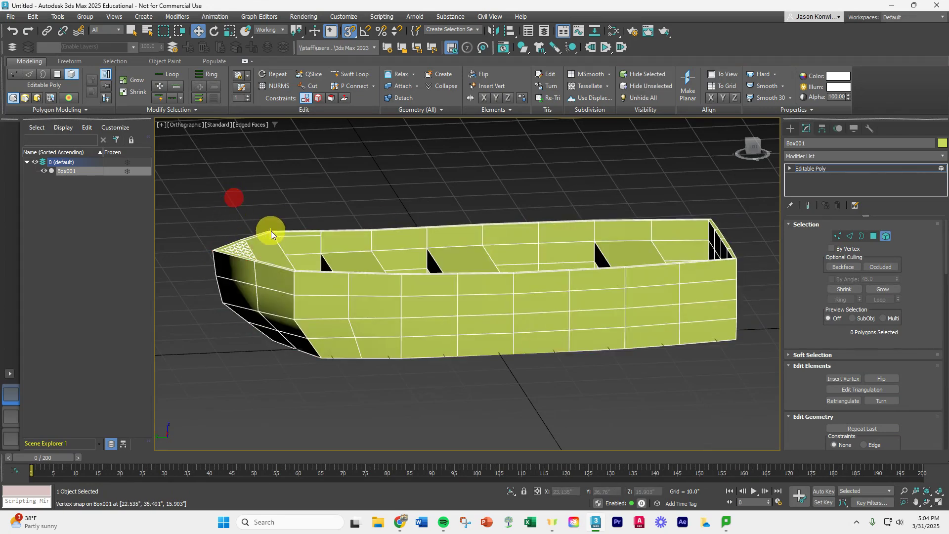
{"action": "left_click", "coordinate": [243, 261]}
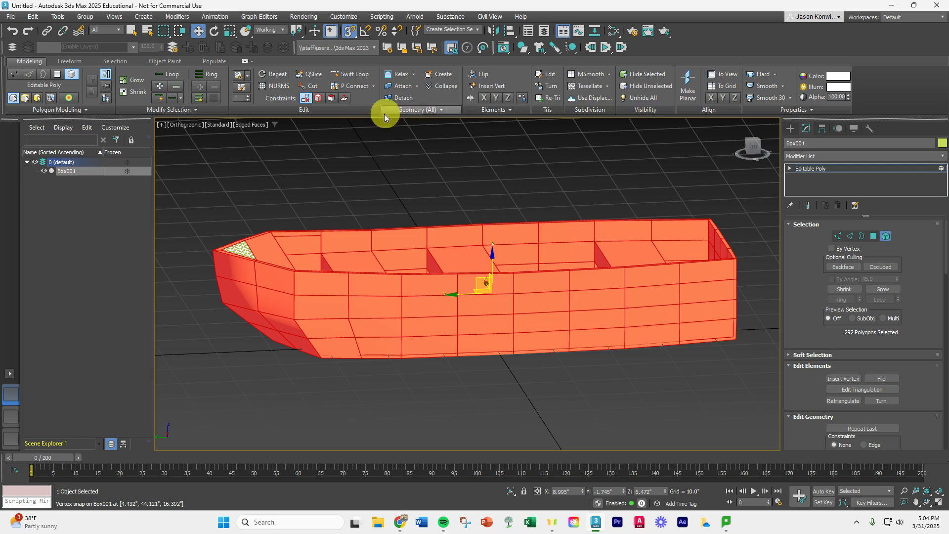
- Try NURMS smoothing on the selected hull element, check its effect on the seats and sides, and undo it
{"action": "left_click", "coordinate": [280, 86]}
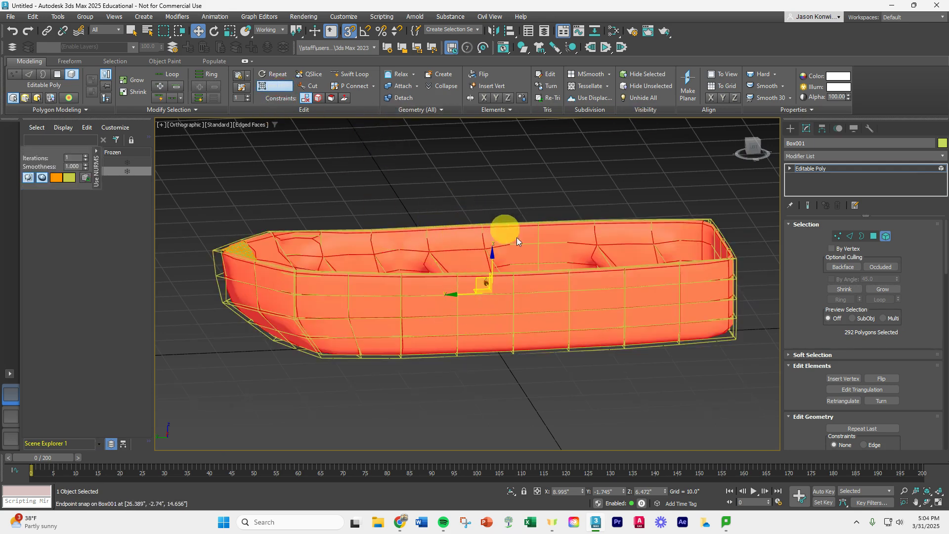
{"action": "middle_click_drag", "start_coordinate": [585, 265], "coordinate": [636, 299], "text": "alt"}
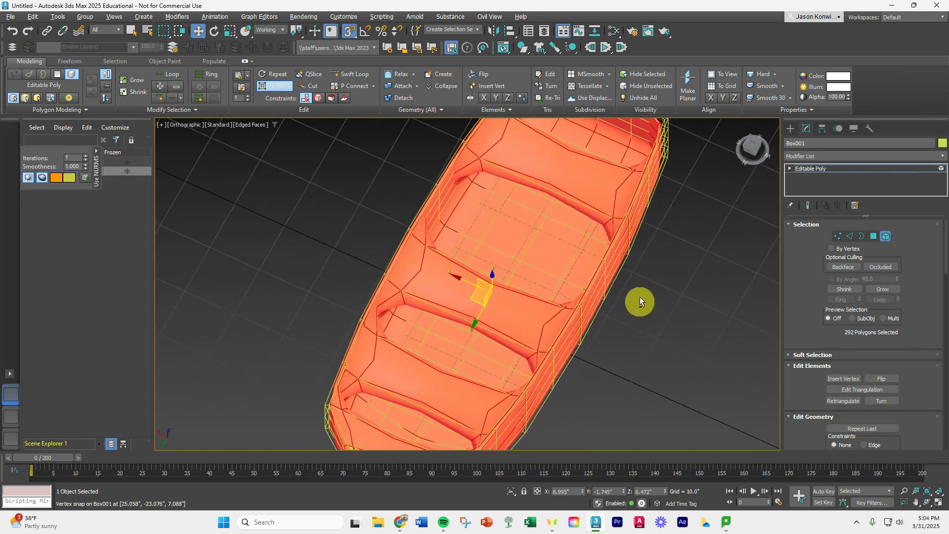
{"action": "middle_click_drag", "start_coordinate": [570, 368], "coordinate": [576, 321], "text": "alt"}
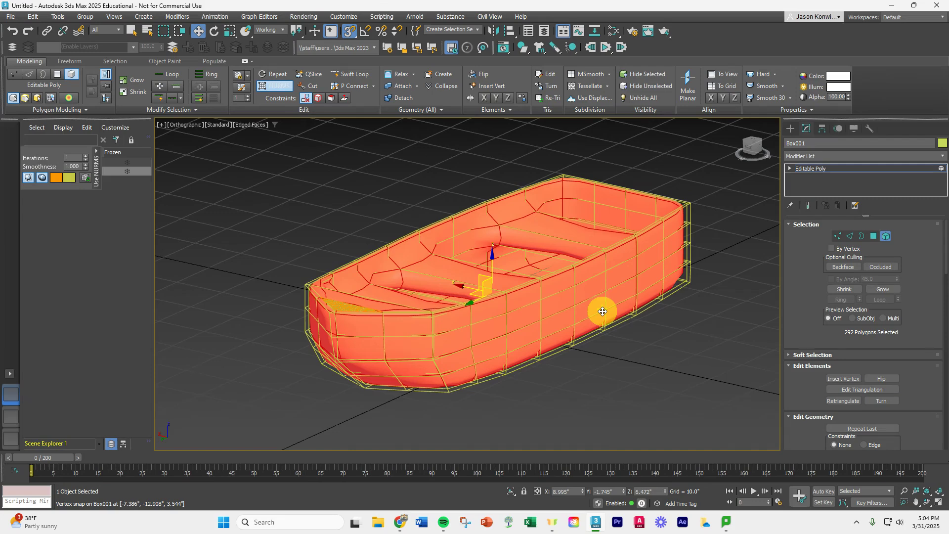
{"action": "key", "text": "ctrl+BackSpace"}
- Try MSmooth on the selected hull element, inspect the subdivided interior, and undo the smoothing
{"action": "middle_click_drag", "start_coordinate": [645, 372], "coordinate": [689, 113], "text": "alt"}
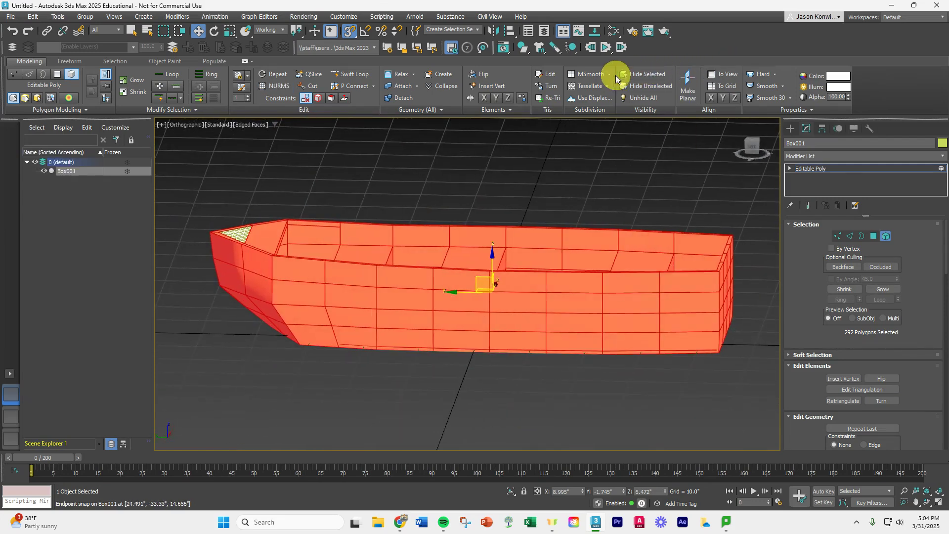
{"action": "left_click", "coordinate": [596, 77]}
{"action": "middle_click_drag", "start_coordinate": [559, 297], "coordinate": [631, 345], "text": "alt"}
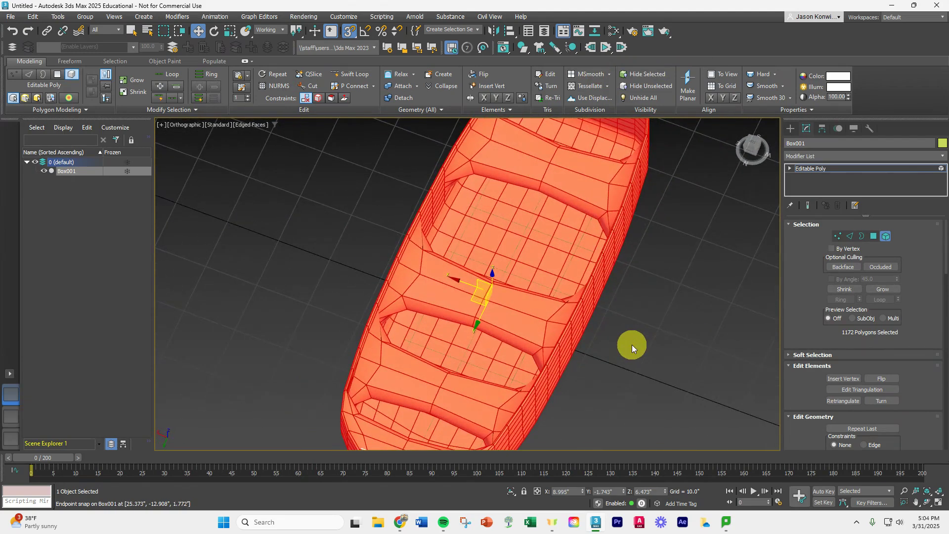
{"action": "key", "text": "ctrl+z"}
- Deselect the hull element and examine the unsmoothed boat's interior, bow and sides from several angles
{"action": "middle_click_drag", "start_coordinate": [679, 350], "coordinate": [642, 356], "text": "alt"}
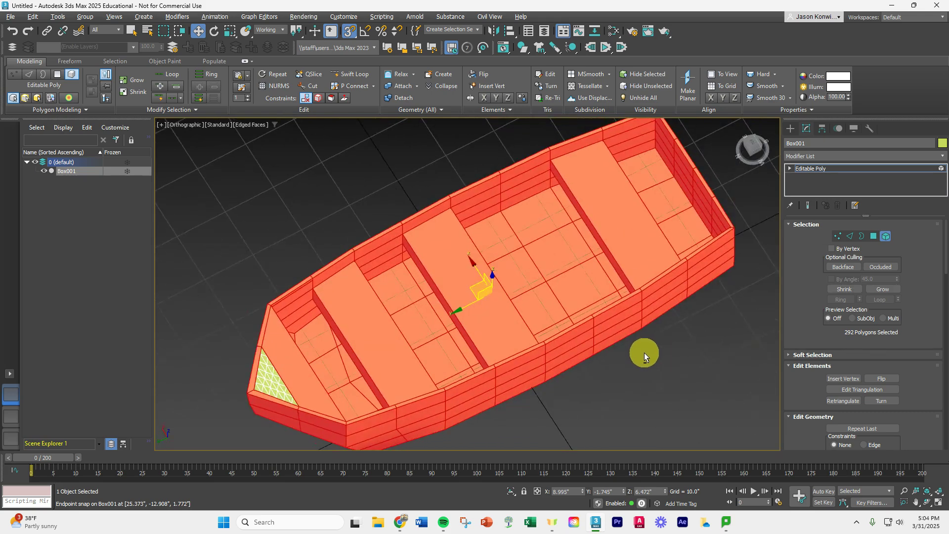
{"action": "left_click", "coordinate": [708, 369]}
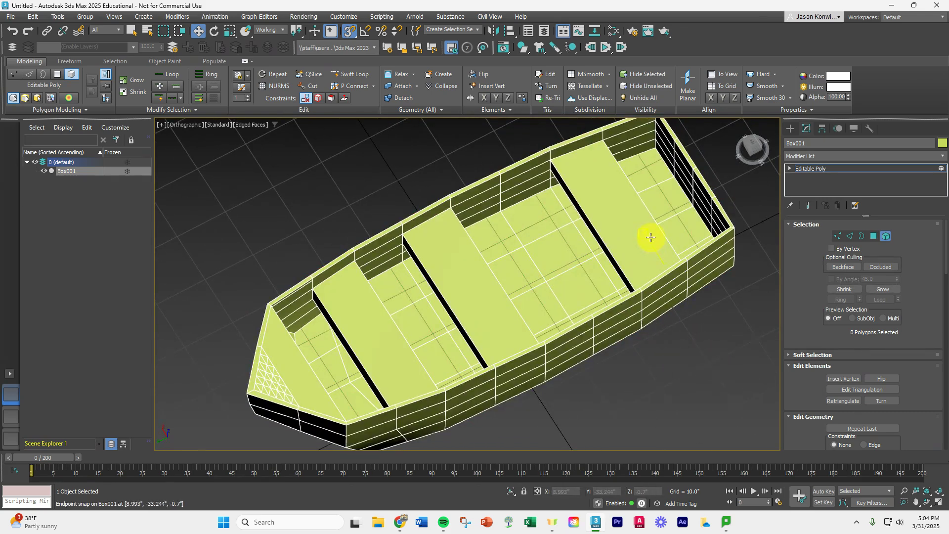
{"action": "middle_click_drag", "start_coordinate": [671, 290], "coordinate": [536, 163]}
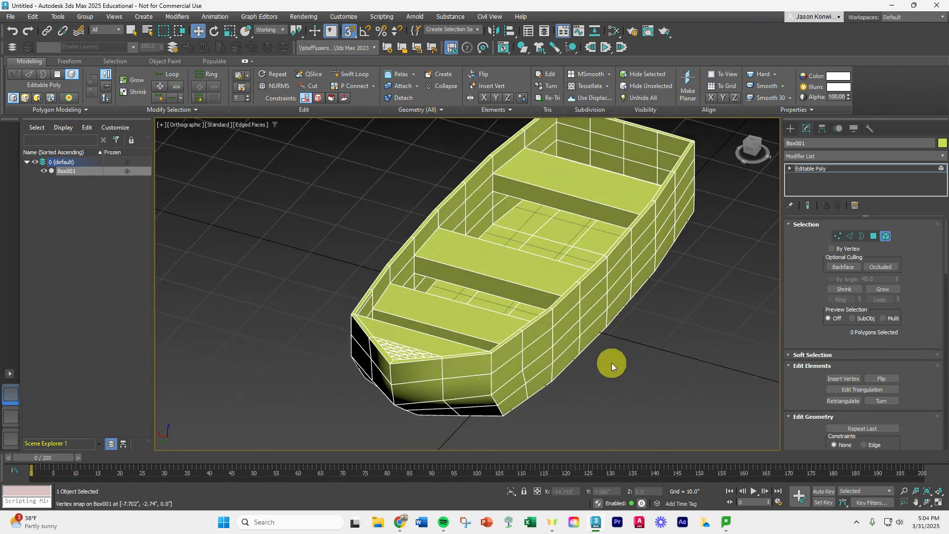
{"action": "middle_click_drag", "start_coordinate": [573, 361], "coordinate": [625, 403], "text": "alt"}
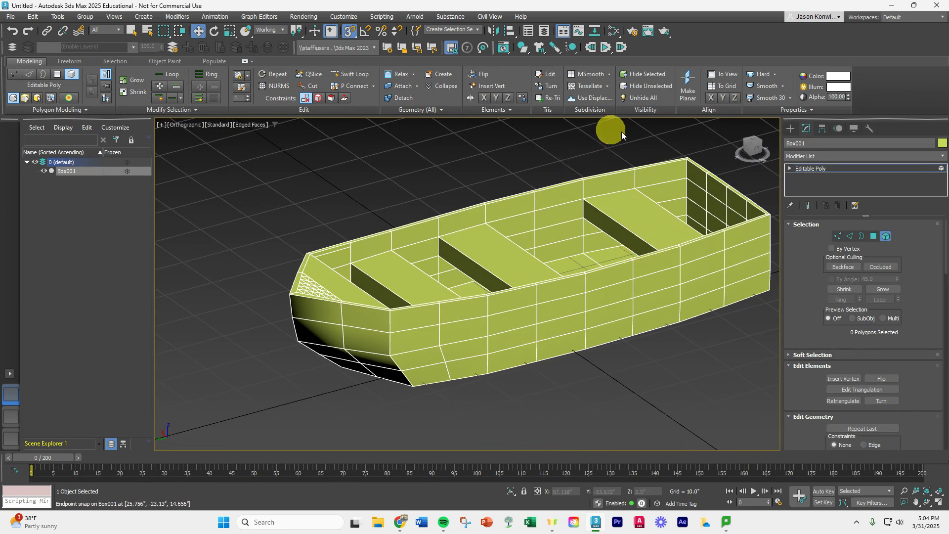
{"action": "middle_click_drag", "start_coordinate": [684, 205], "coordinate": [612, 247], "text": "alt"}
{"action": "mouse_move", "coordinate": [671, 290]}
{"action": "middle_mouse_down", "text": "alt"}
{"action": "mouse_move", "coordinate": [680, 269]}
{"action": "mouse_move", "coordinate": [677, 277]}
{"action": "middle_mouse_up", "text": "alt"}
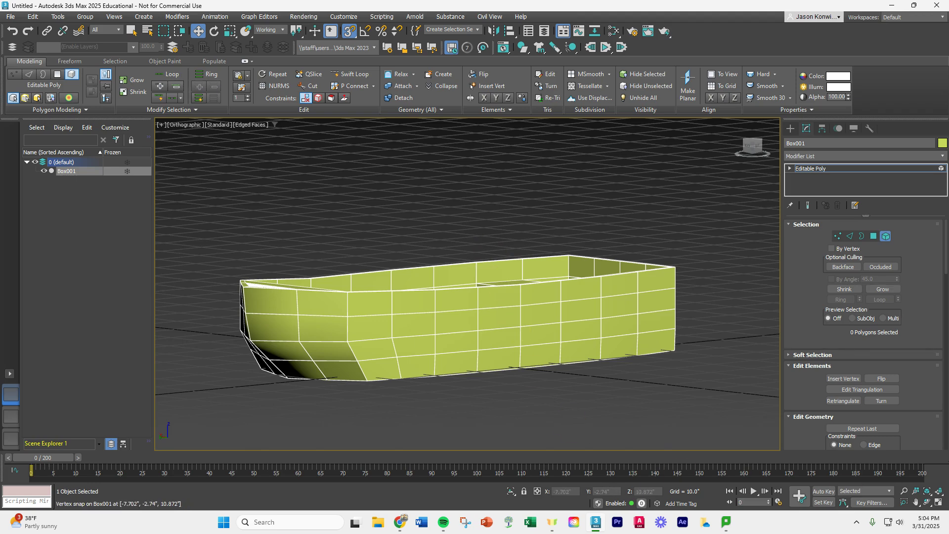